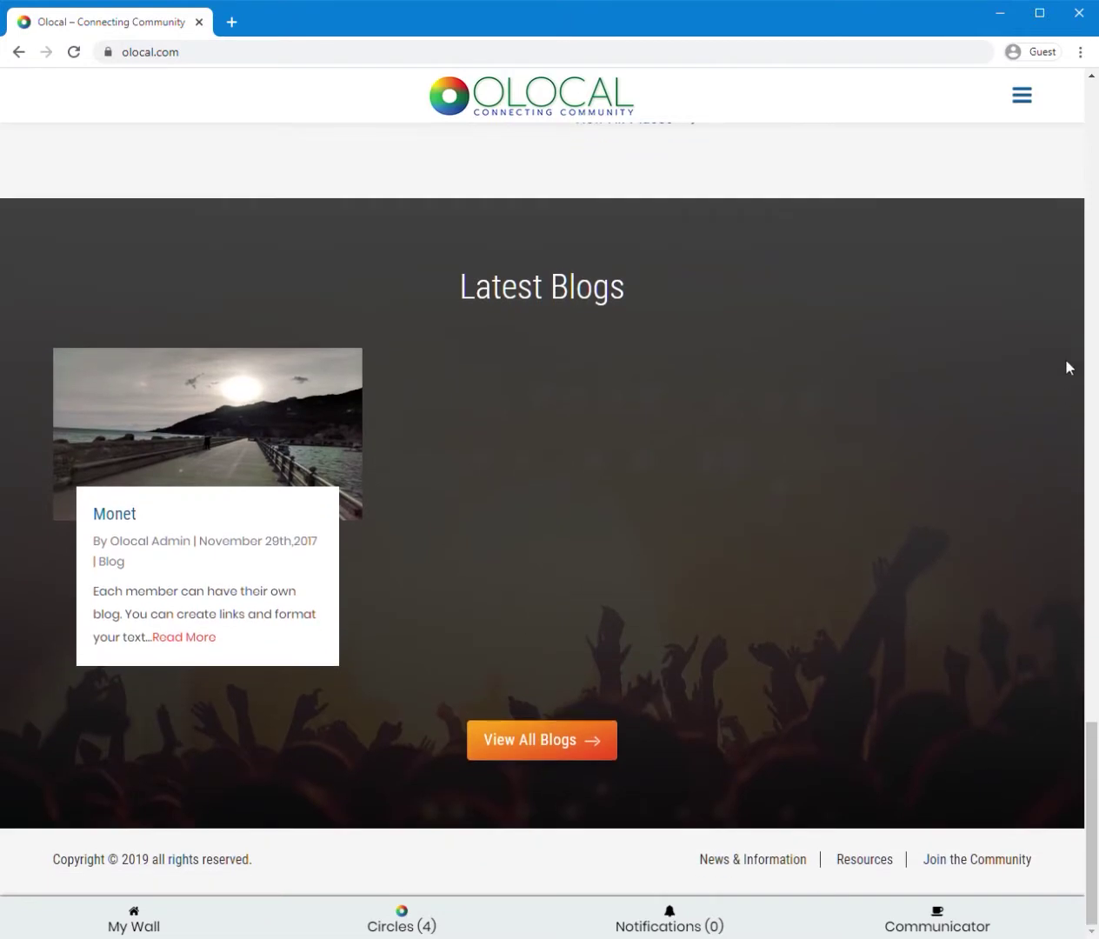
Examine the site's navigation options, including the member's Listings and Favorites sub-options
click(1023, 99)
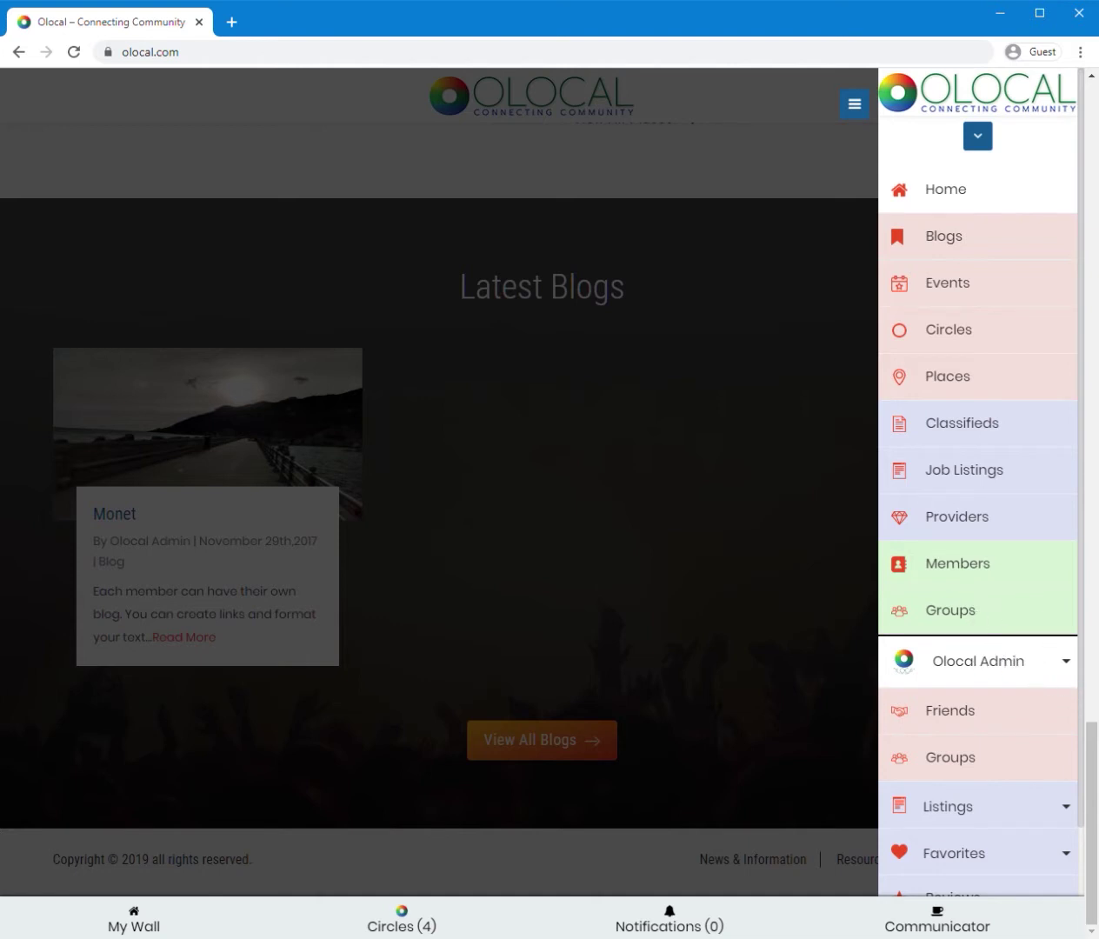
scroll(1010, 665, down, 2)
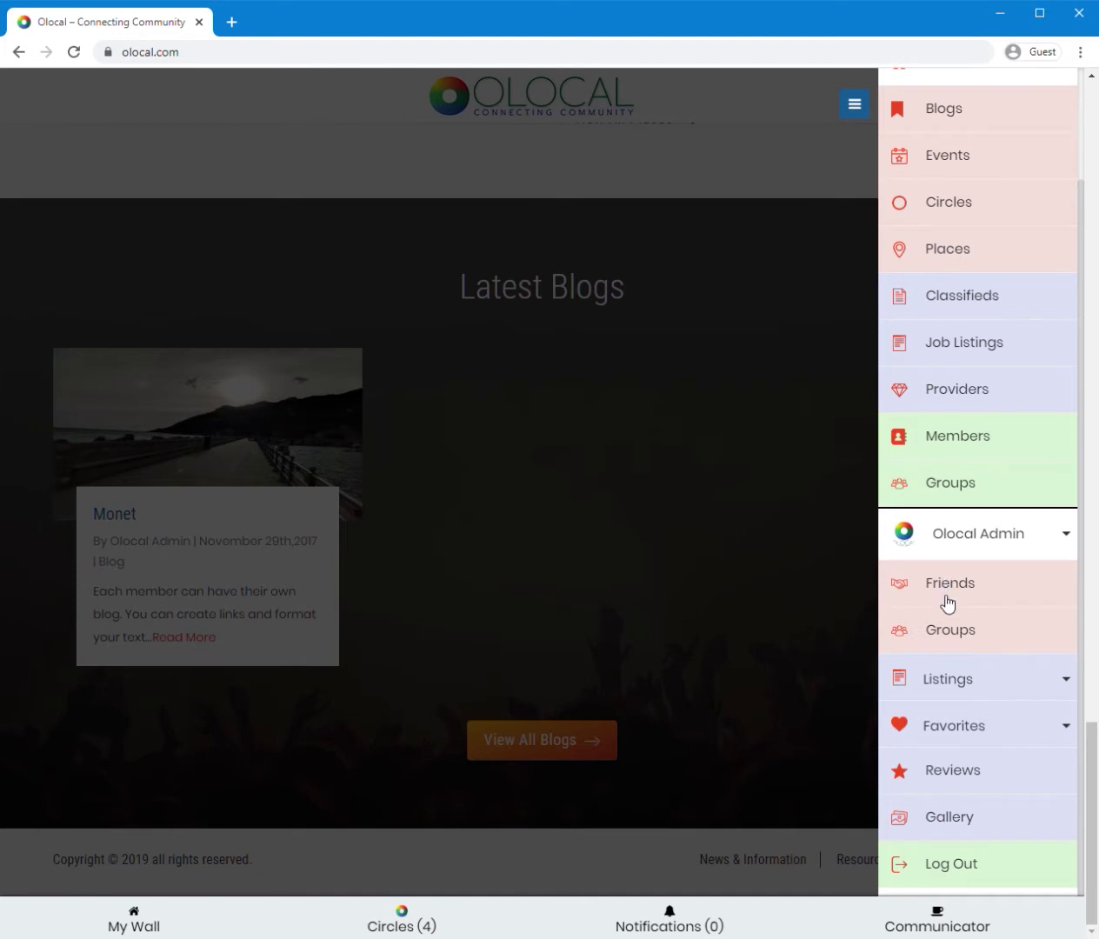
click(1075, 679)
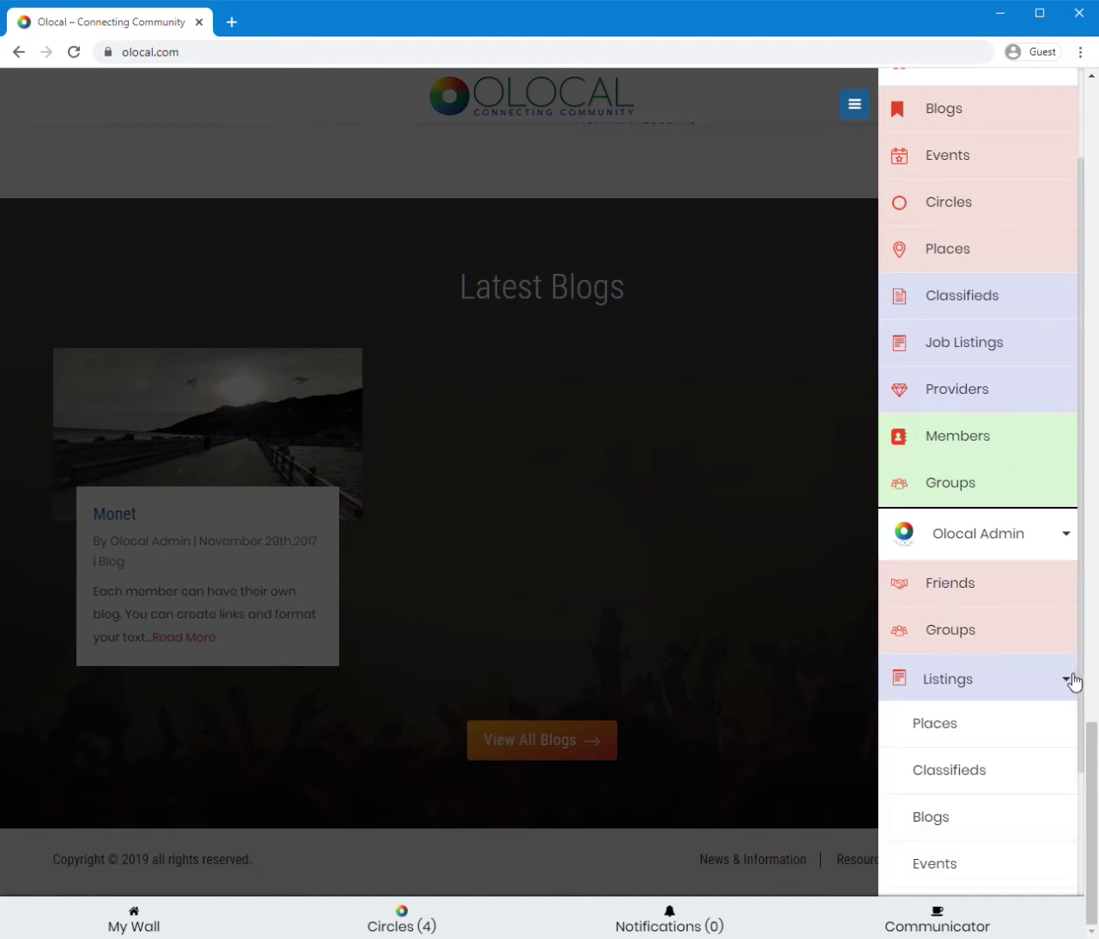
scroll(1074, 682, down, 3)
click(1071, 444)
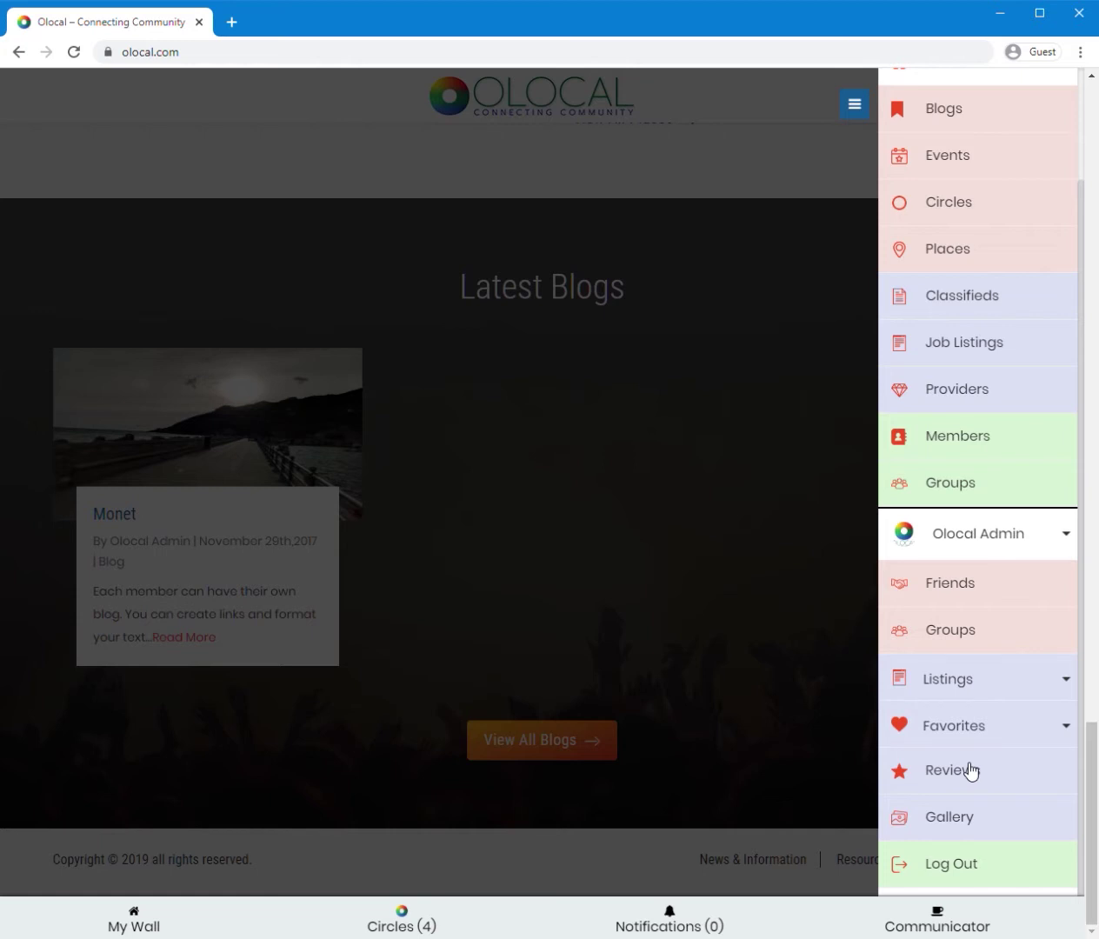
click(1061, 725)
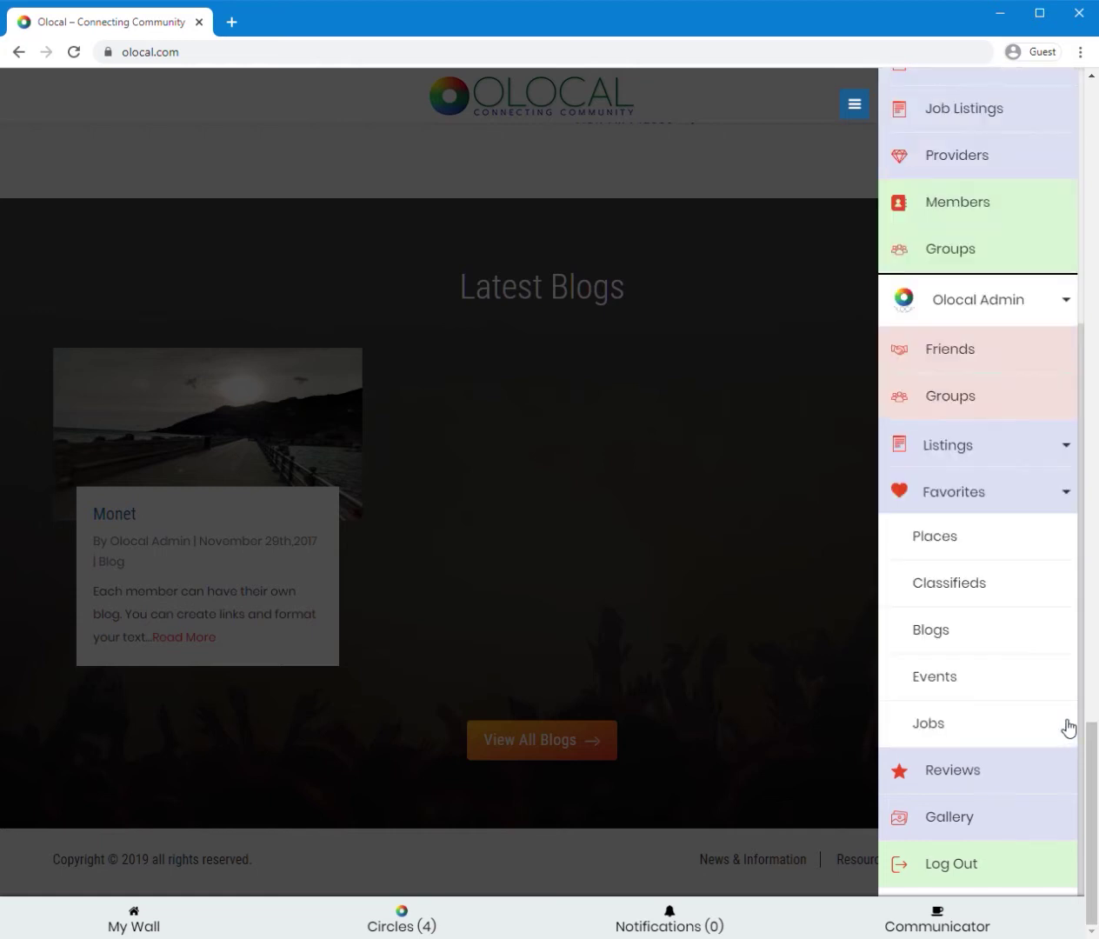
click(1068, 492)
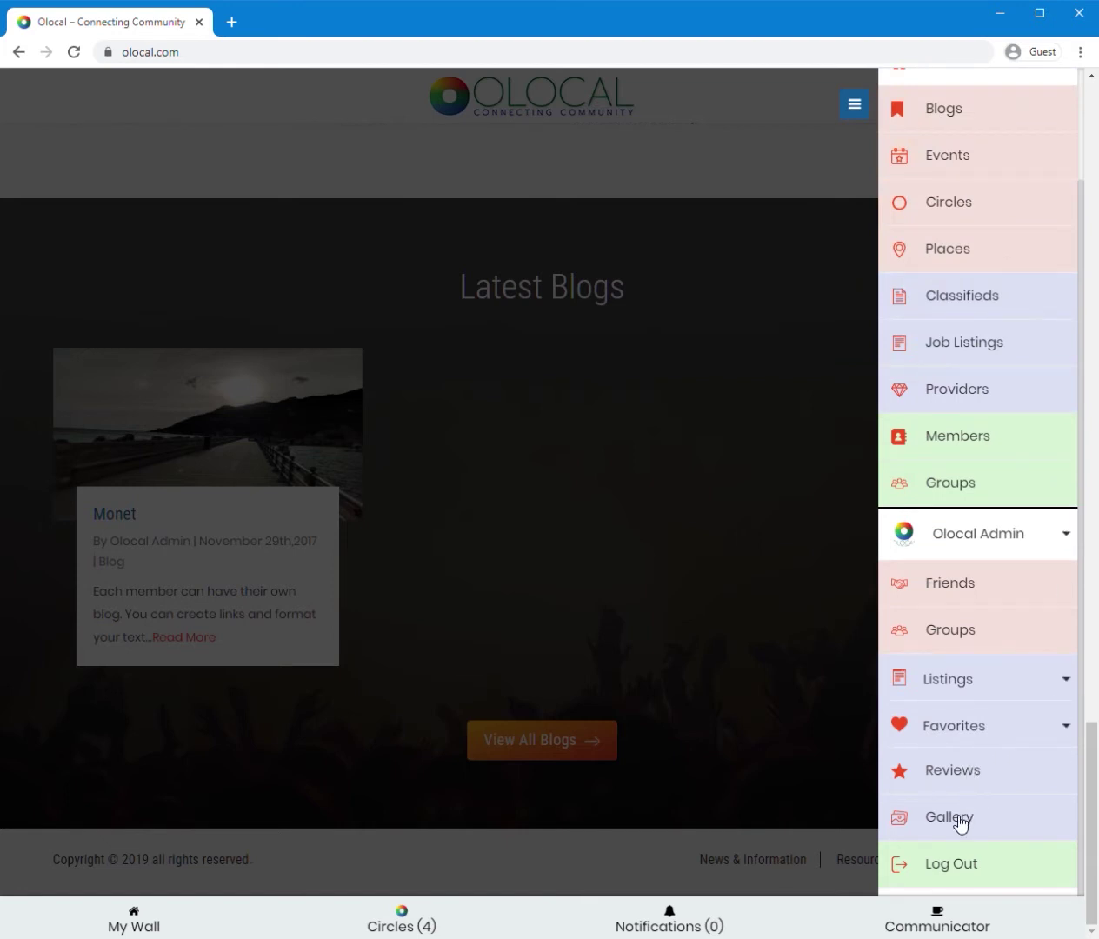
scroll(979, 754, up, 2)
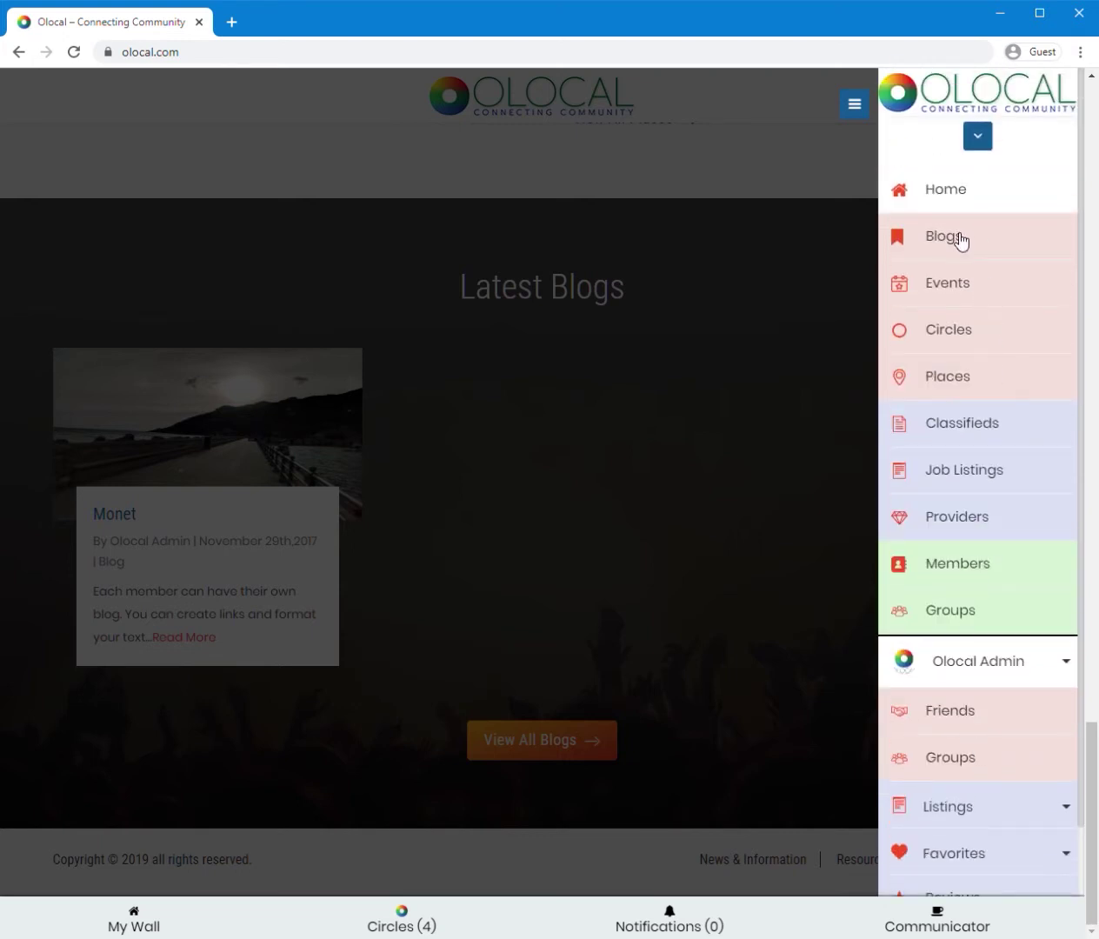
Go to the Blogs section, open the post "You can create your own blog!" and read through its content
click(937, 307)
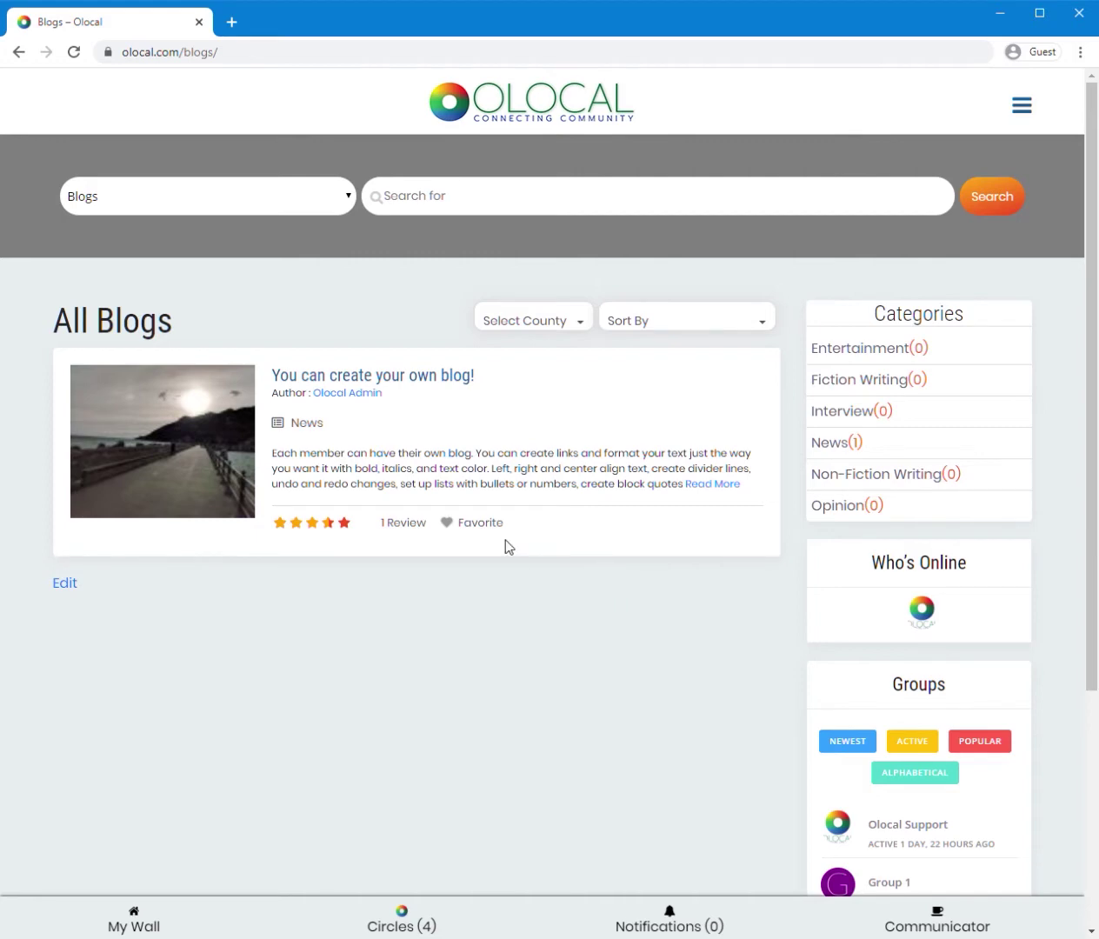
click(390, 384)
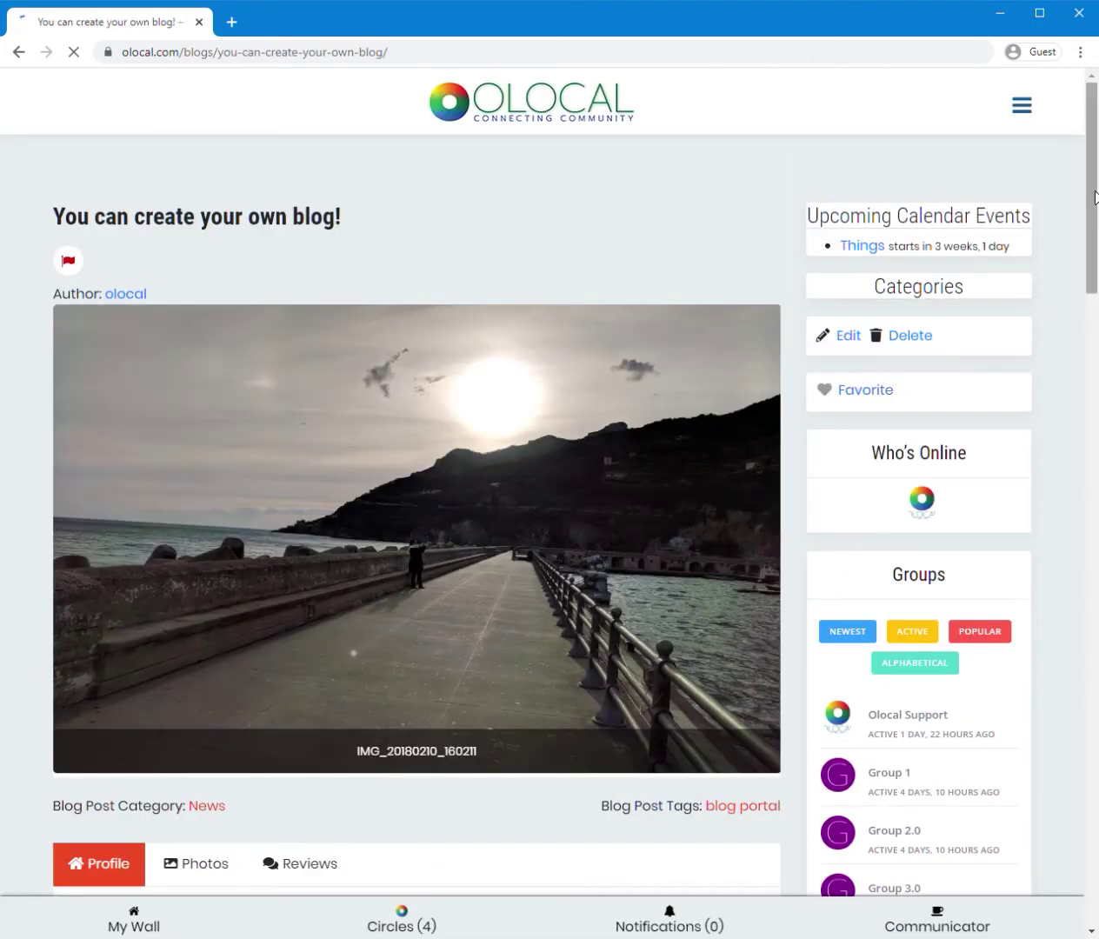
drag(1094, 193, 1093, 239)
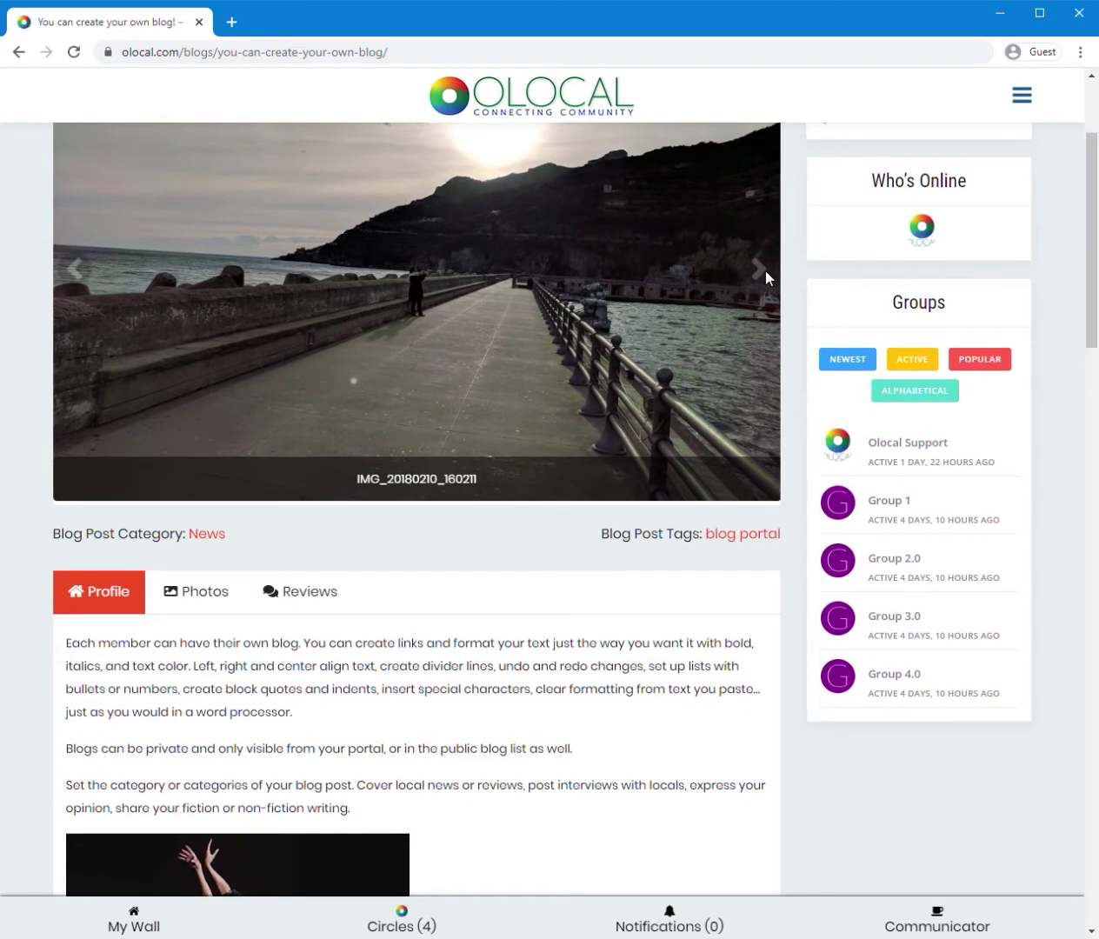
drag(1093, 245, 1087, 499)
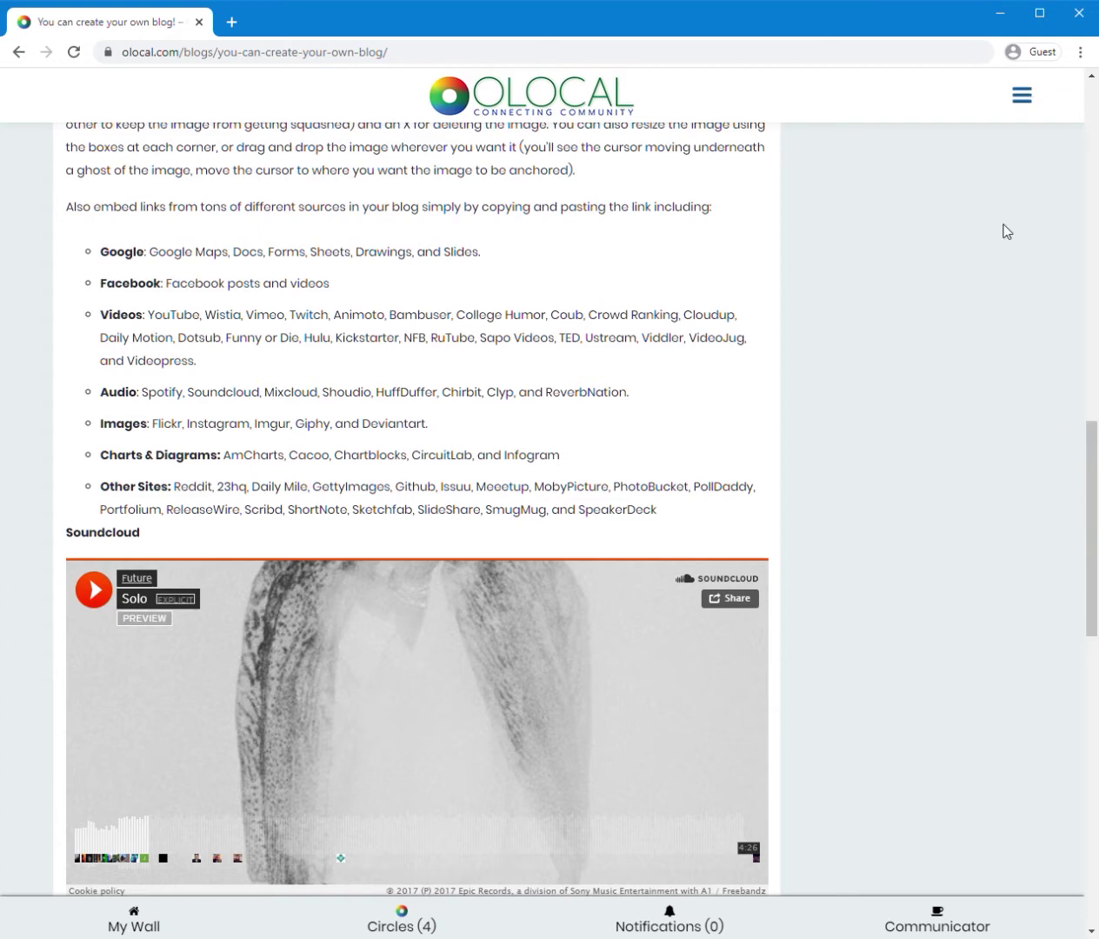
Go to the Events section and browse the list of upcoming events
click(1022, 94)
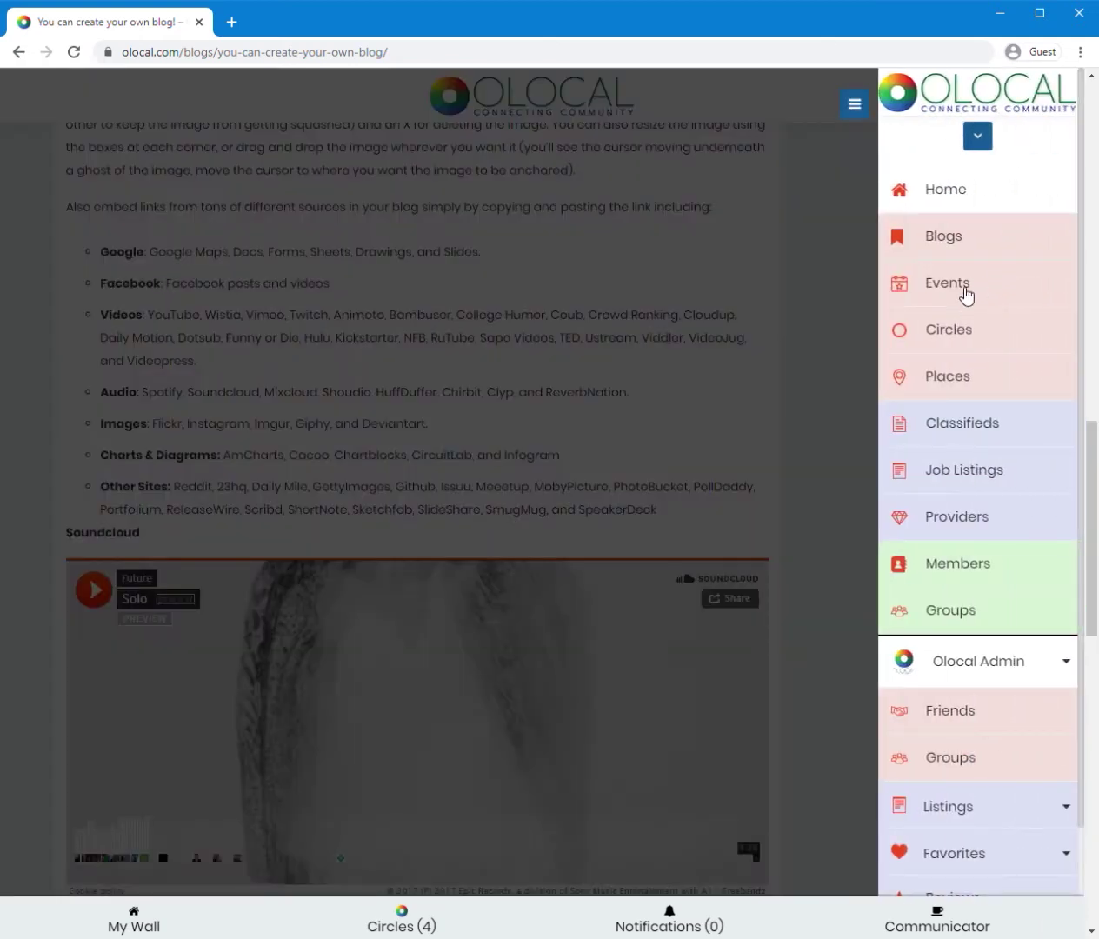
click(927, 467)
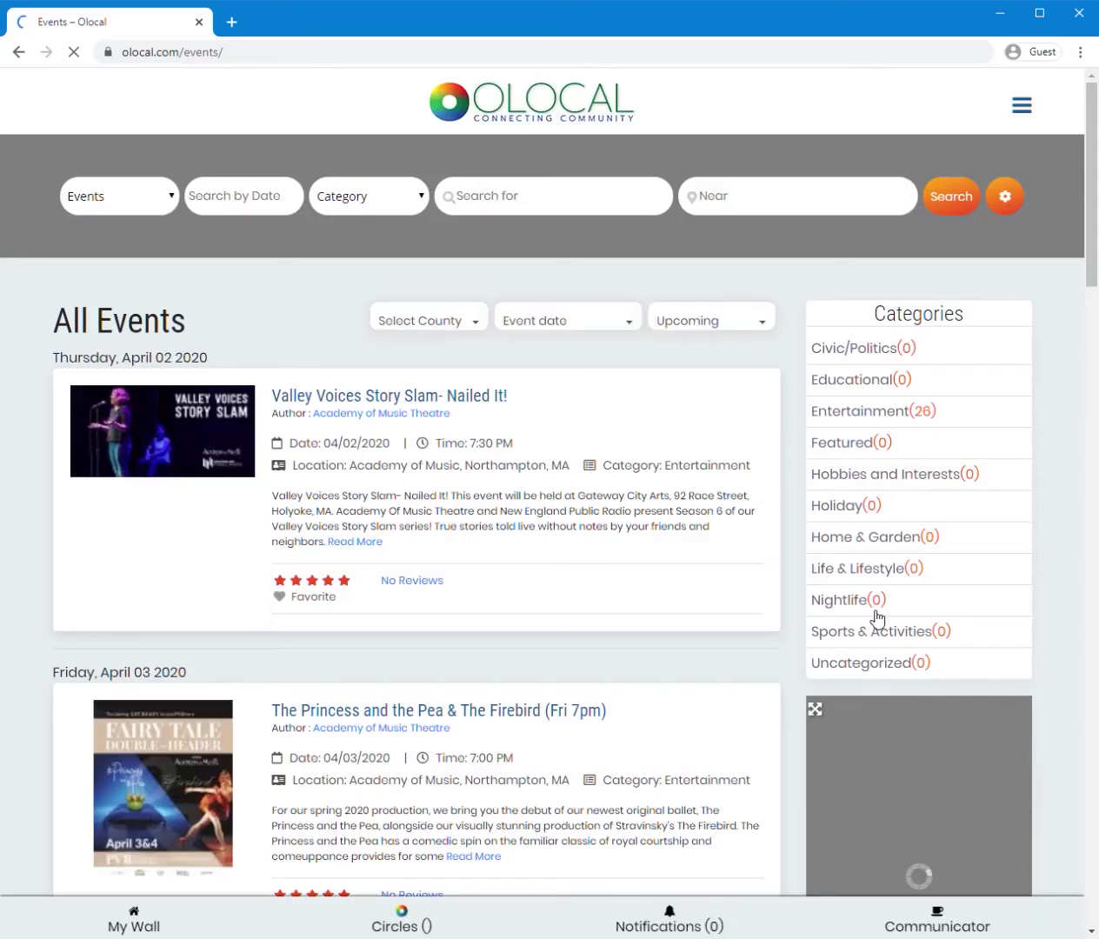
scroll(684, 618, down, 4)
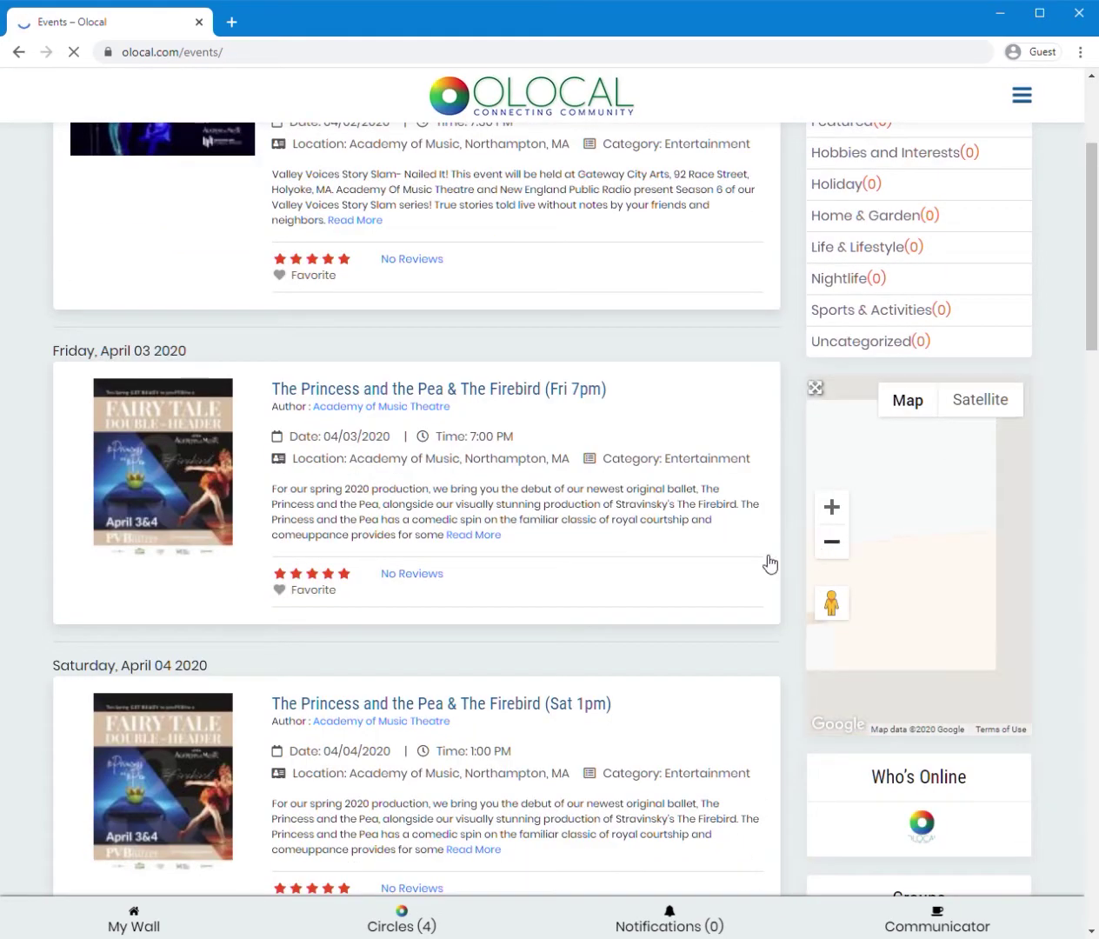
scroll(517, 587, up, 4)
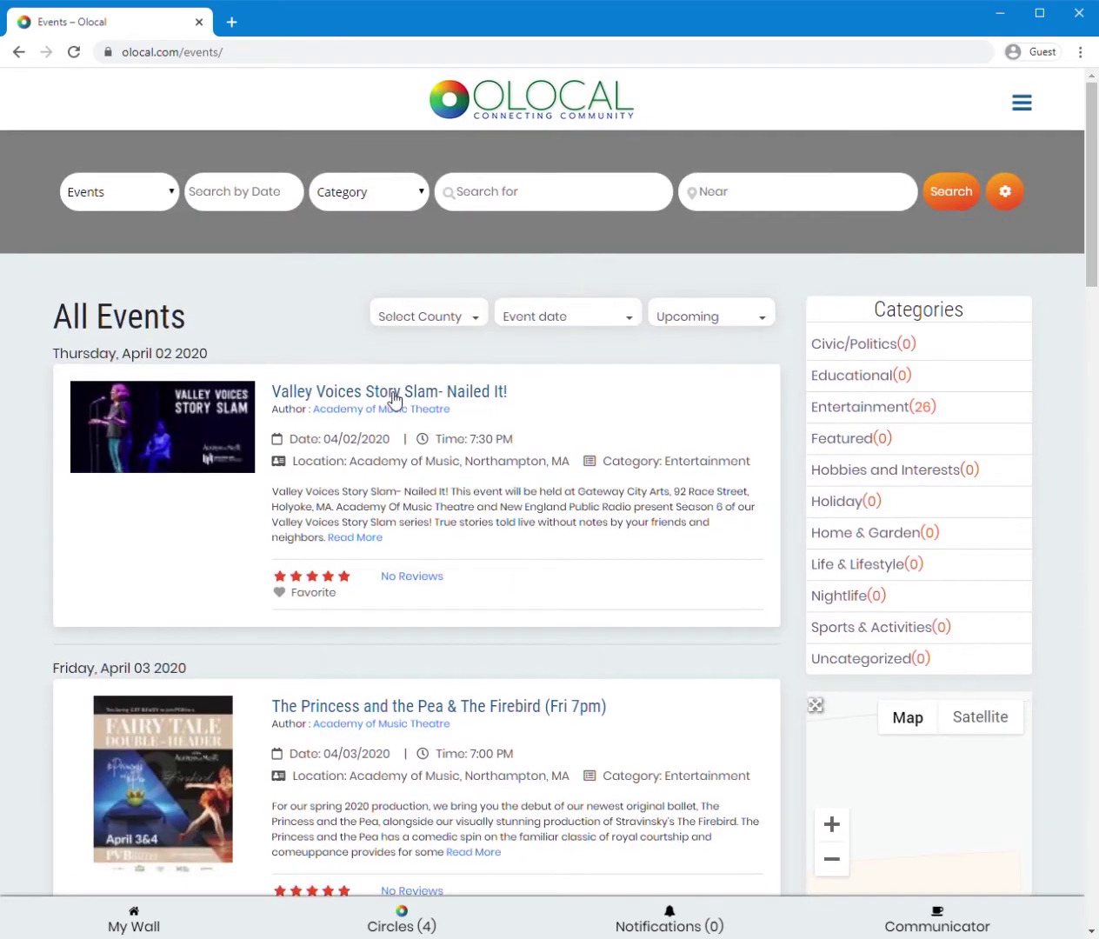
Open the event "Valley Voices Story Slam- Nailed It!" and view its photos, map and reviews
click(383, 387)
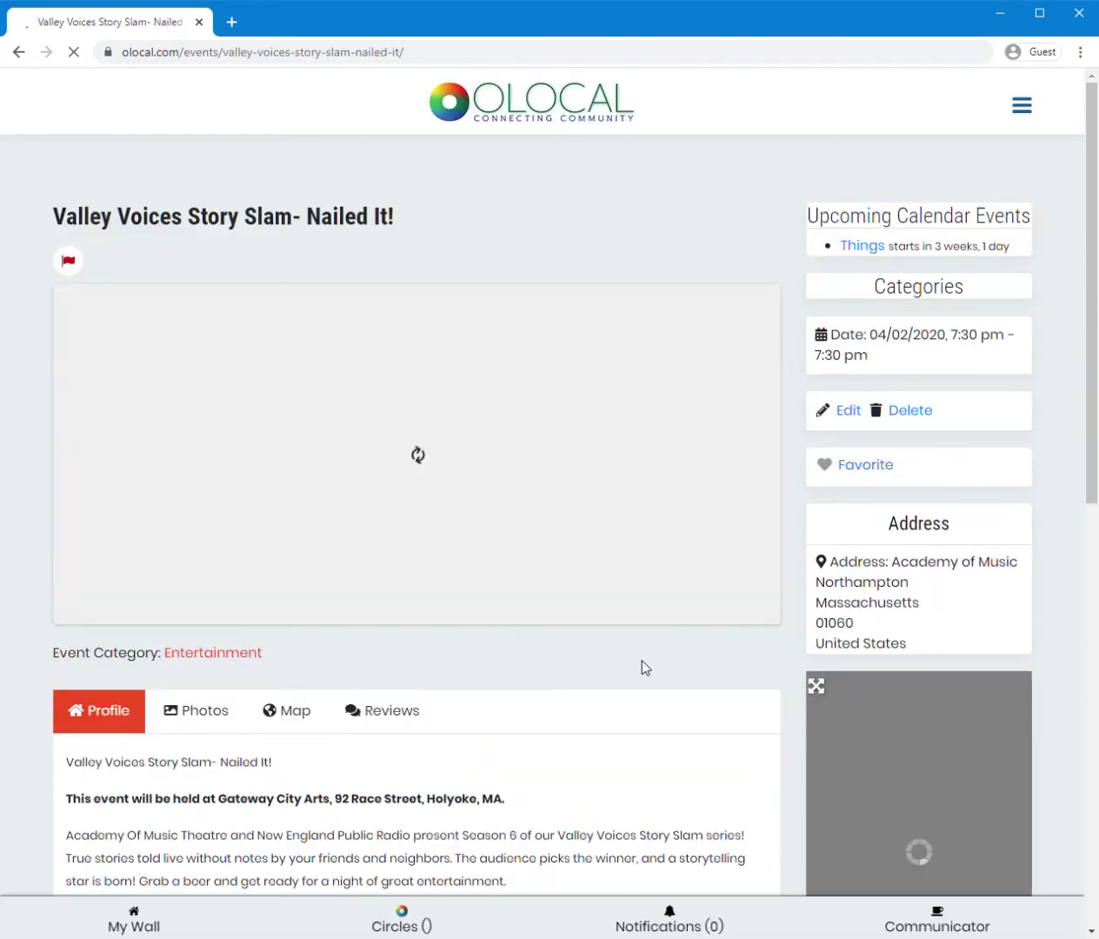
scroll(563, 642, down, 5)
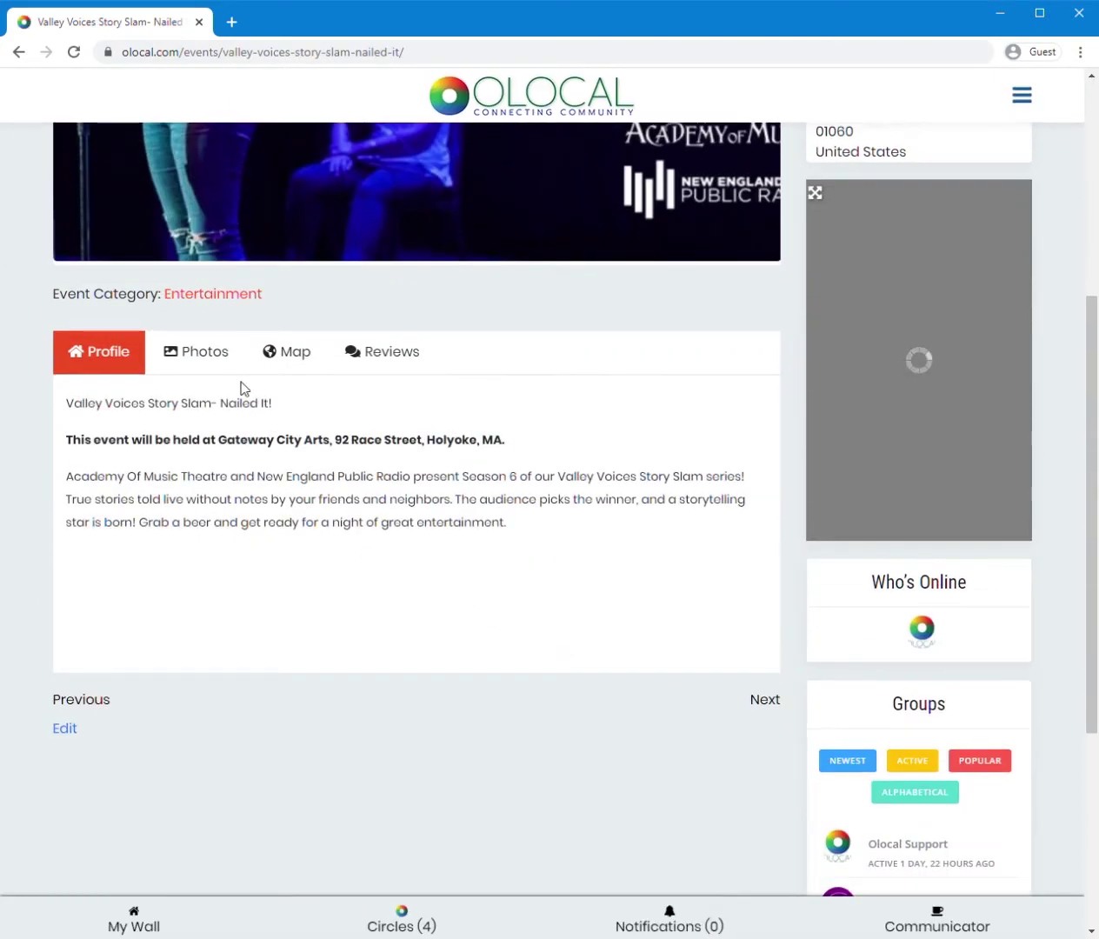
click(217, 365)
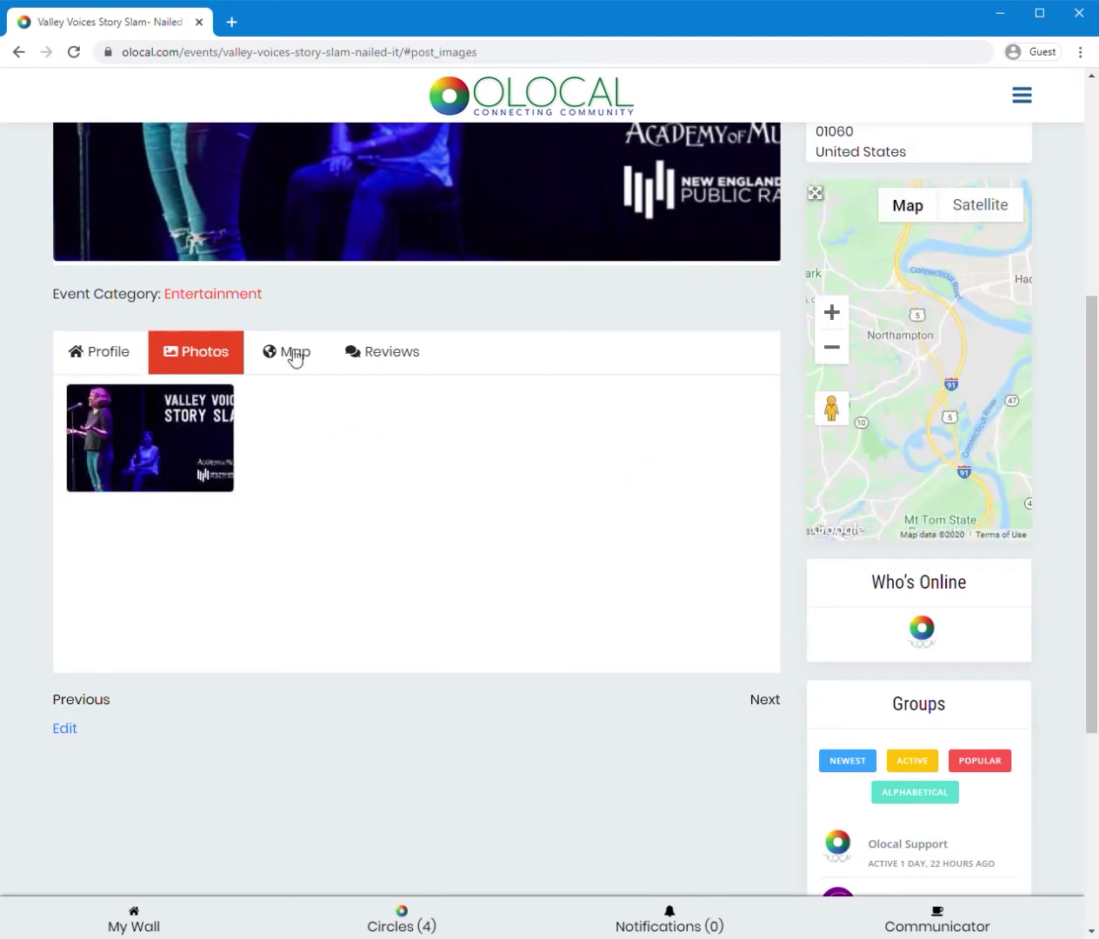
click(296, 357)
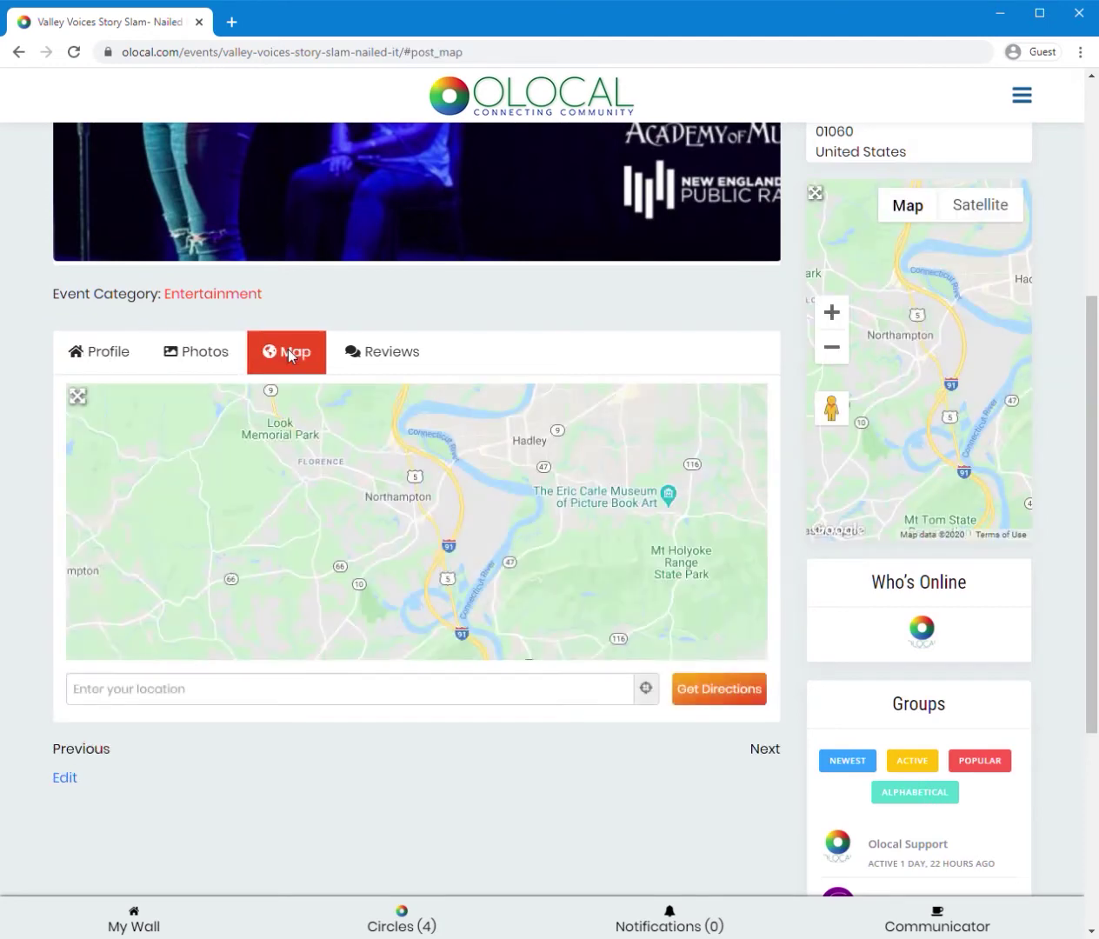
click(401, 357)
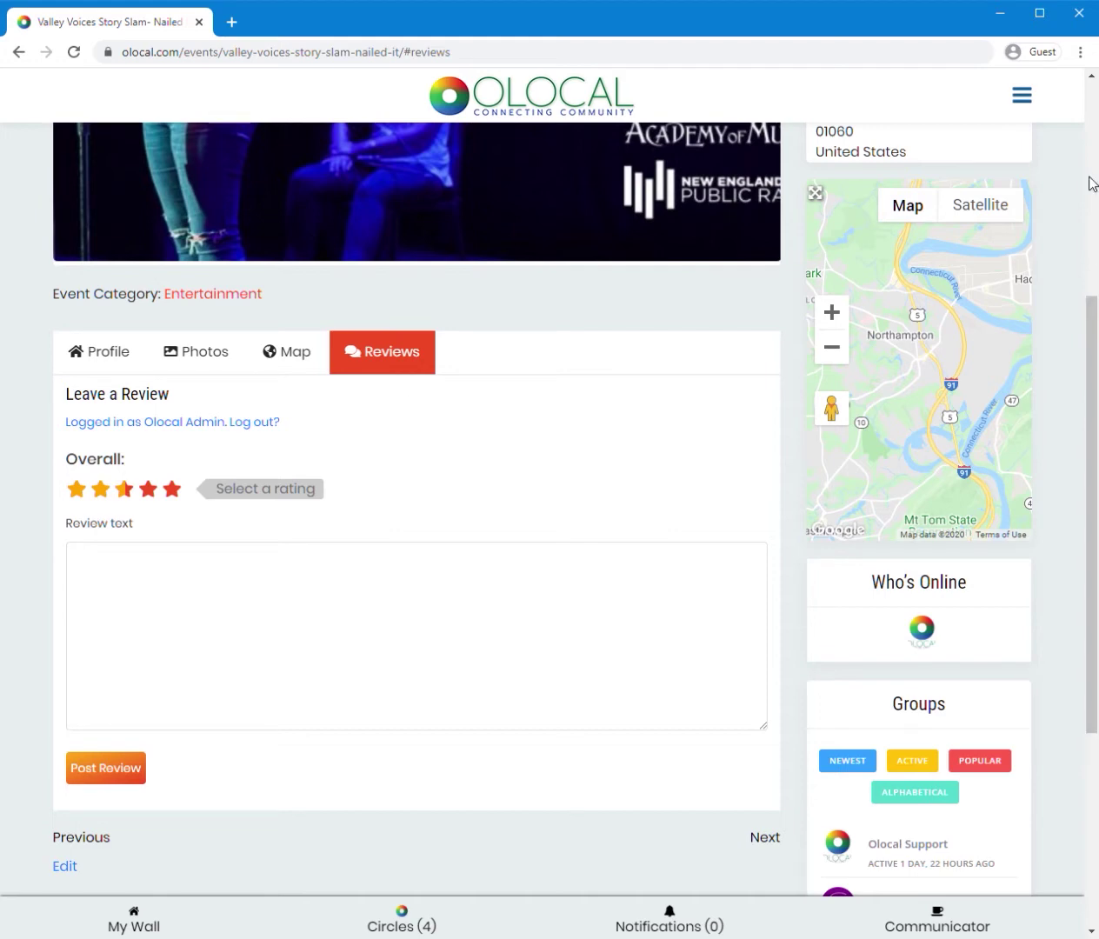
Go to the Places section and browse the listed places
click(1022, 96)
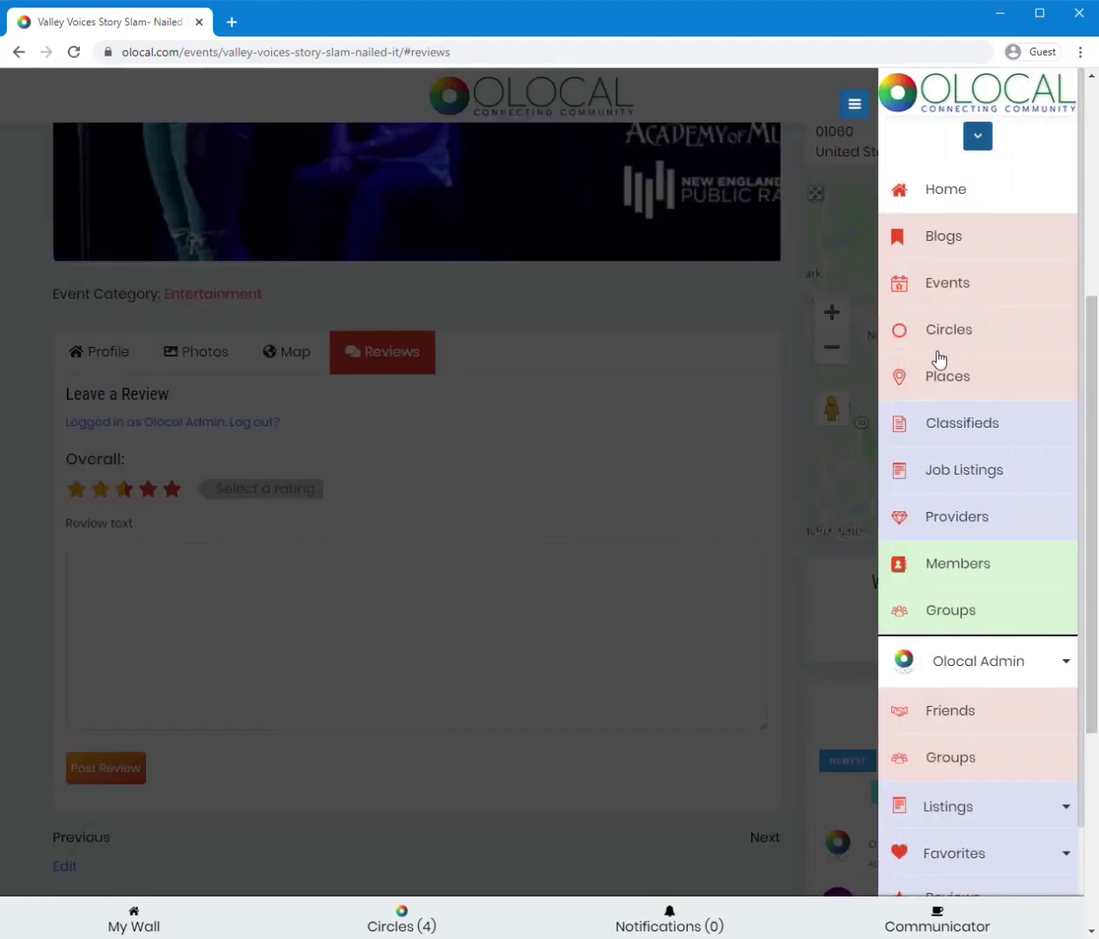
click(951, 381)
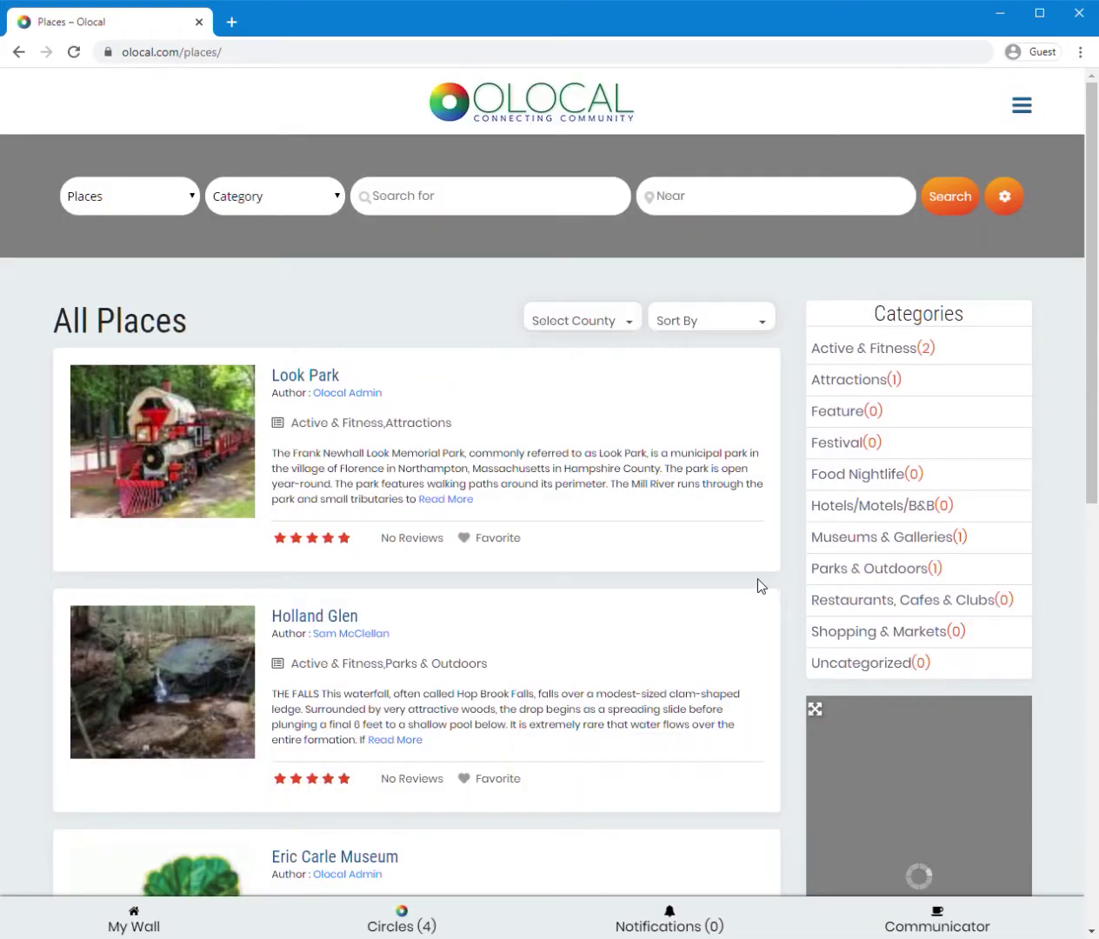
scroll(675, 578, down, 4)
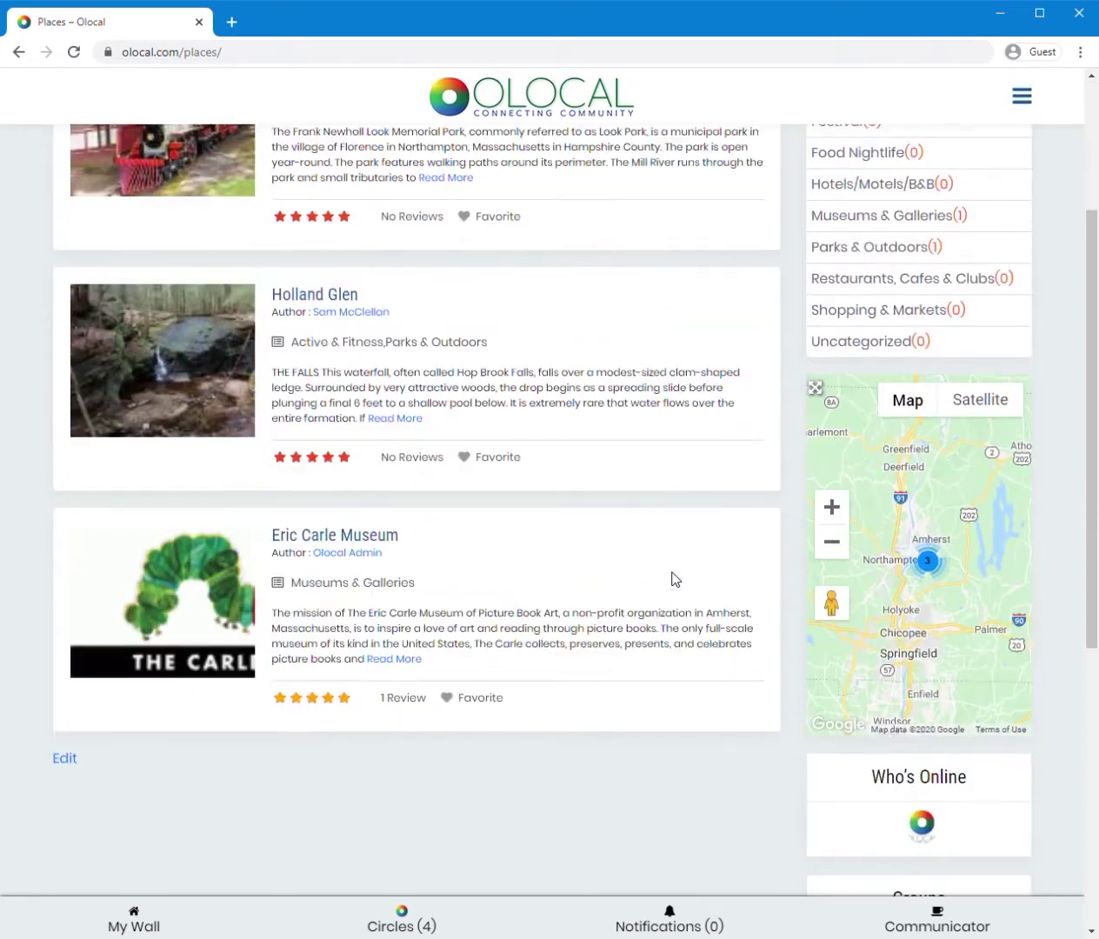
scroll(672, 579, up, 4)
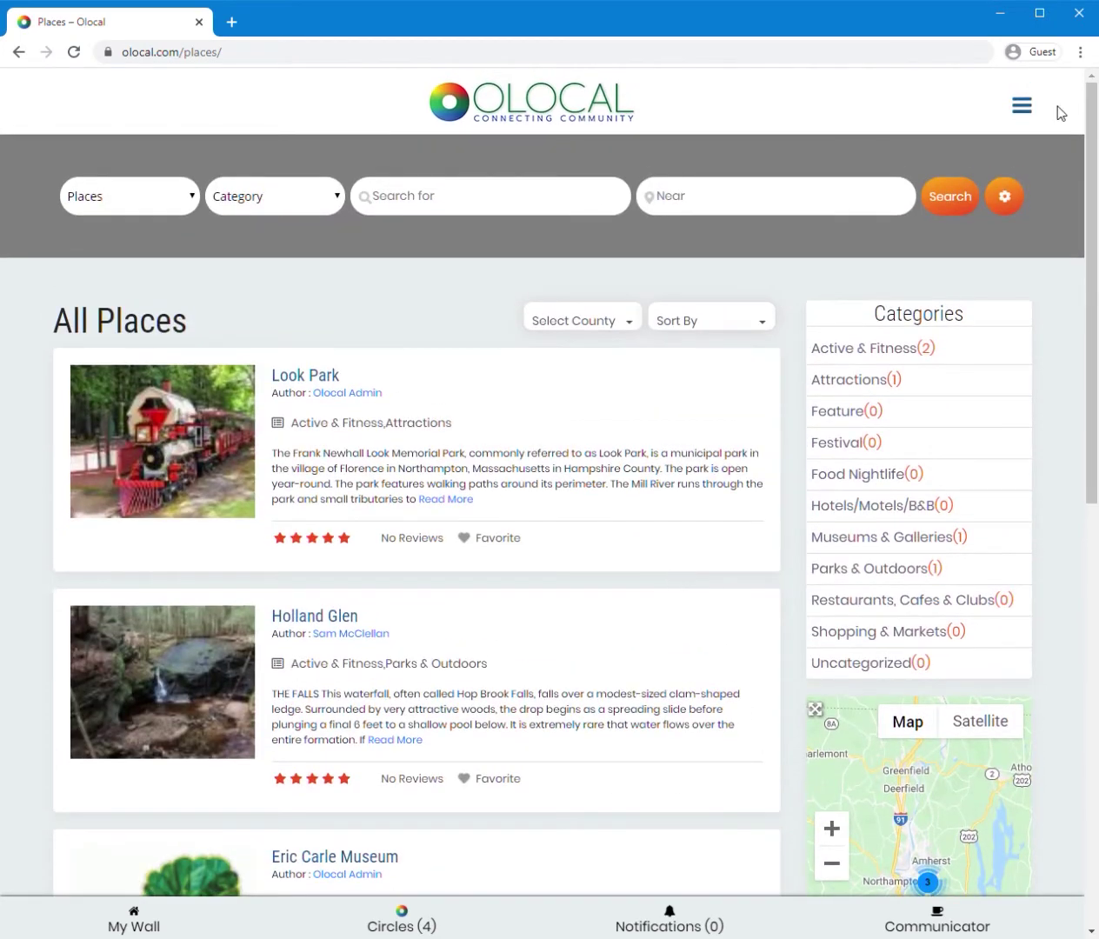
Go to the Classifieds section, open the ad "Really cool apartment in downtown" and look through its details
click(1023, 107)
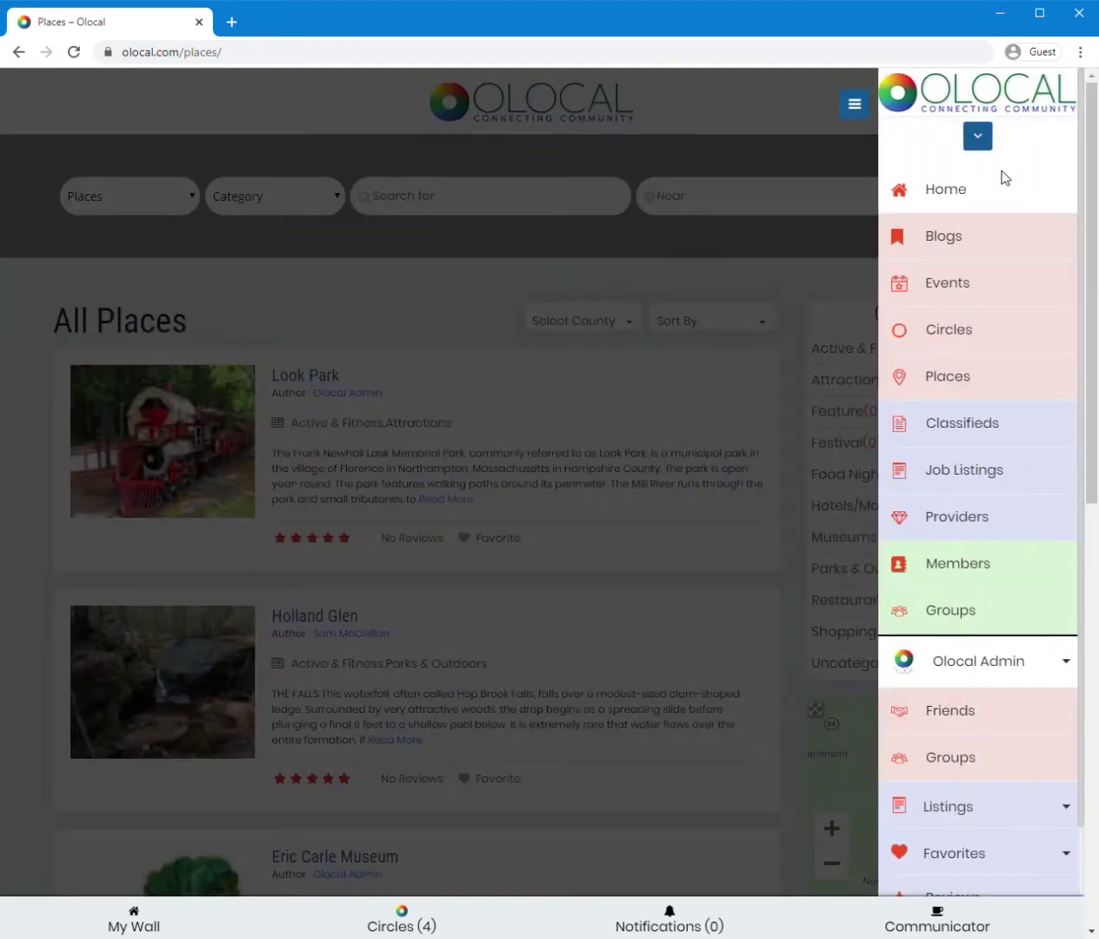
click(904, 452)
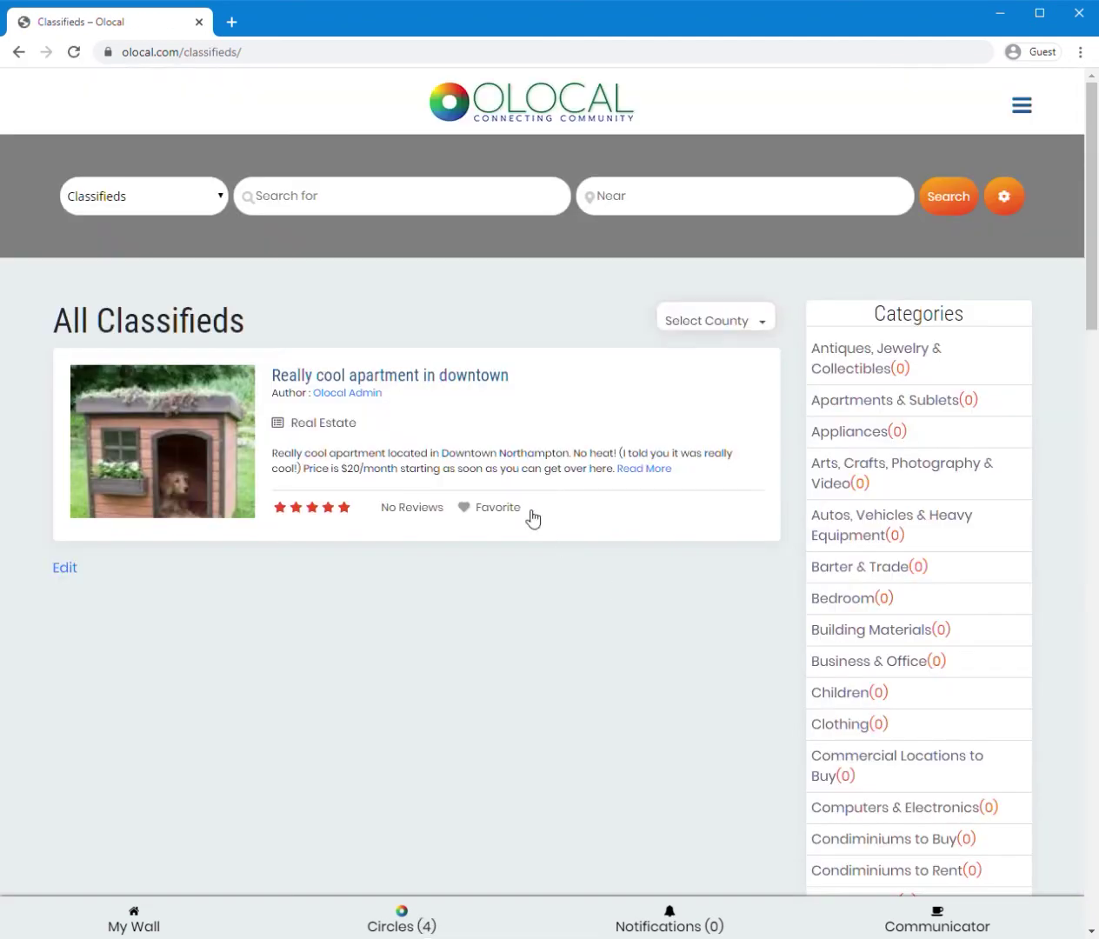
click(422, 381)
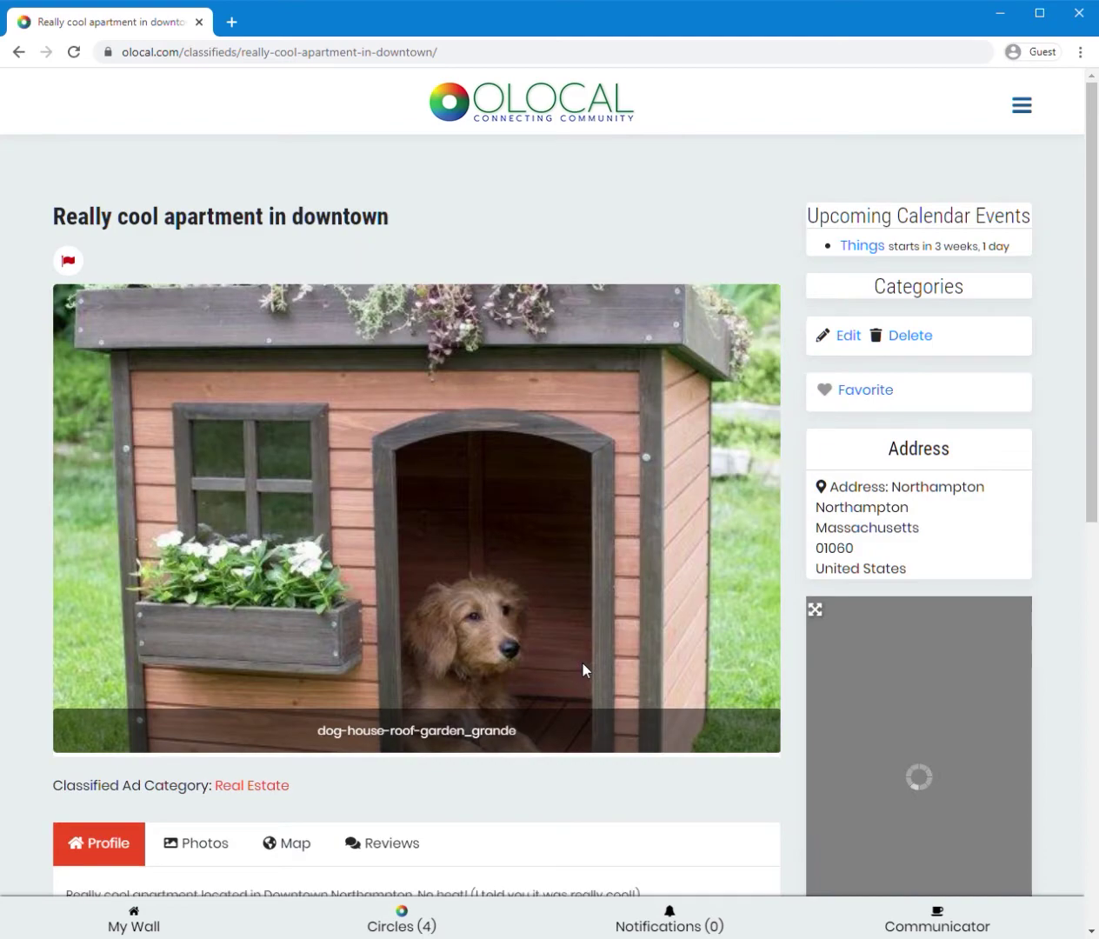
scroll(583, 664, down, 5)
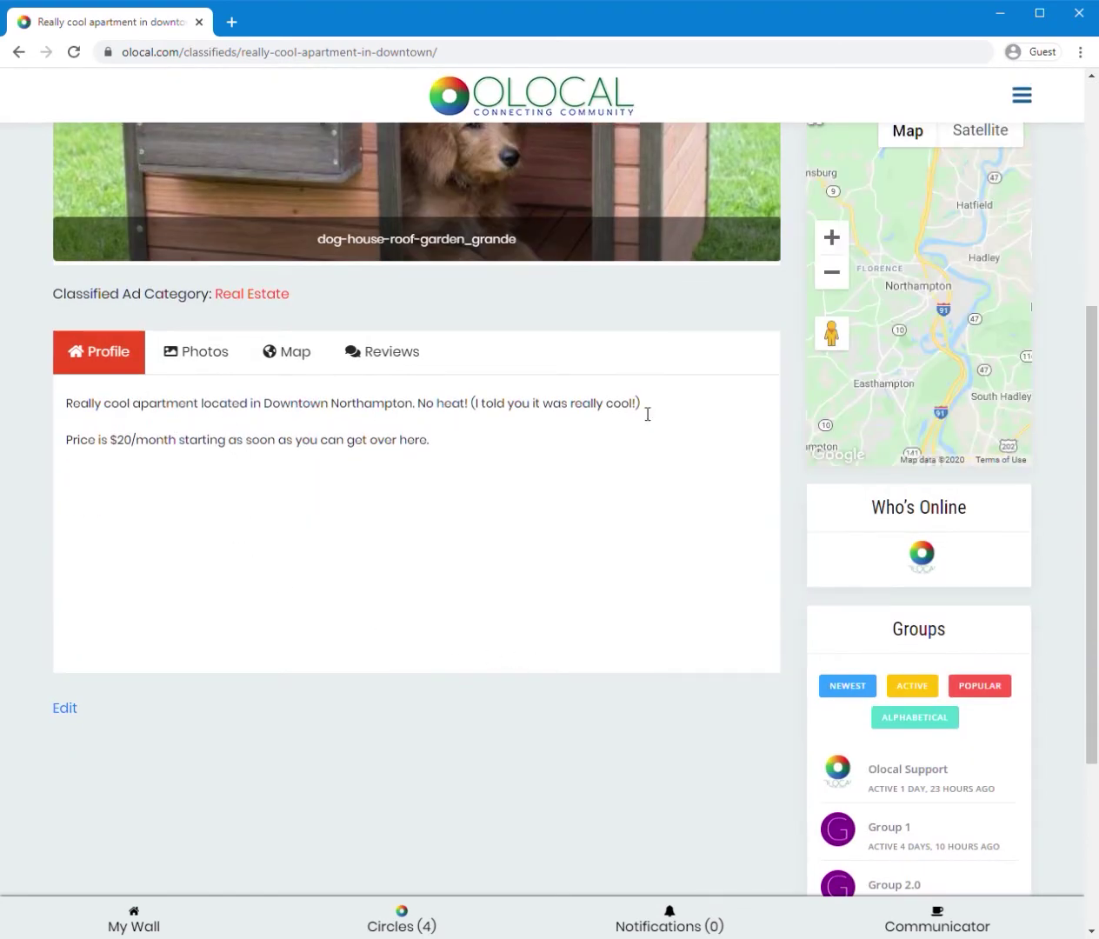
scroll(653, 501, up, 4)
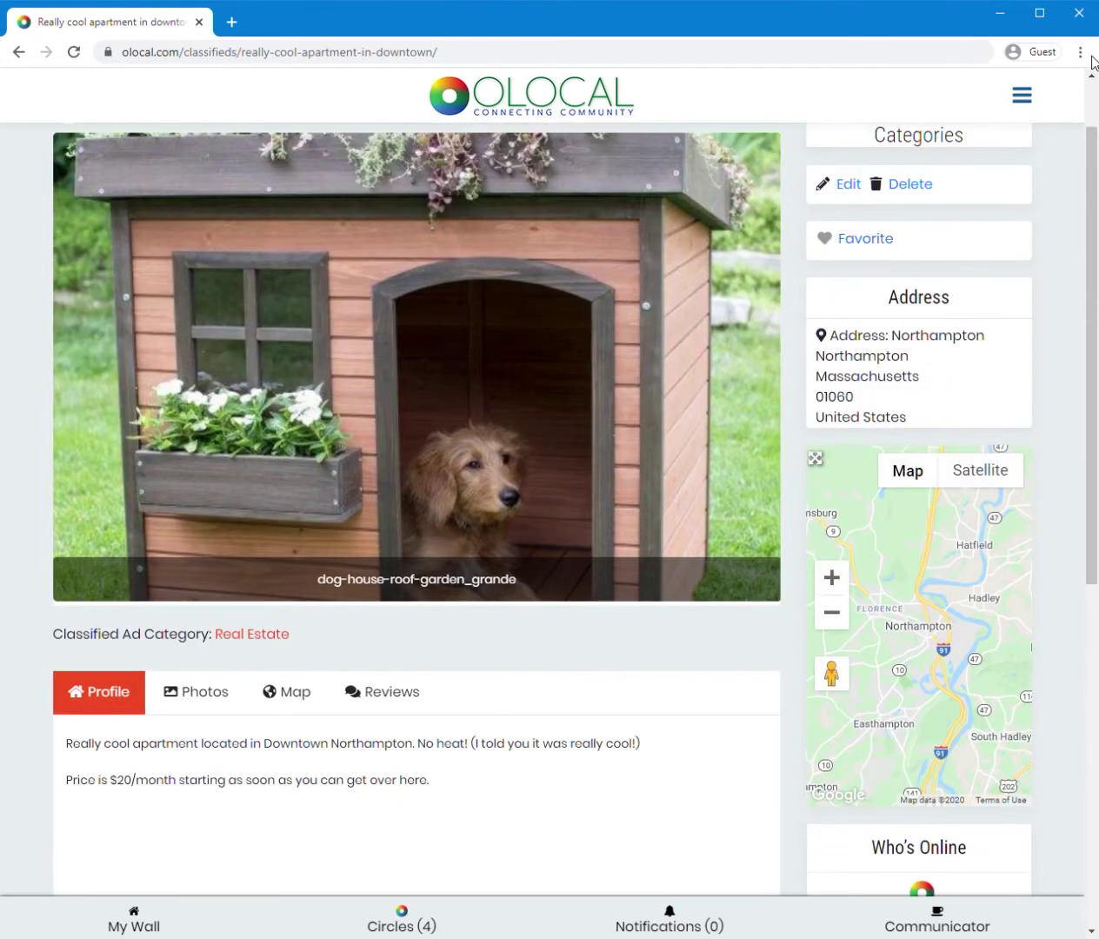
Go to the Job Listings section, open the job "Worker Bee at The Hive" and read its description
click(1022, 93)
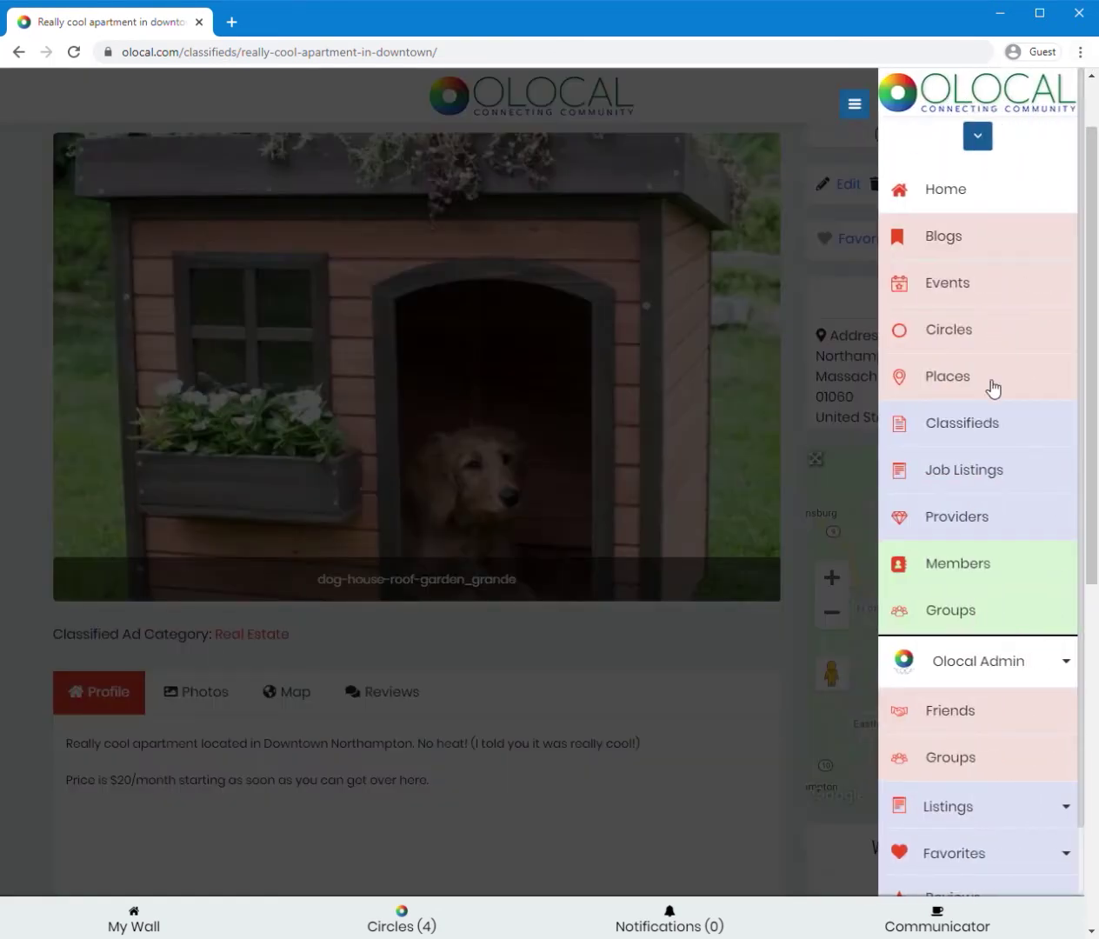
click(954, 476)
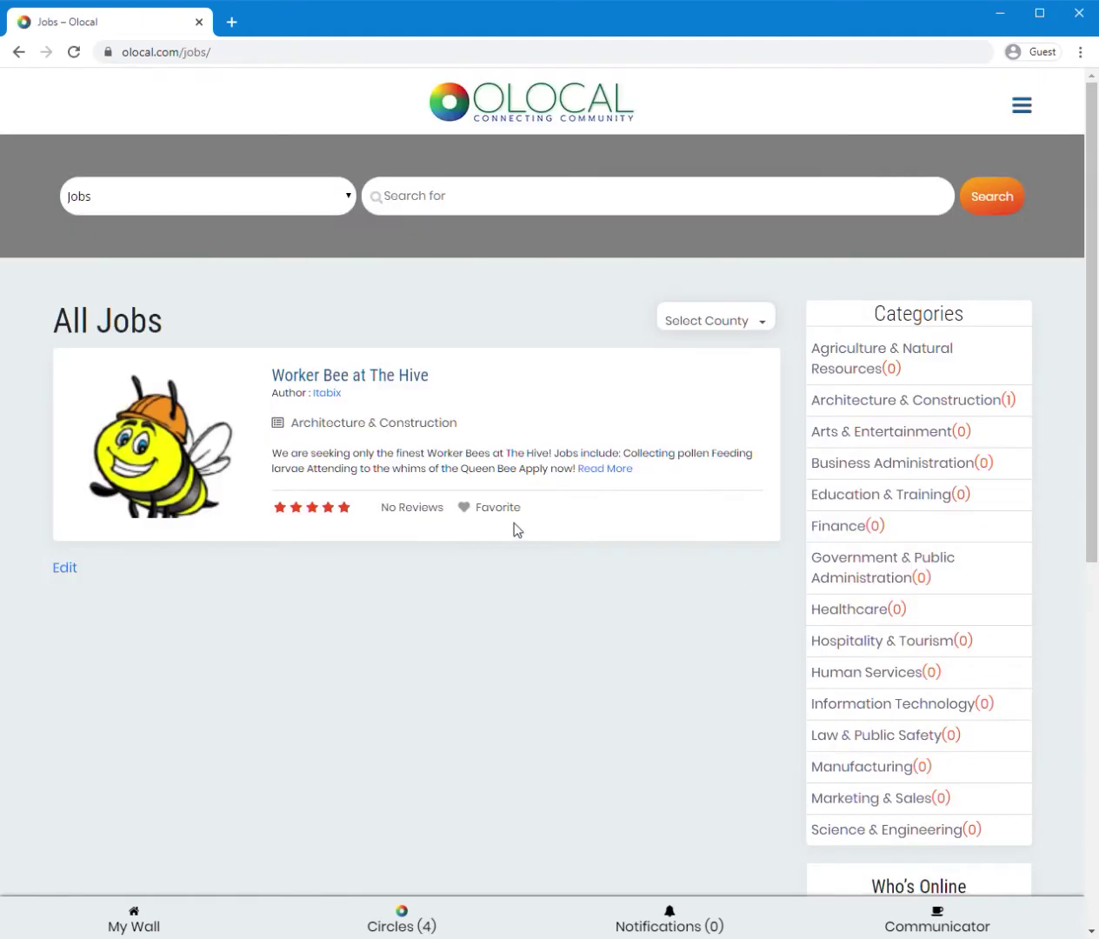
click(397, 375)
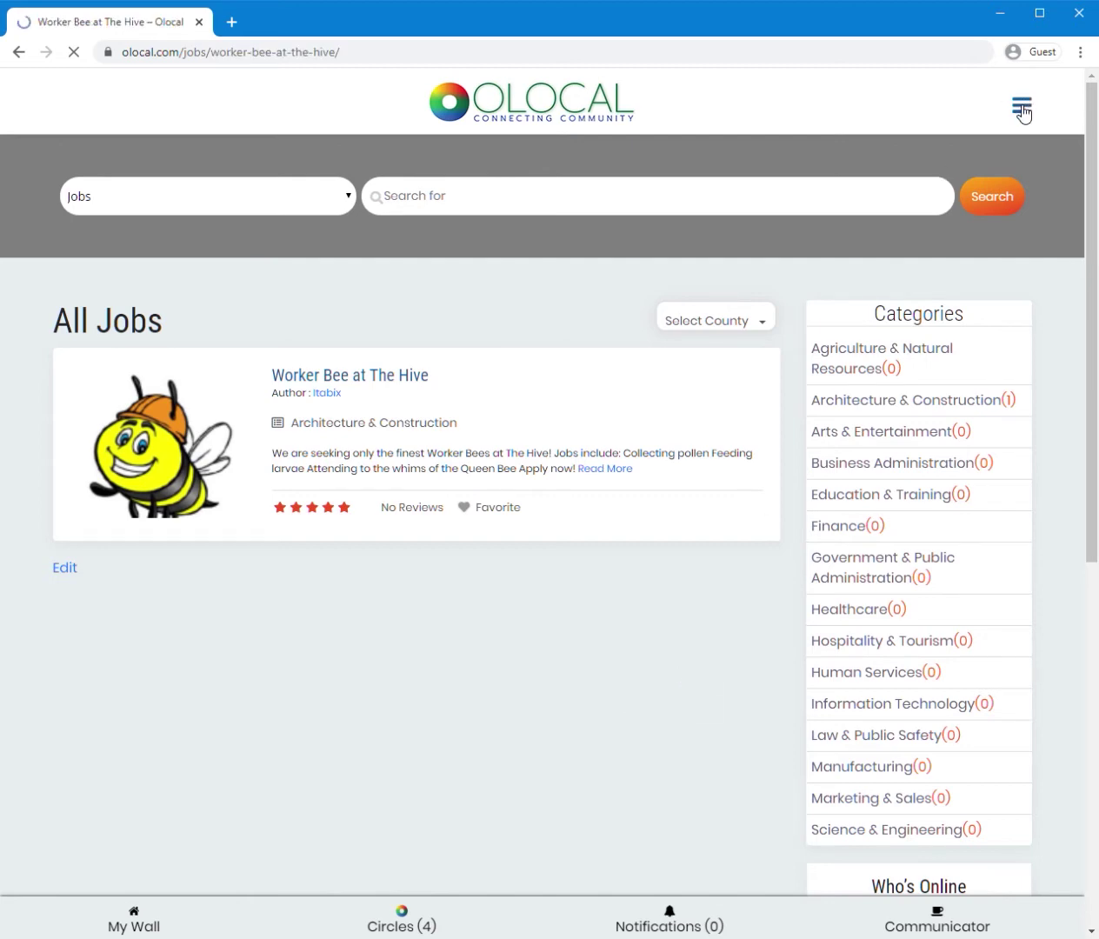
scroll(521, 587, down, 4)
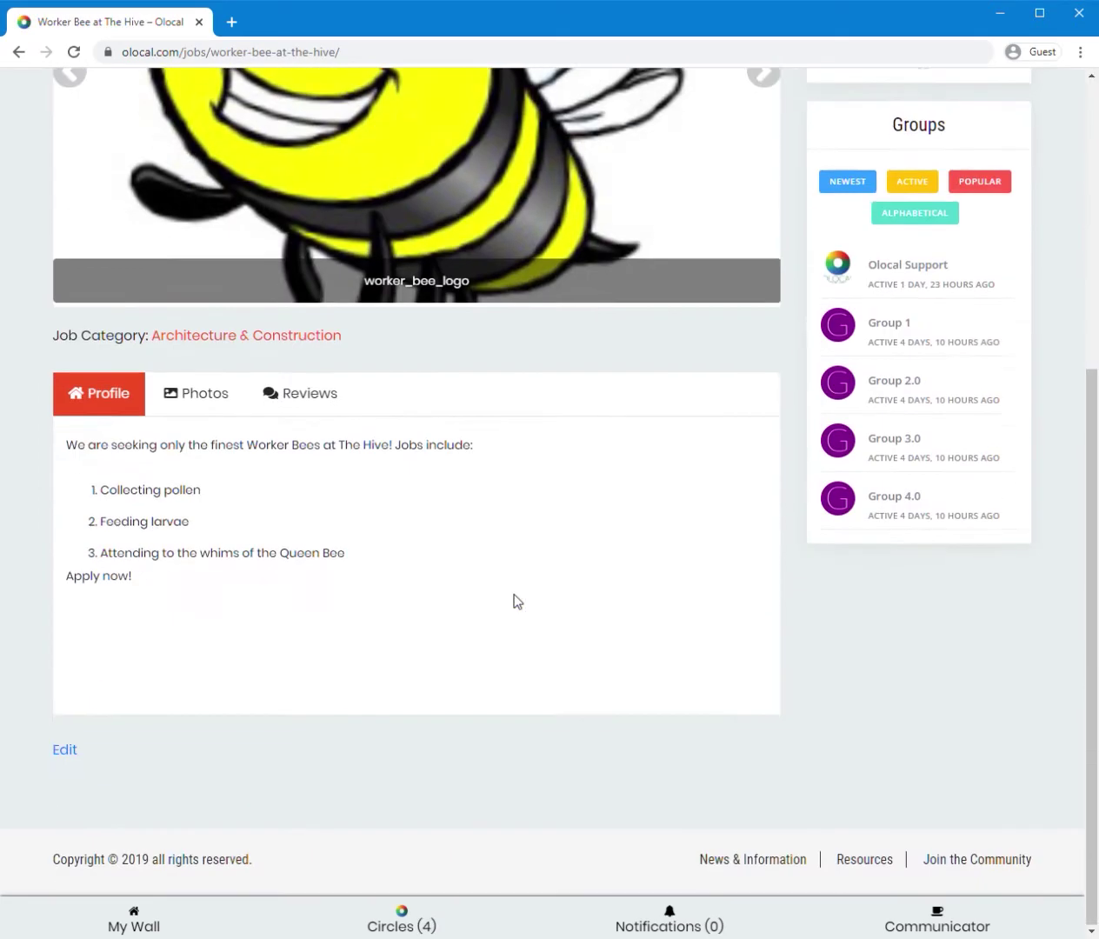
Go to the Providers section to view the listed service providers
click(1022, 98)
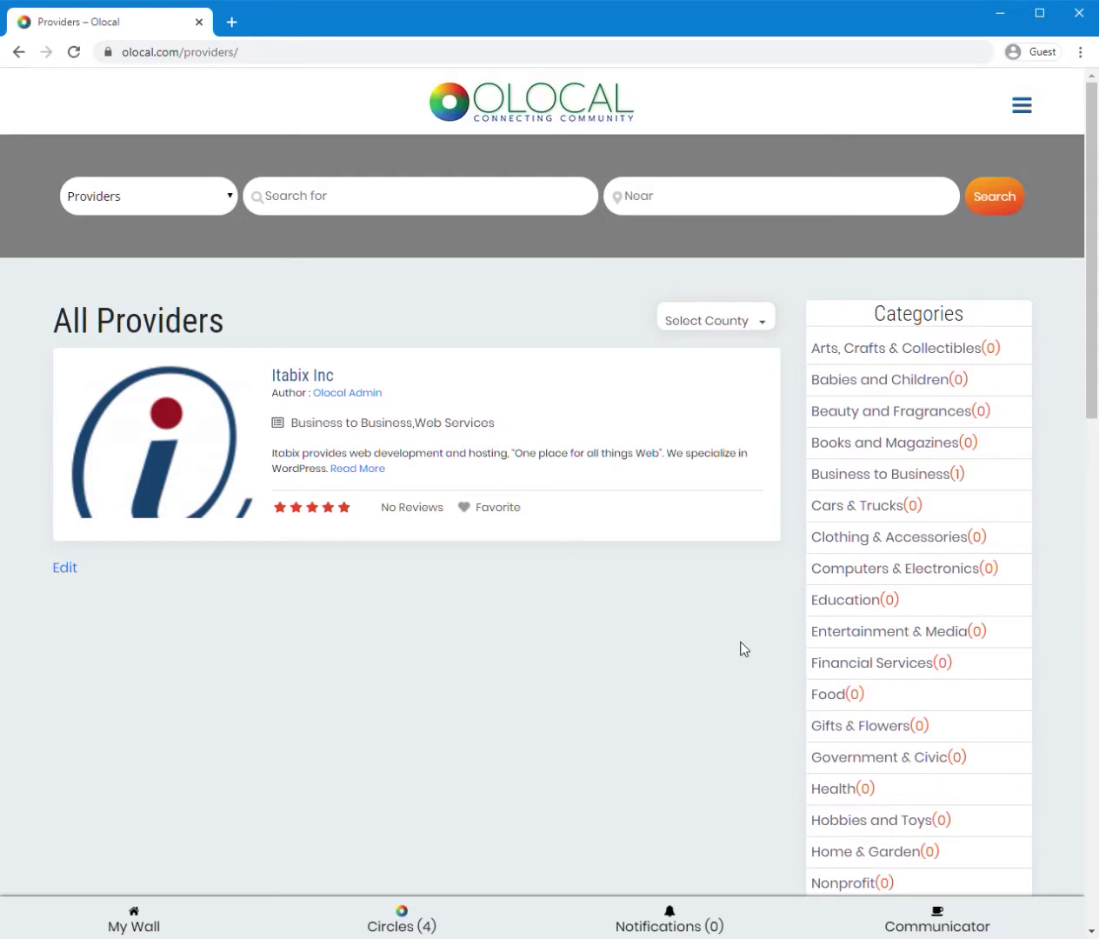
Go to the Members section and browse the member directory
click(1021, 105)
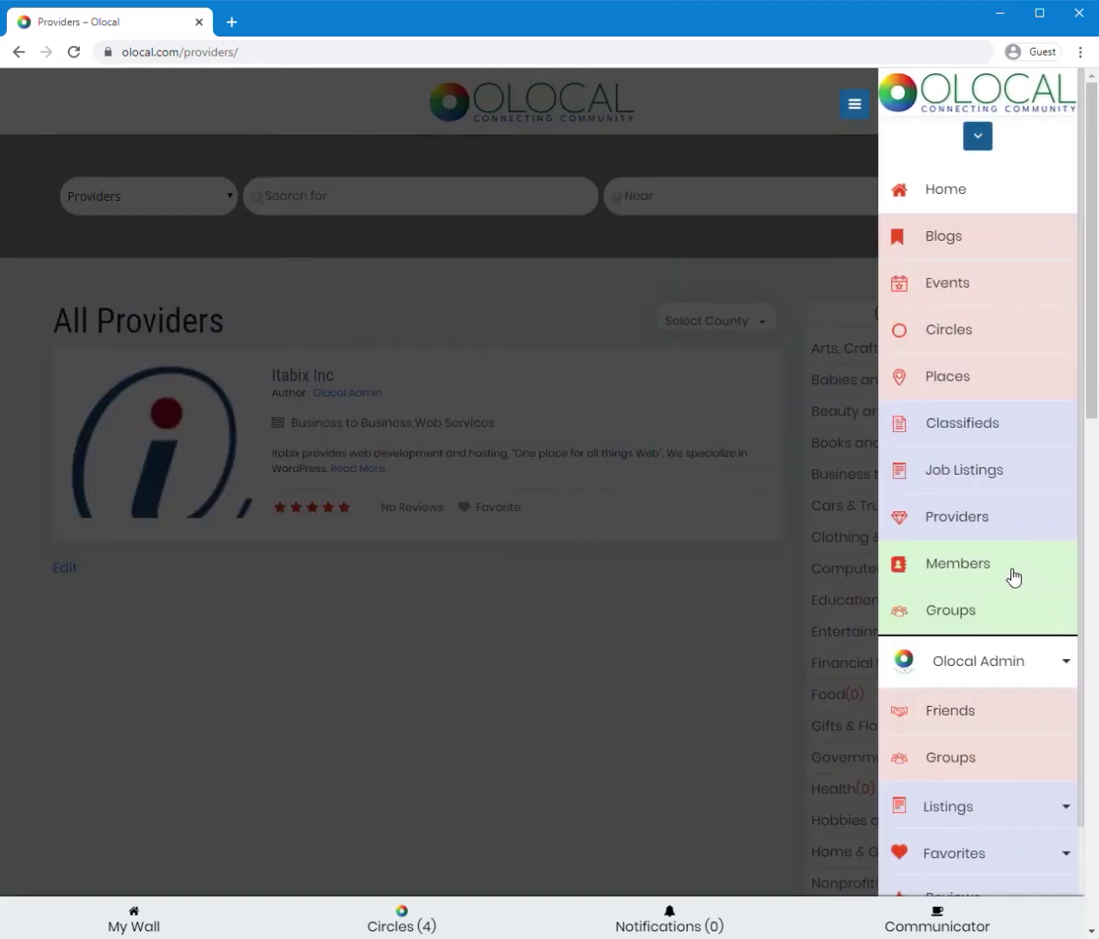
click(954, 567)
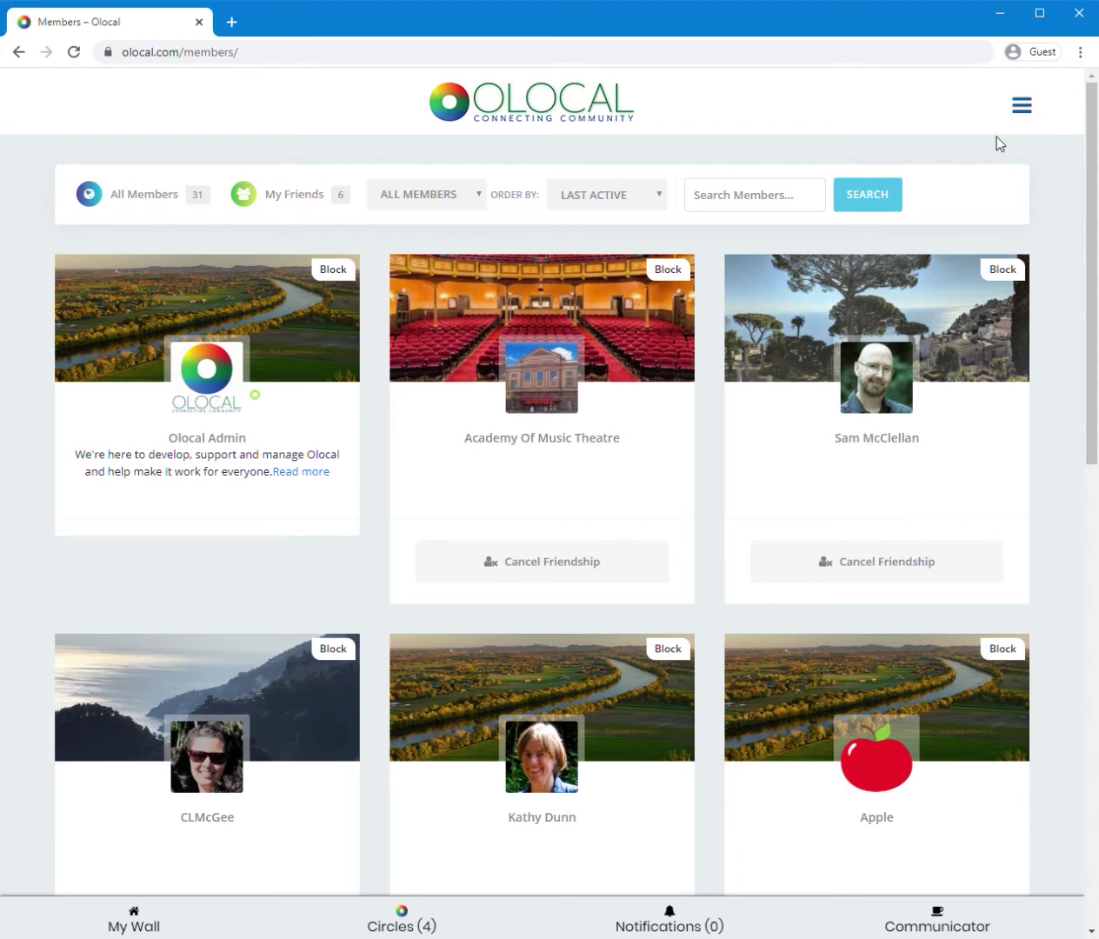
scroll(1043, 199, down, 6)
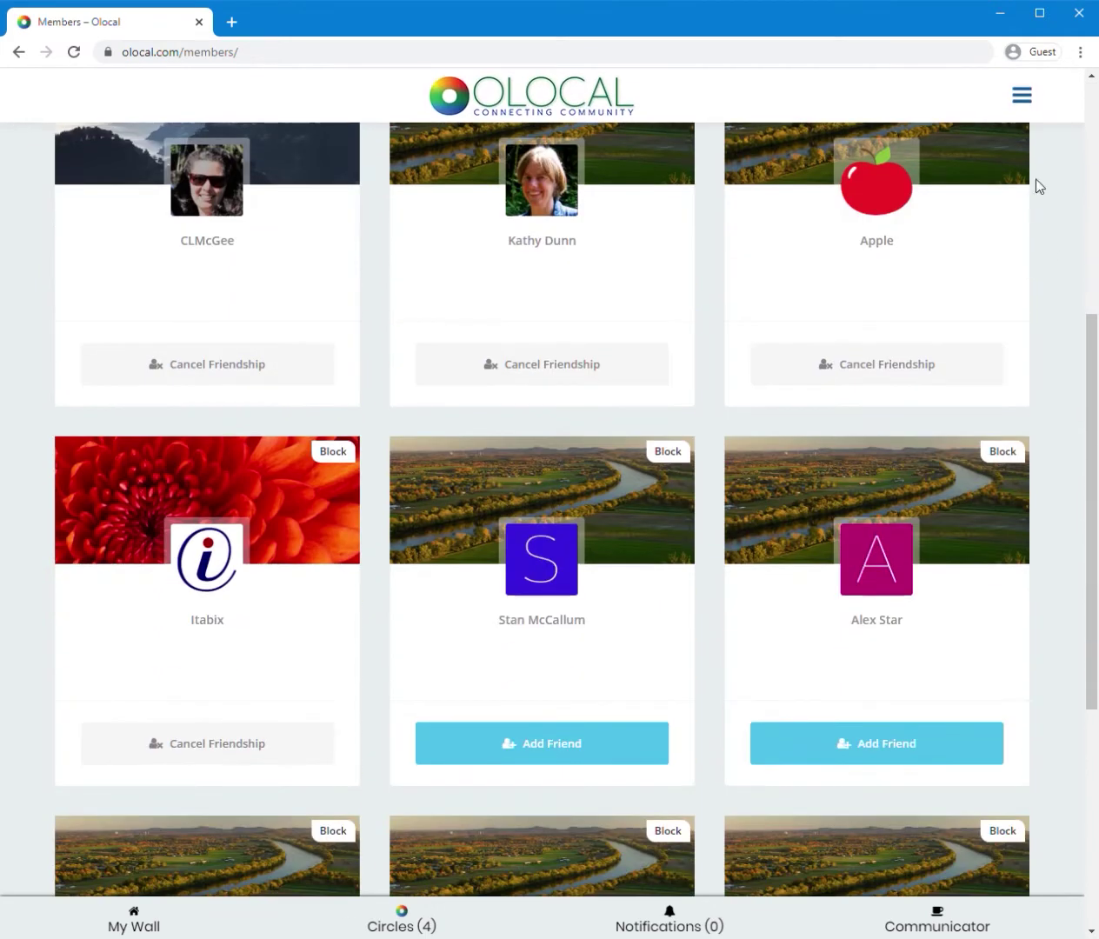
Go to the site-wide Groups section and browse the listed groups
click(1022, 105)
click(951, 610)
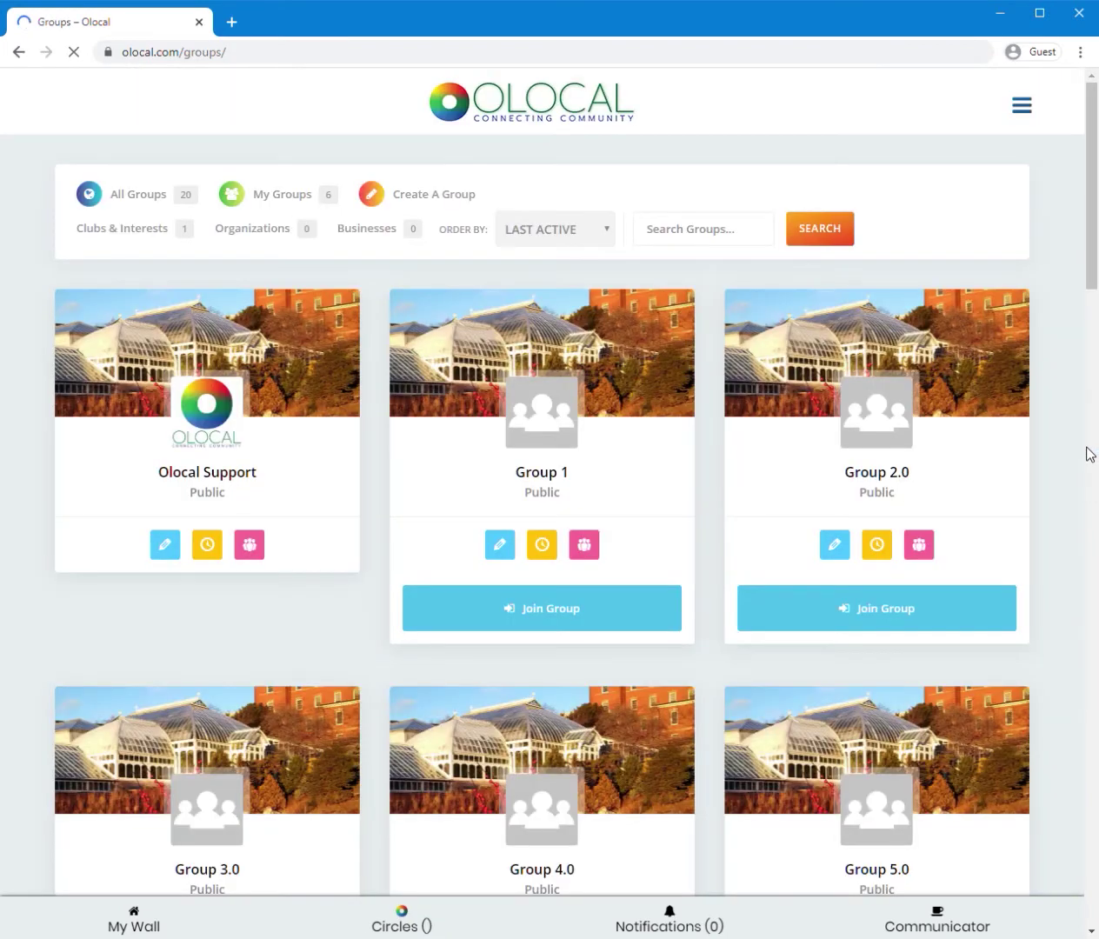
drag(1092, 278, 1064, 739)
Show the account's navigation options and expand its Listings and Favorites categories to view their entries
click(1023, 97)
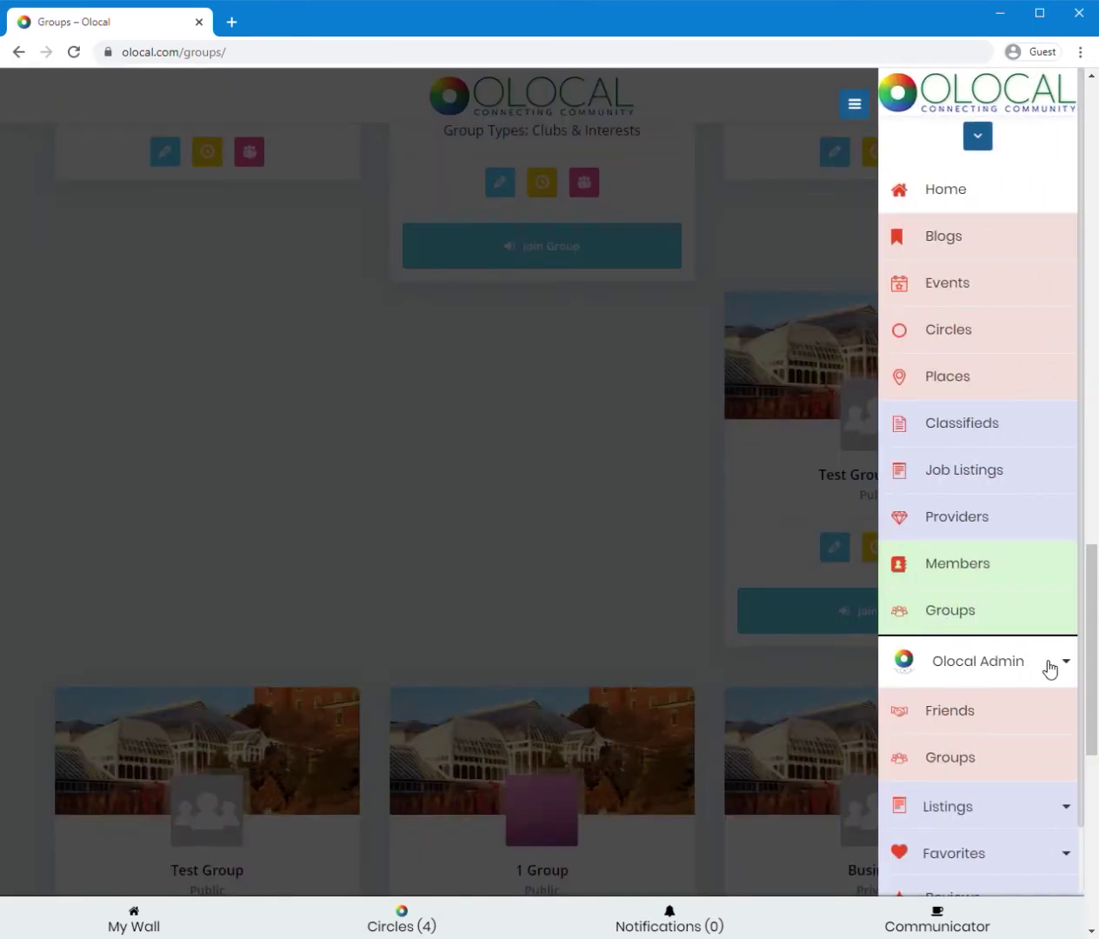
scroll(1048, 670, down, 1)
scroll(1047, 669, down, 1)
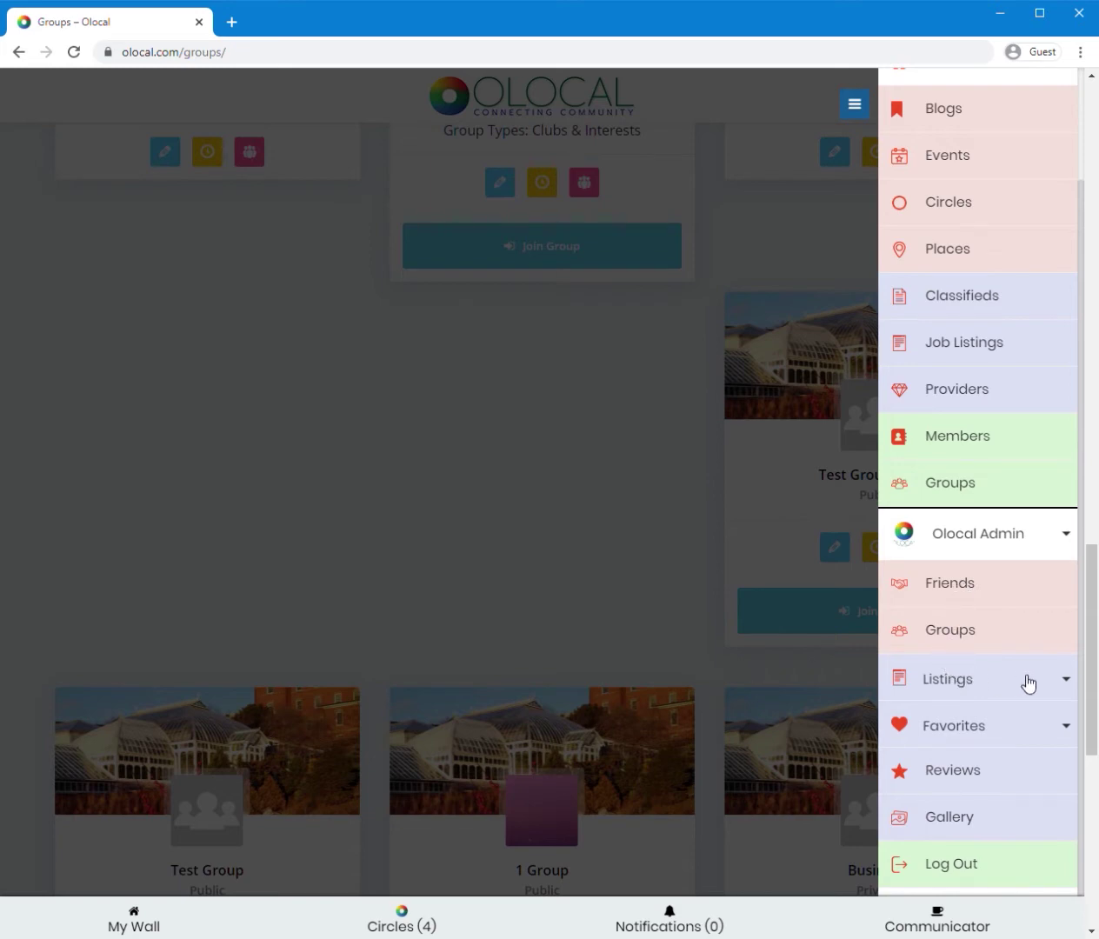
click(1077, 683)
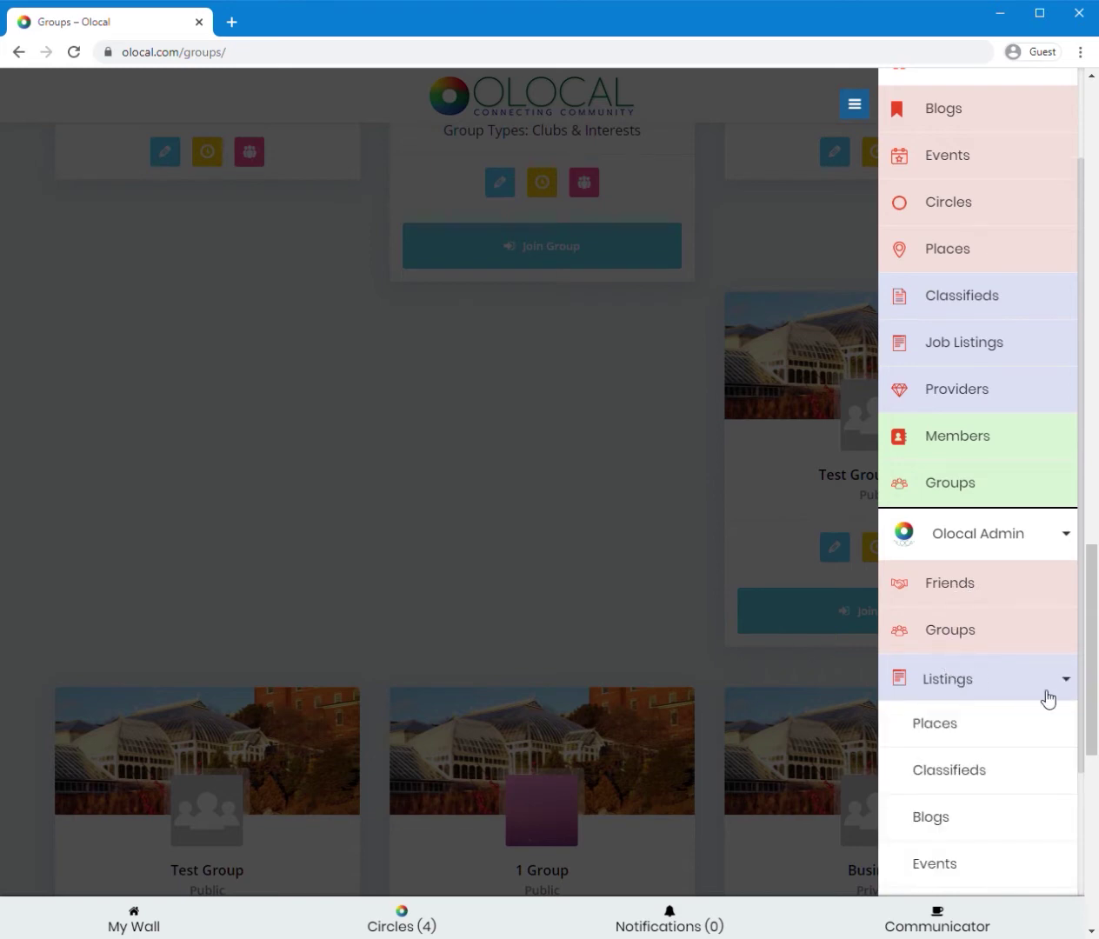
scroll(1042, 696, down, 3)
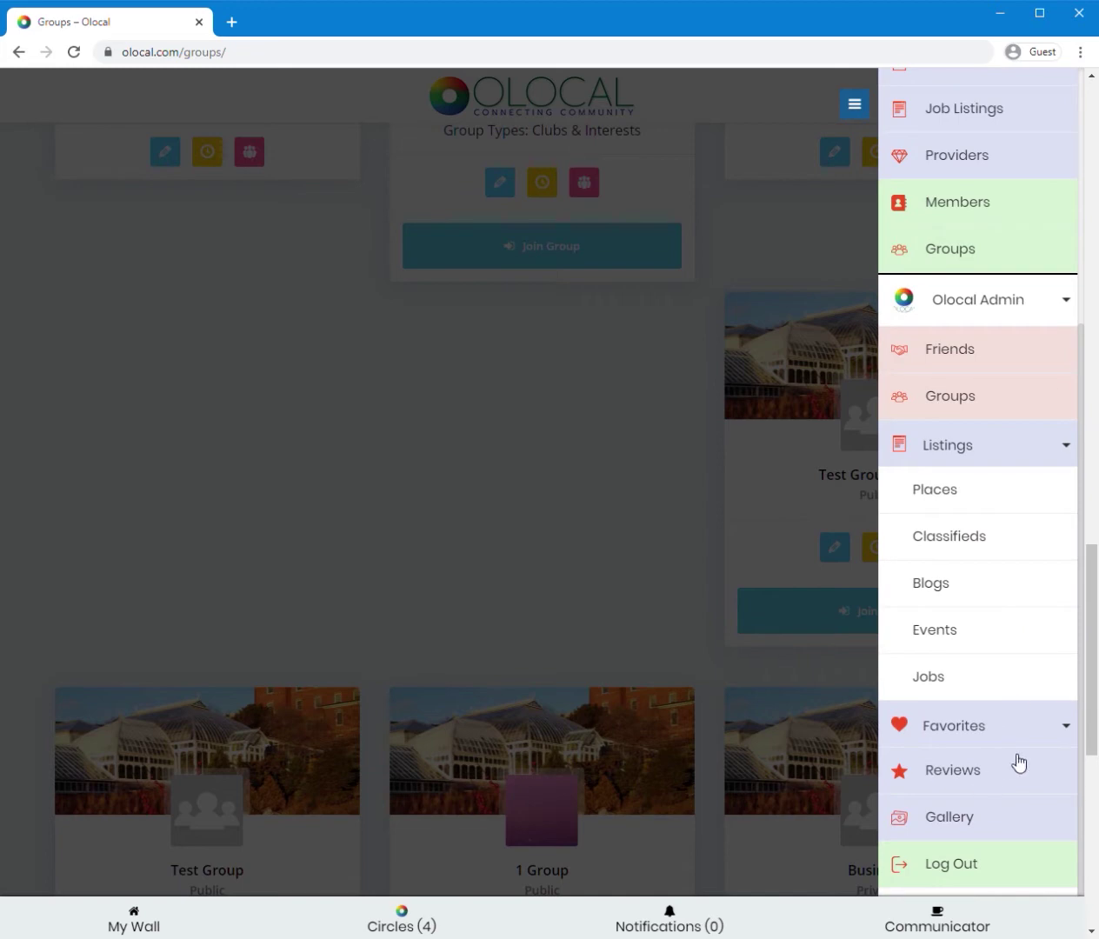
click(1066, 727)
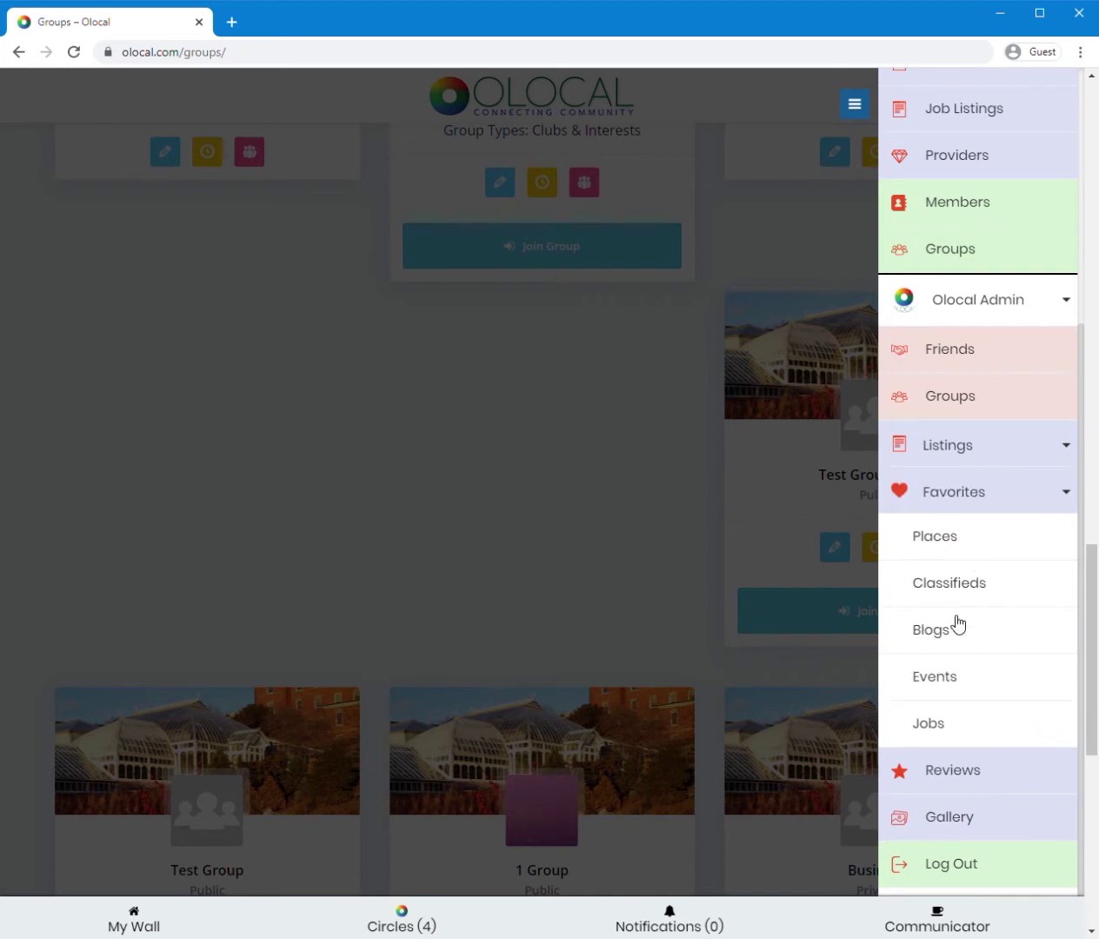
scroll(1002, 795, down, 3)
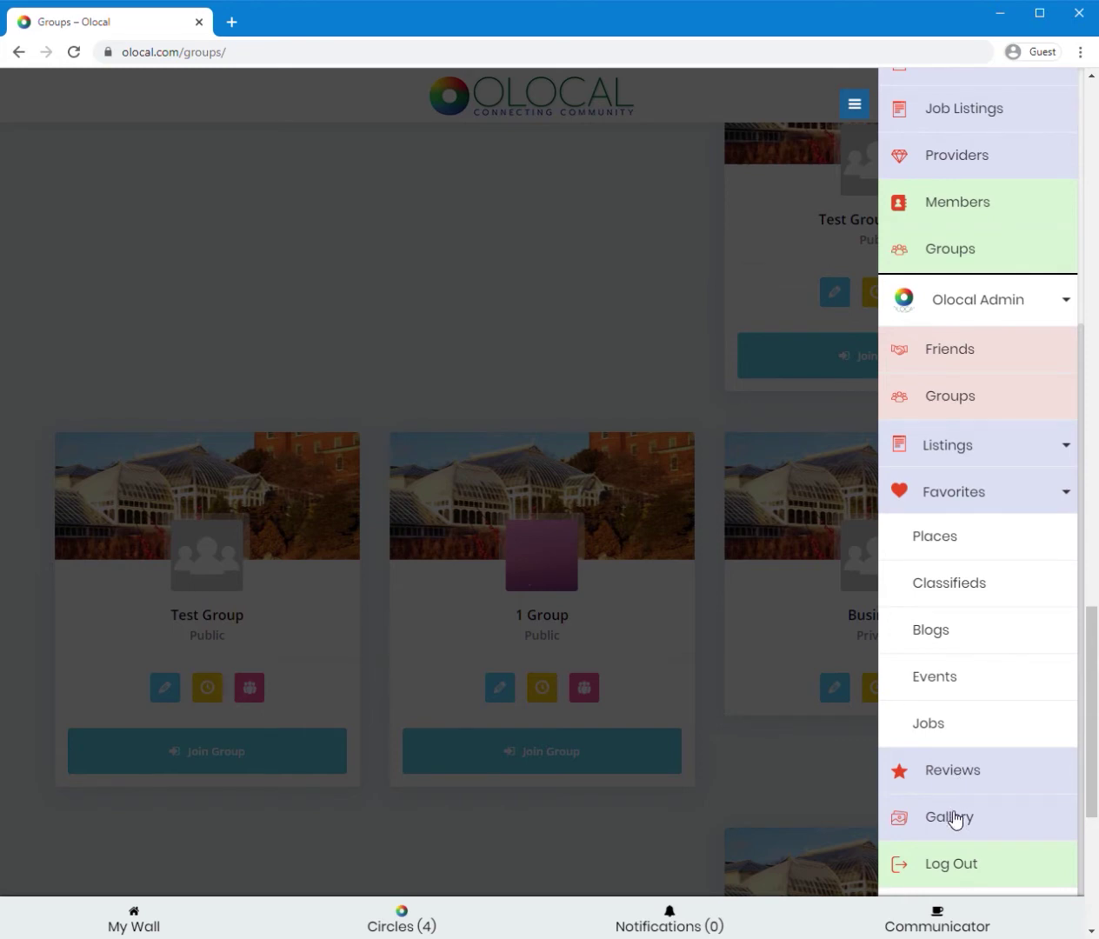
Open the Olocal Admin account's Activity page and look over its wall posts
click(1066, 300)
click(918, 350)
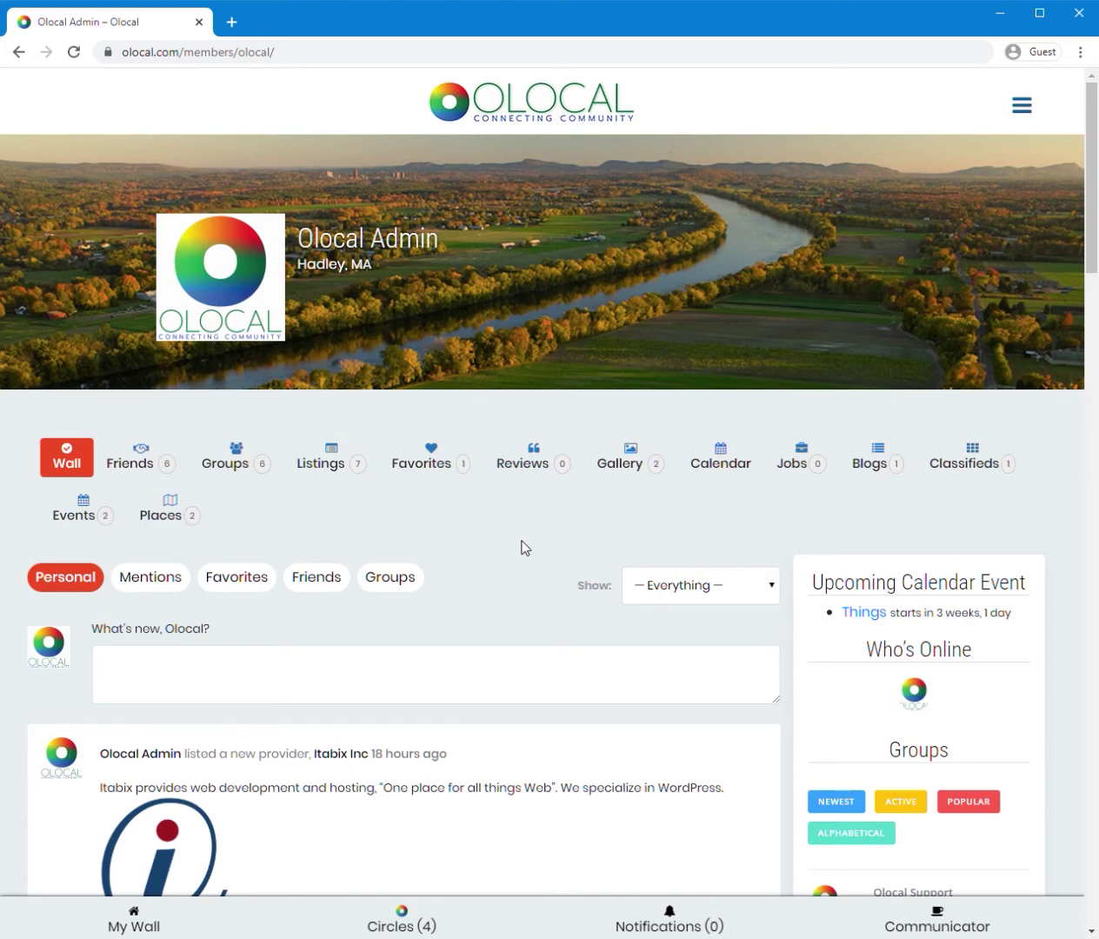
scroll(502, 586, down, 4)
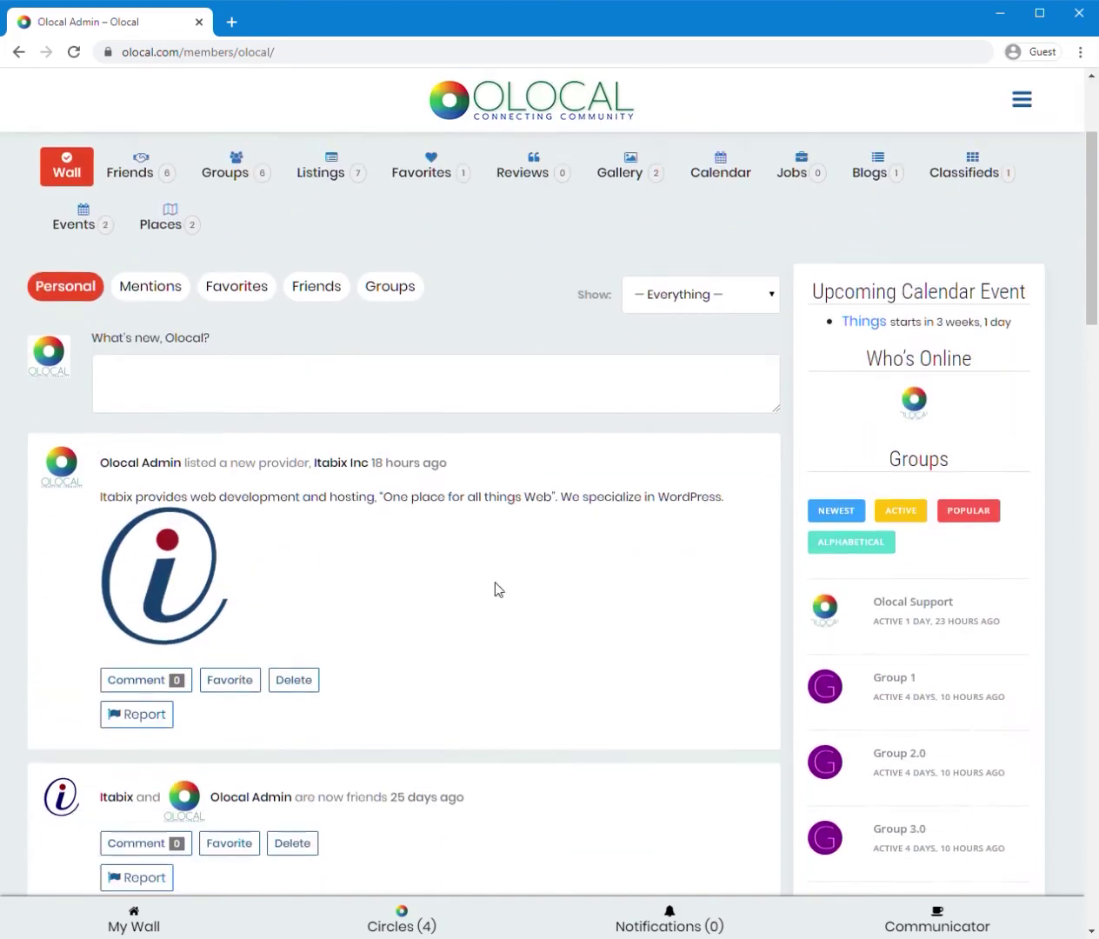
View the wall's Mentions and Favorites activity and return to the Personal feed
click(151, 261)
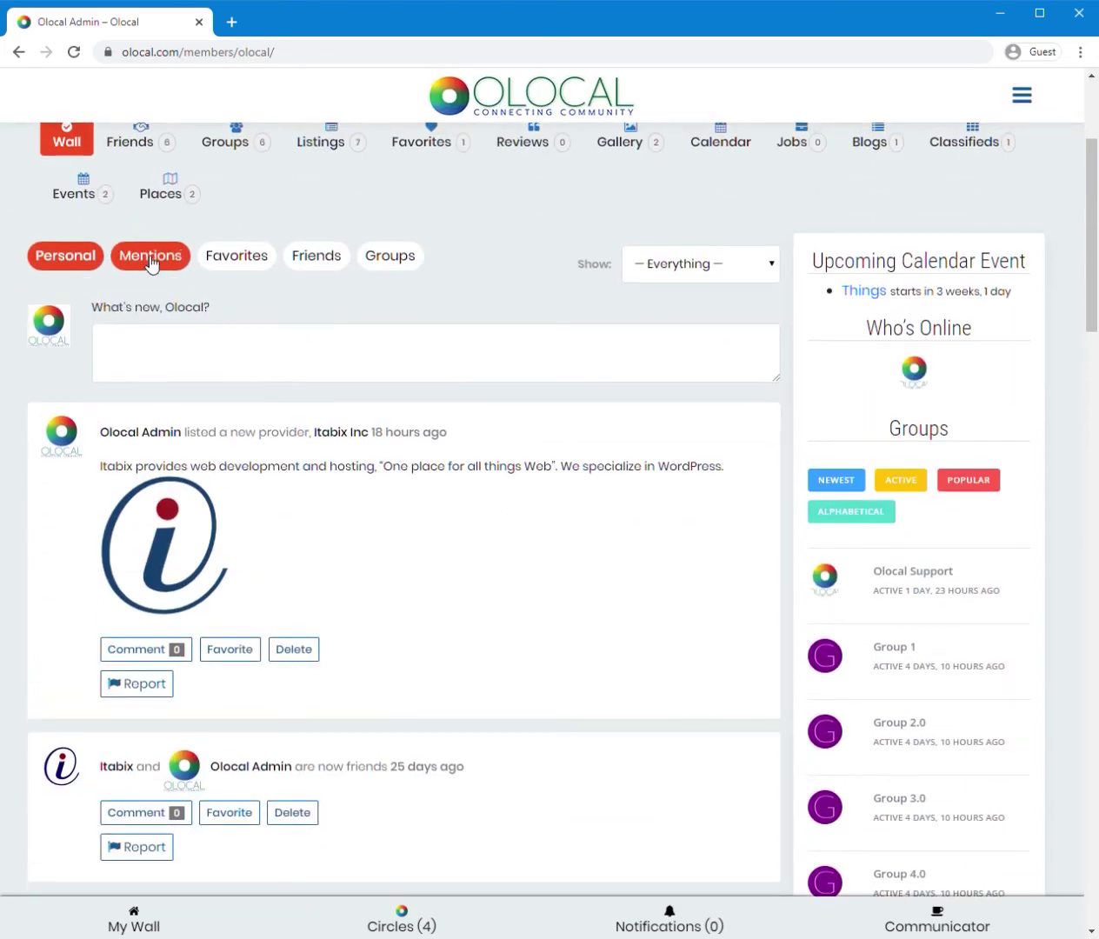
click(245, 258)
click(130, 257)
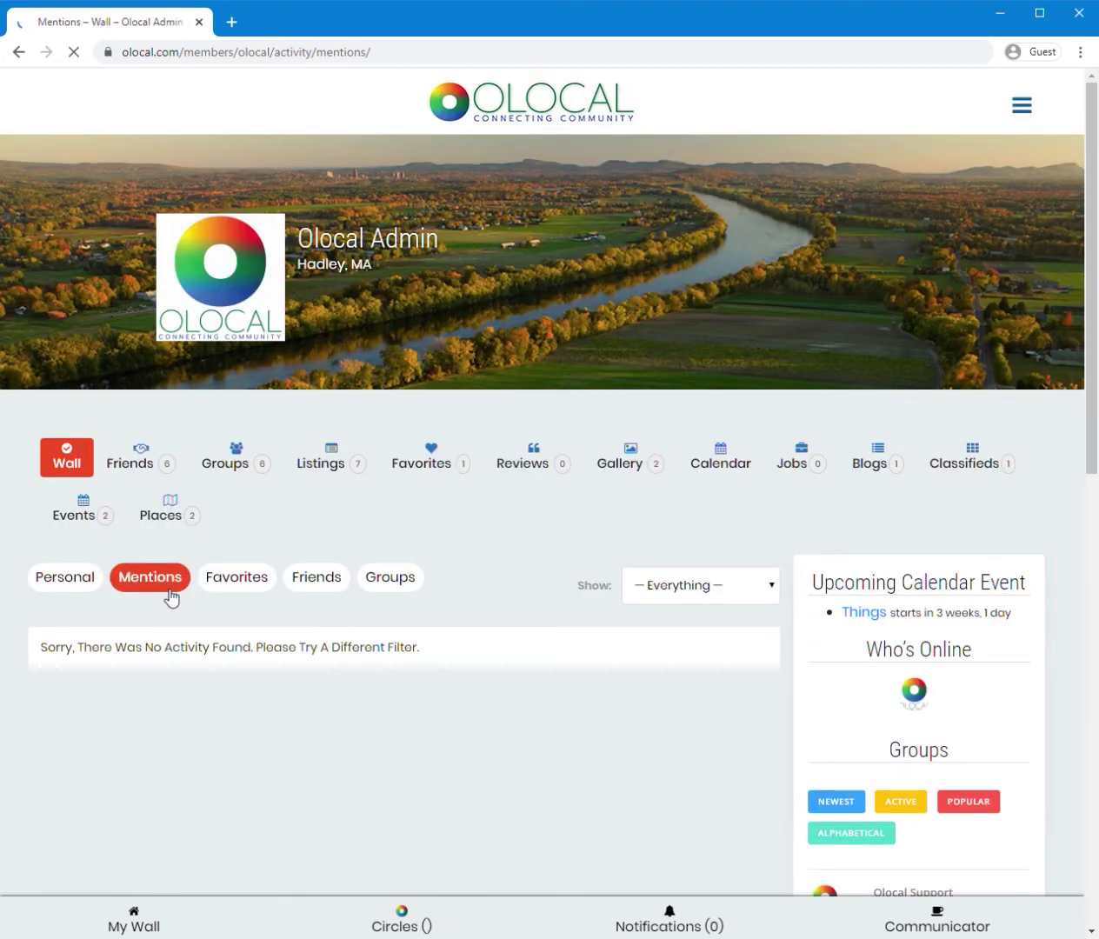
click(247, 584)
click(339, 578)
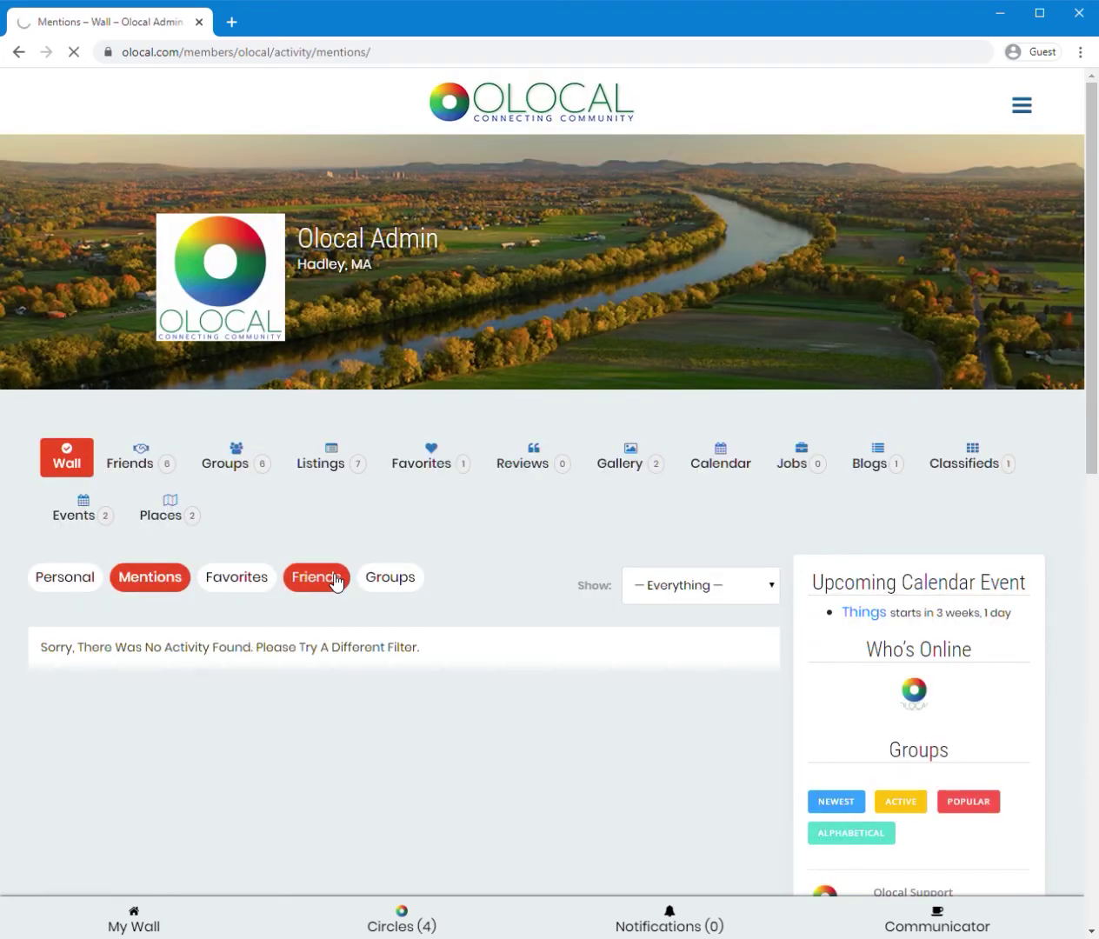
click(332, 581)
click(387, 581)
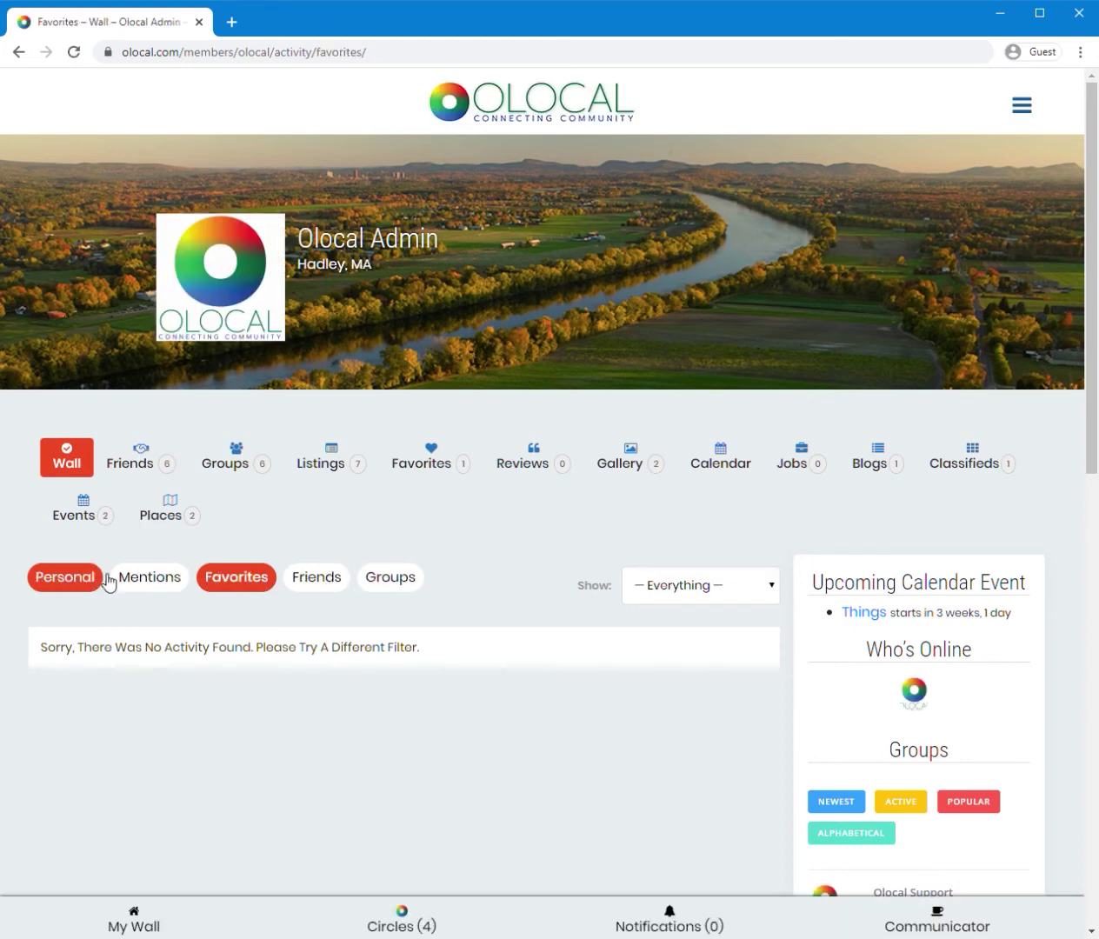
click(69, 582)
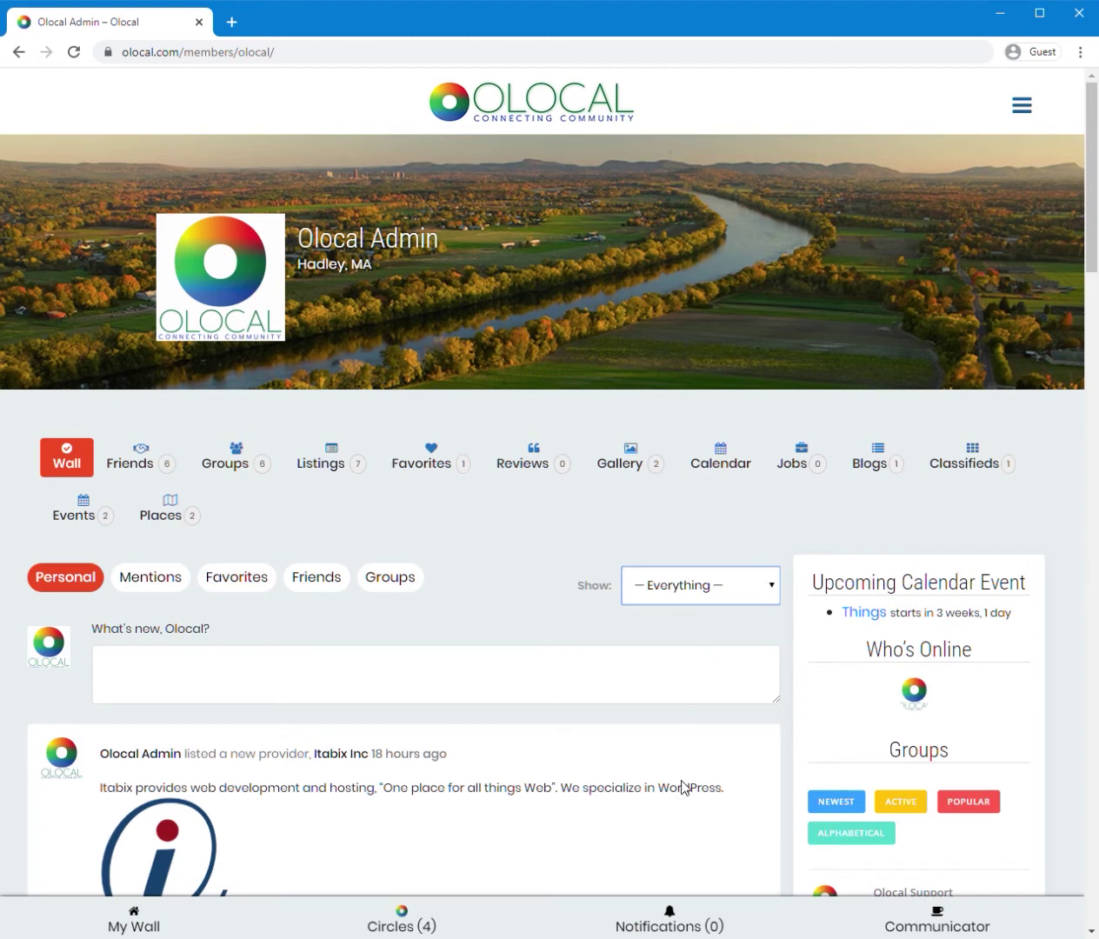
click(1027, 513)
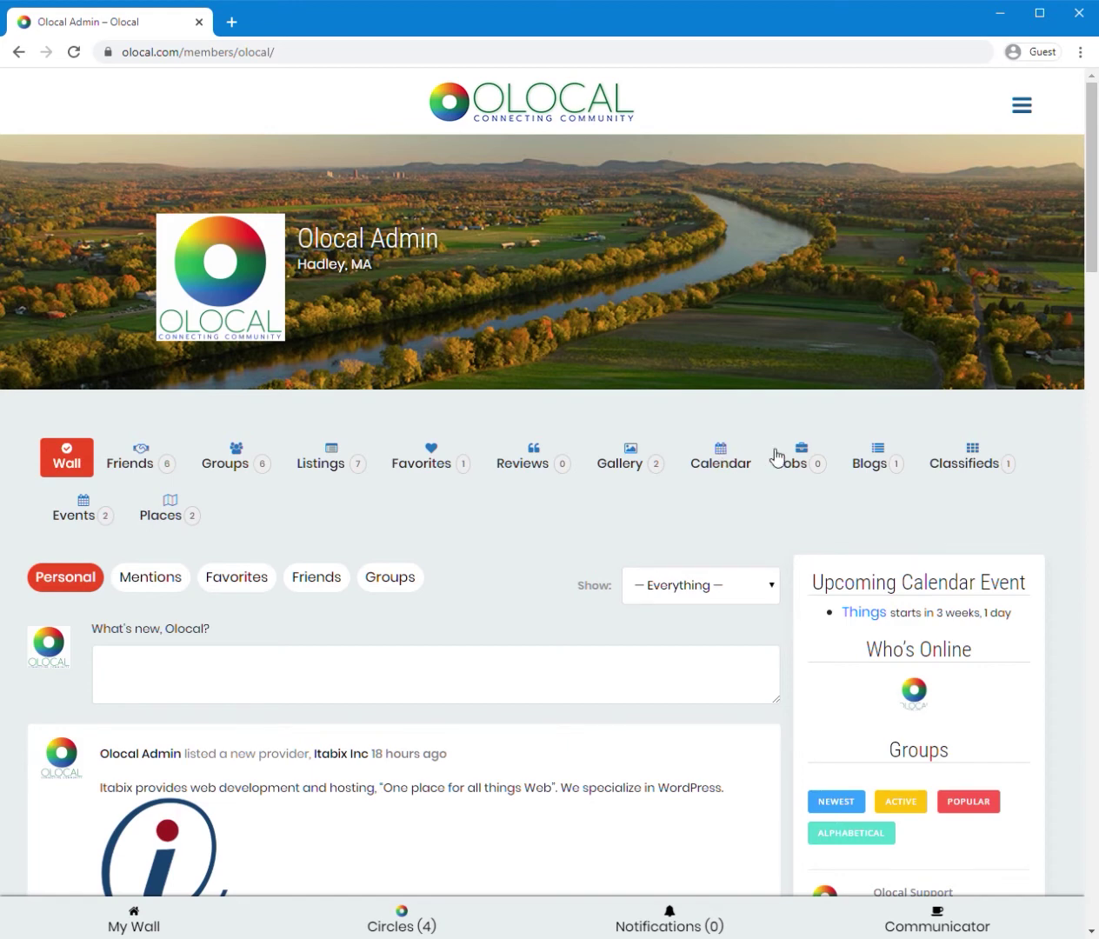
Open the upcoming calendar event "Things", read its details and attendees, and view the calendar's Attend page
click(863, 612)
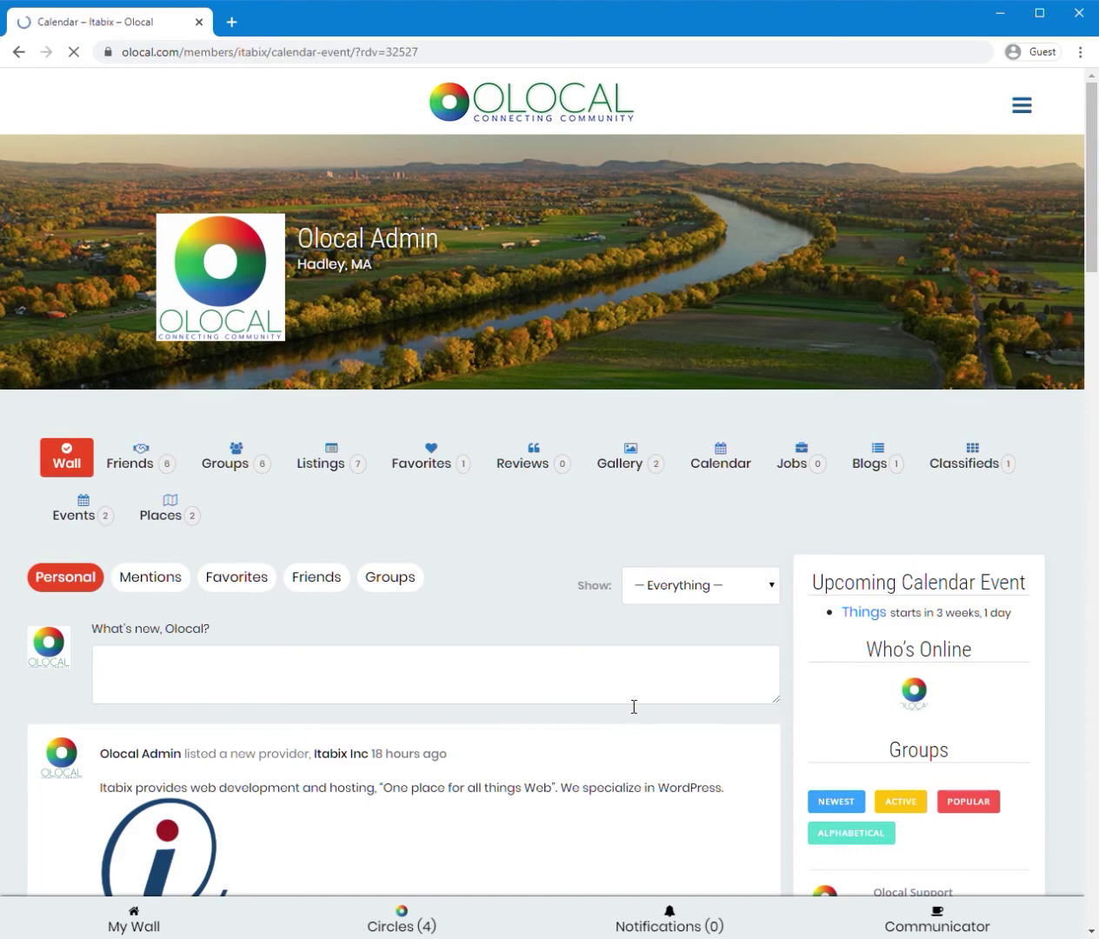
scroll(429, 678, down, 5)
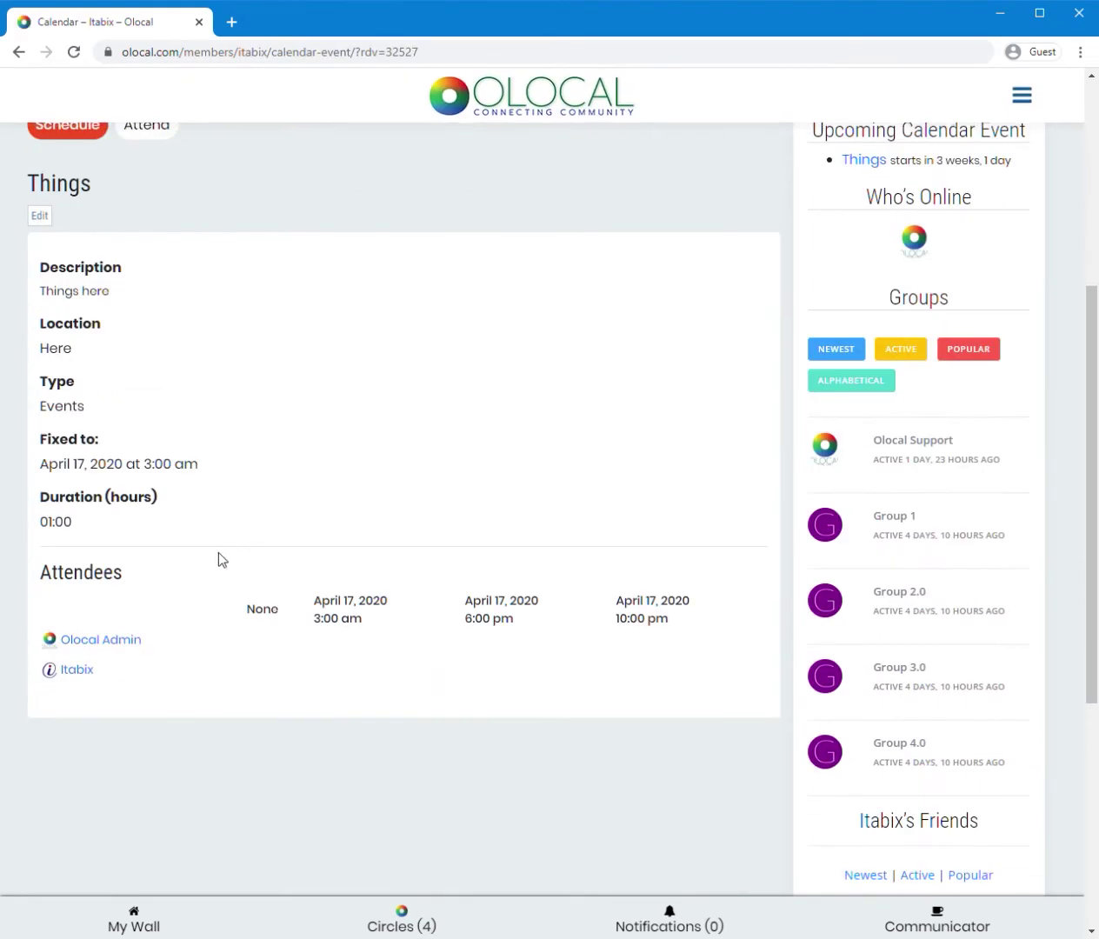
scroll(139, 400, up, 1)
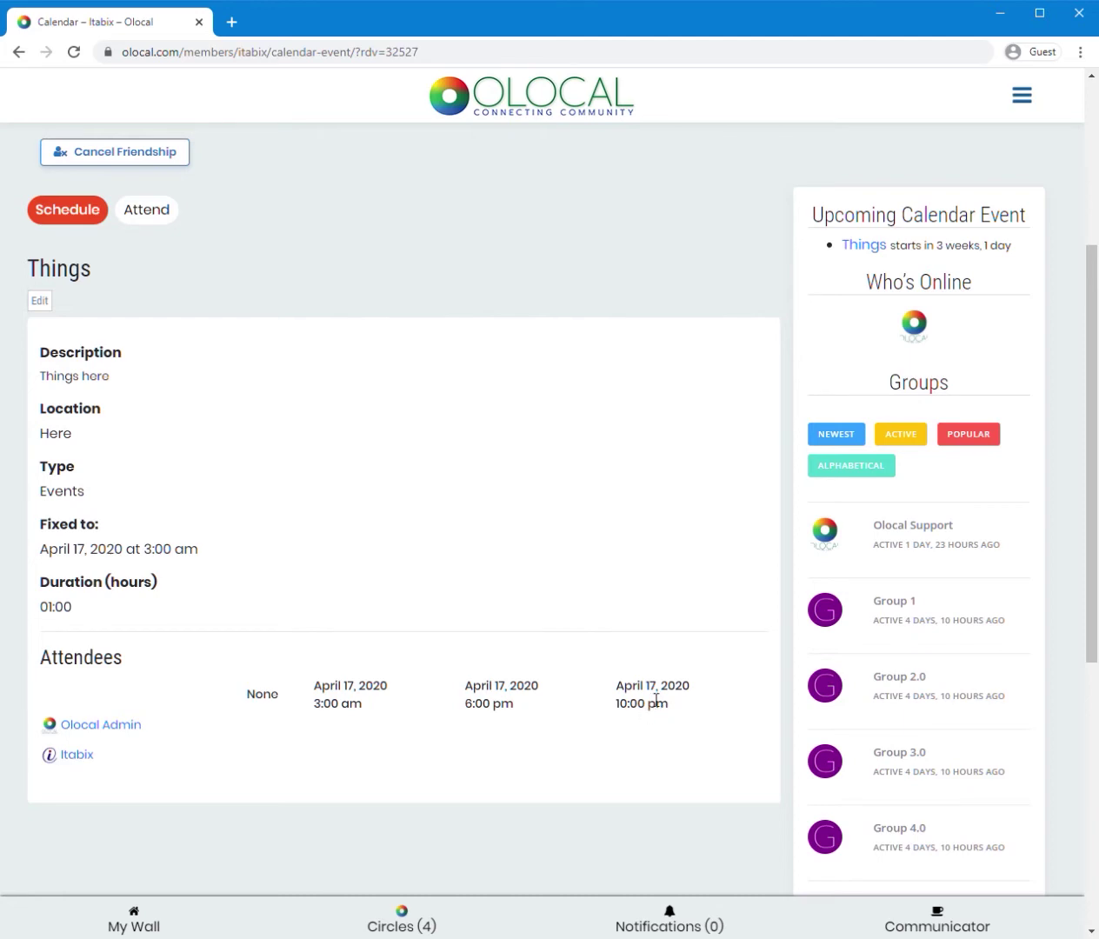
scroll(306, 554, up, 3)
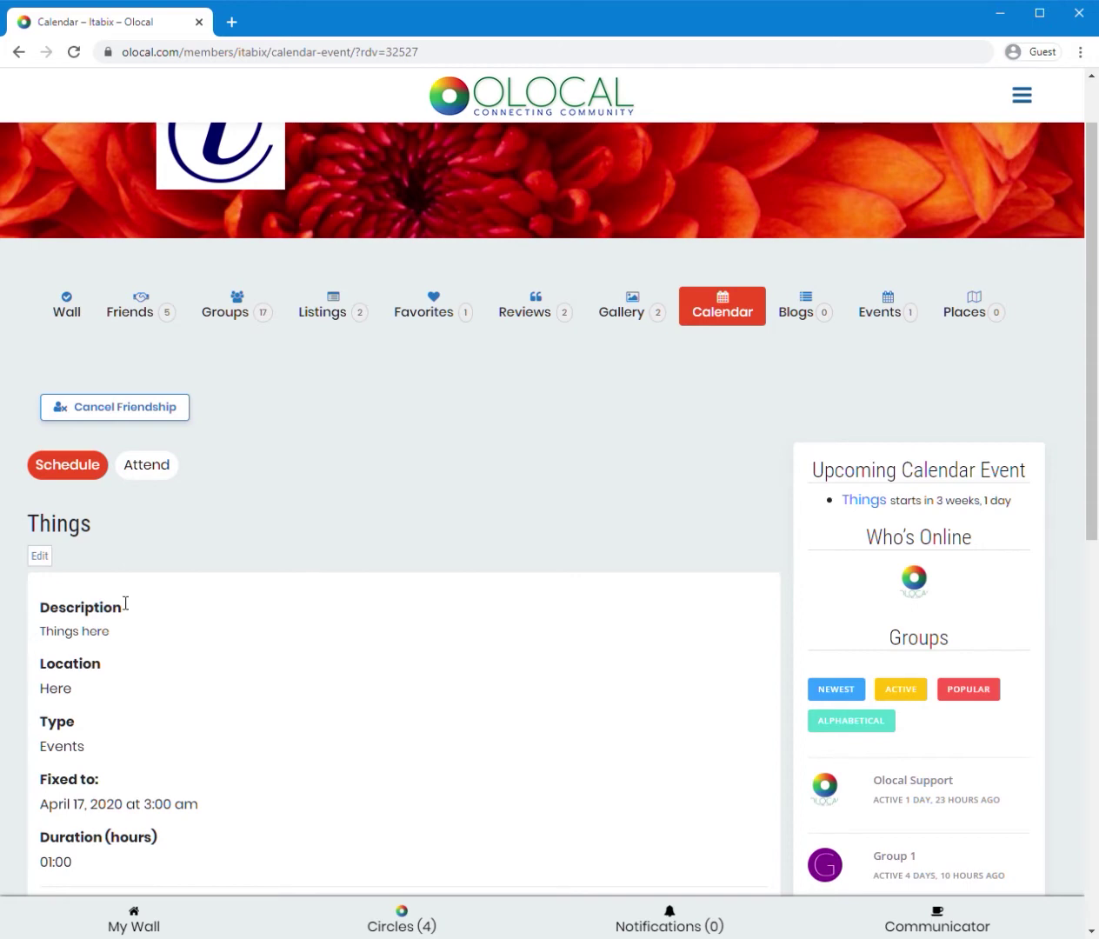
click(161, 477)
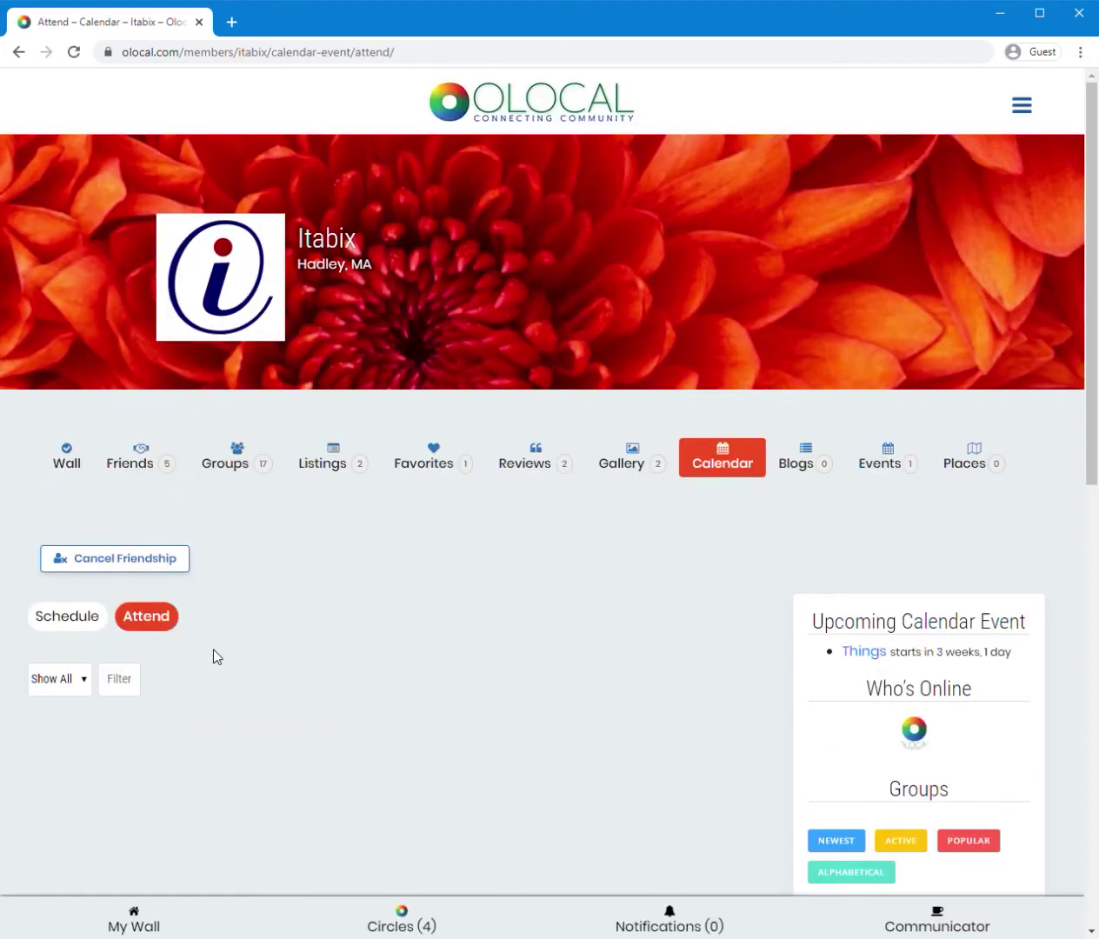
Open the Olocal Admin account's Profile page and review its Member Info and Address Info
click(1026, 106)
click(1067, 669)
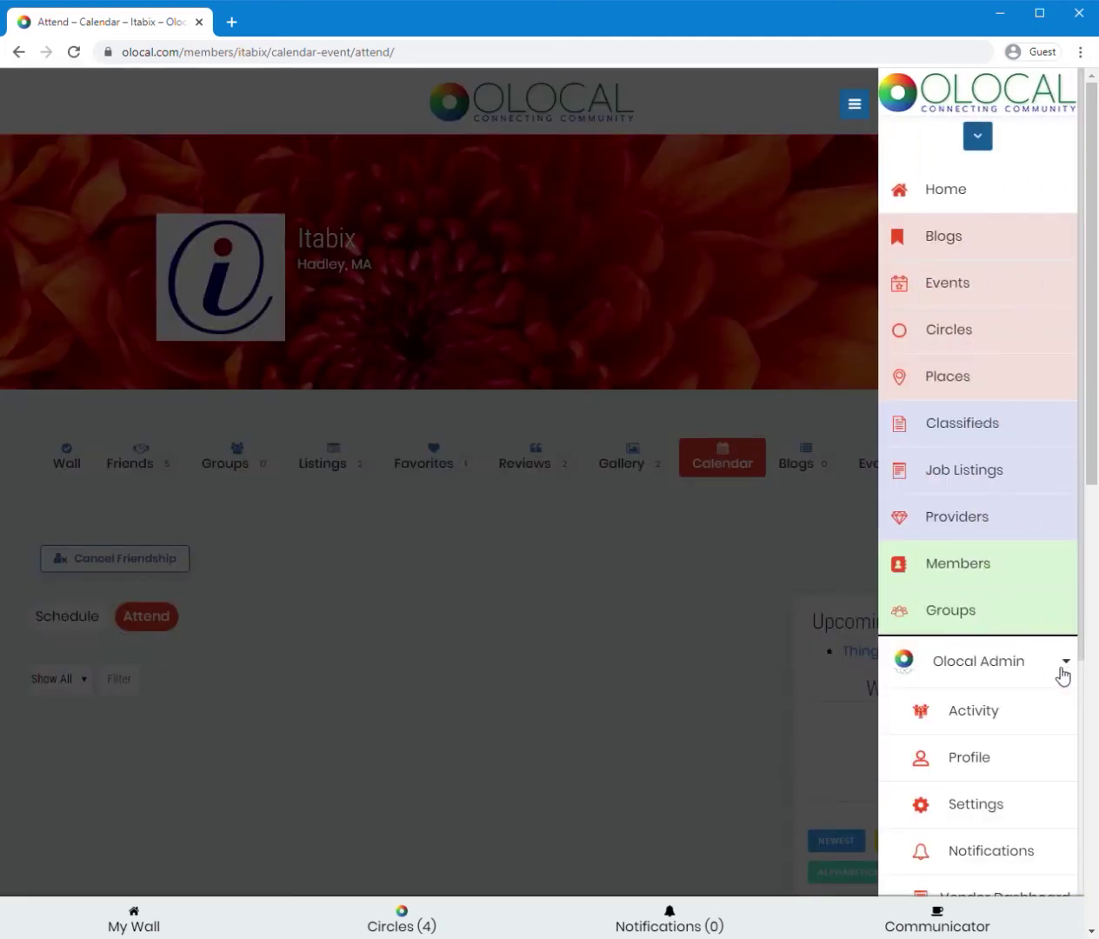
click(940, 765)
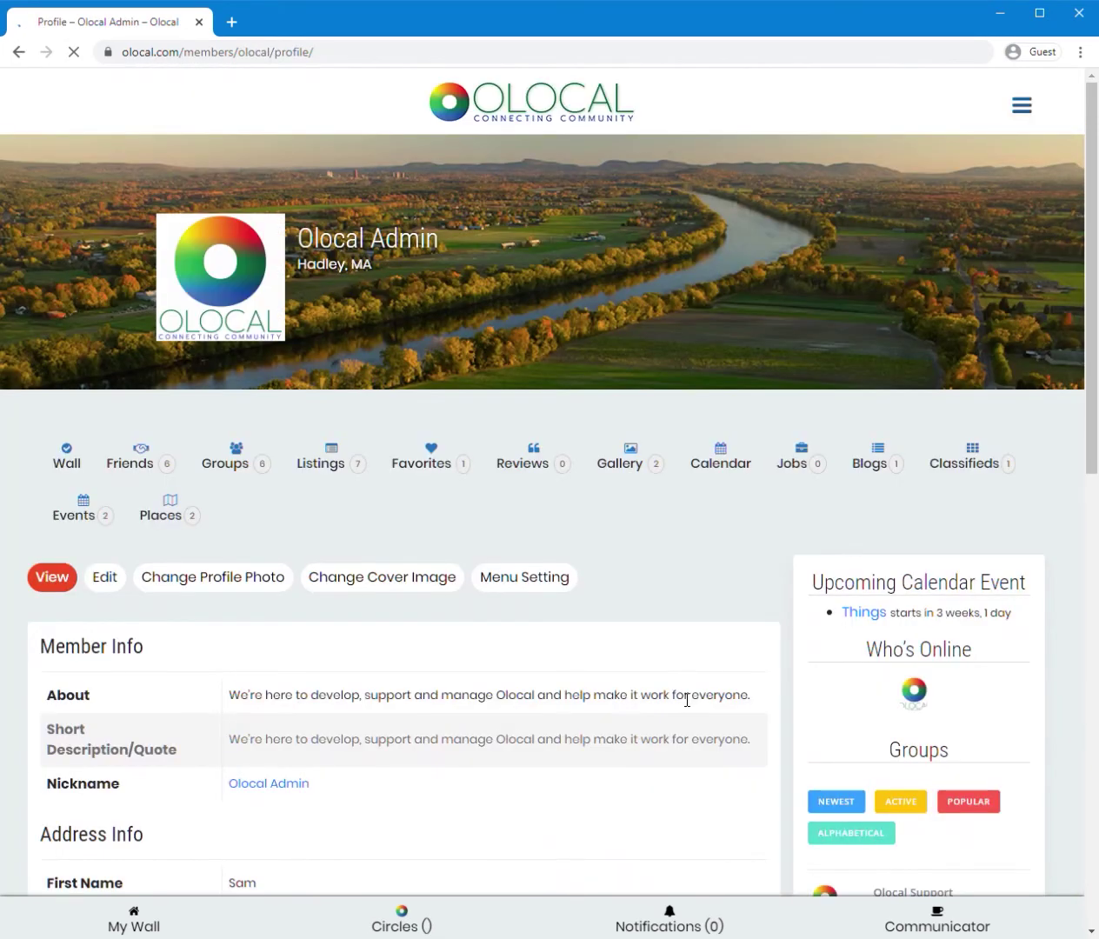
scroll(447, 695, down, 3)
scroll(445, 715, down, 1)
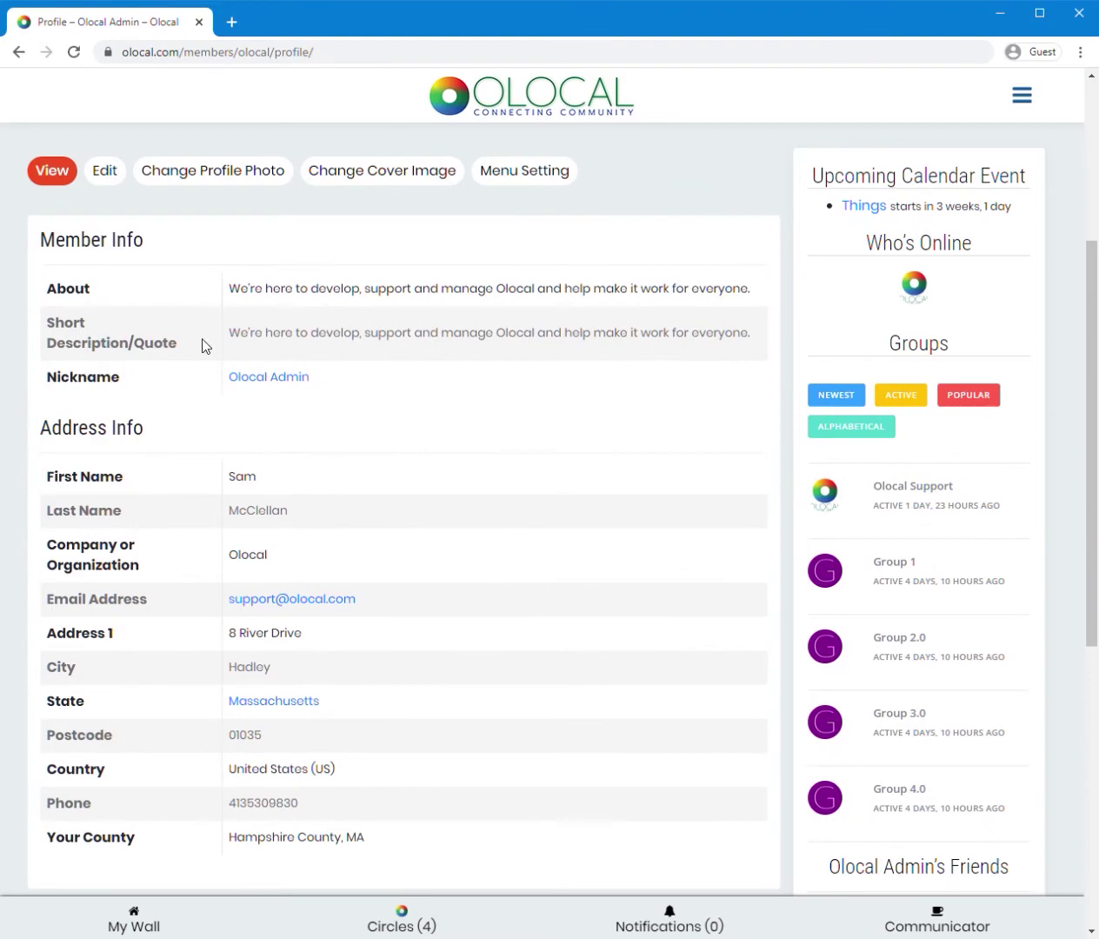
scroll(413, 521, down, 3)
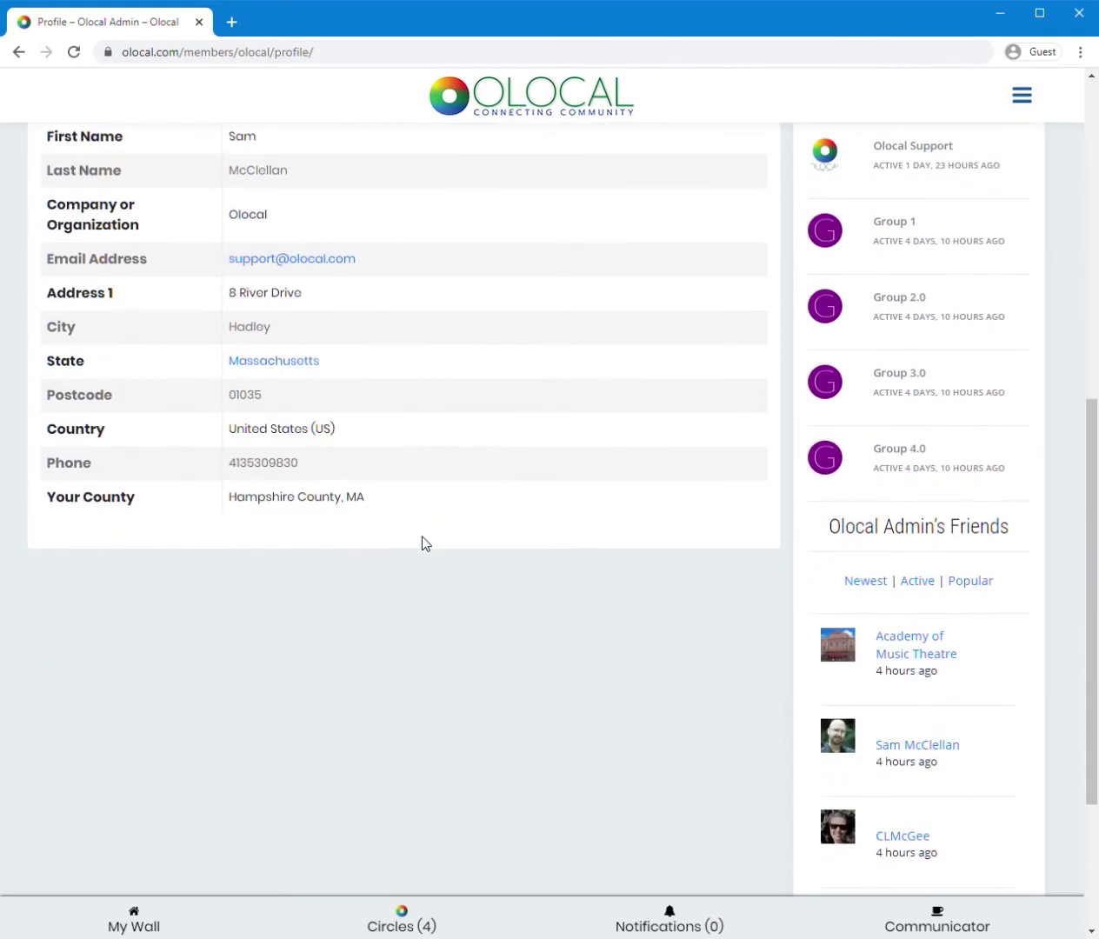
scroll(409, 521, up, 5)
scroll(640, 569, down, 3)
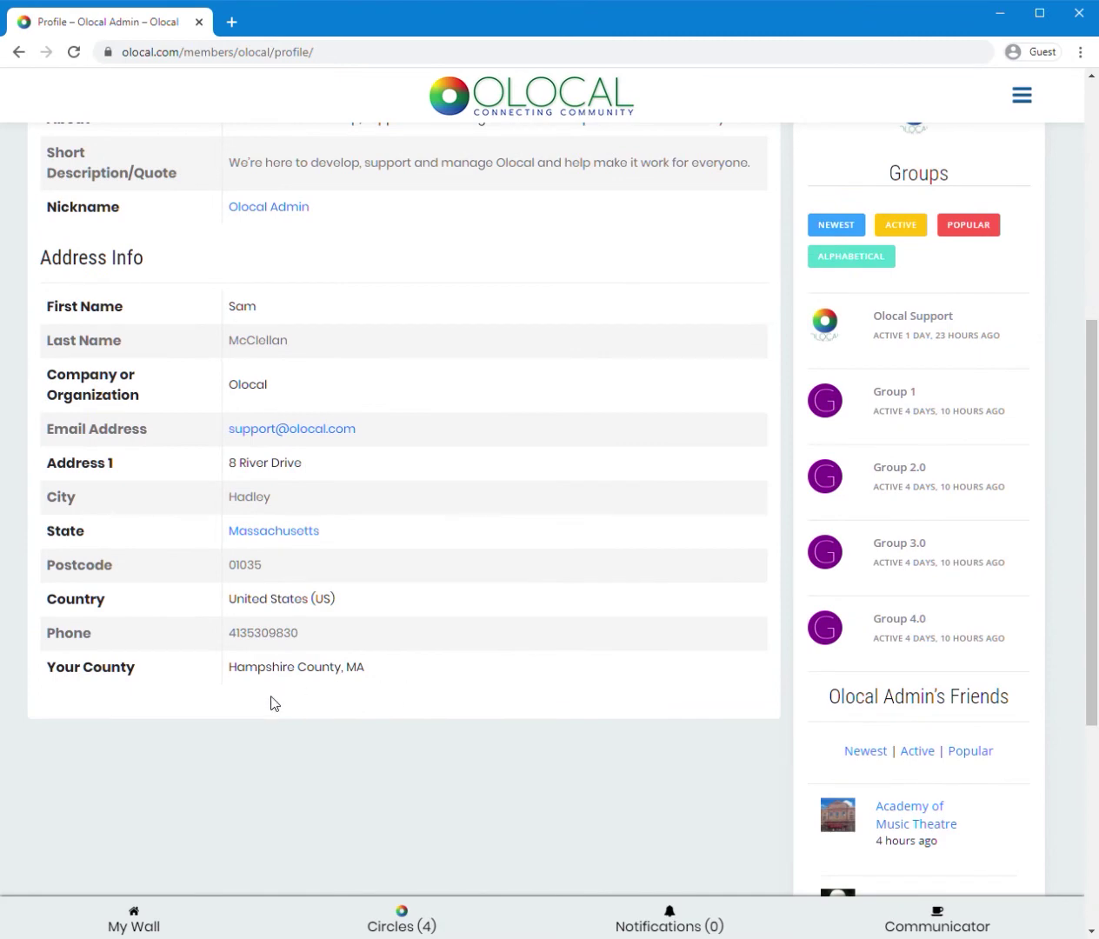
scroll(463, 677, up, 3)
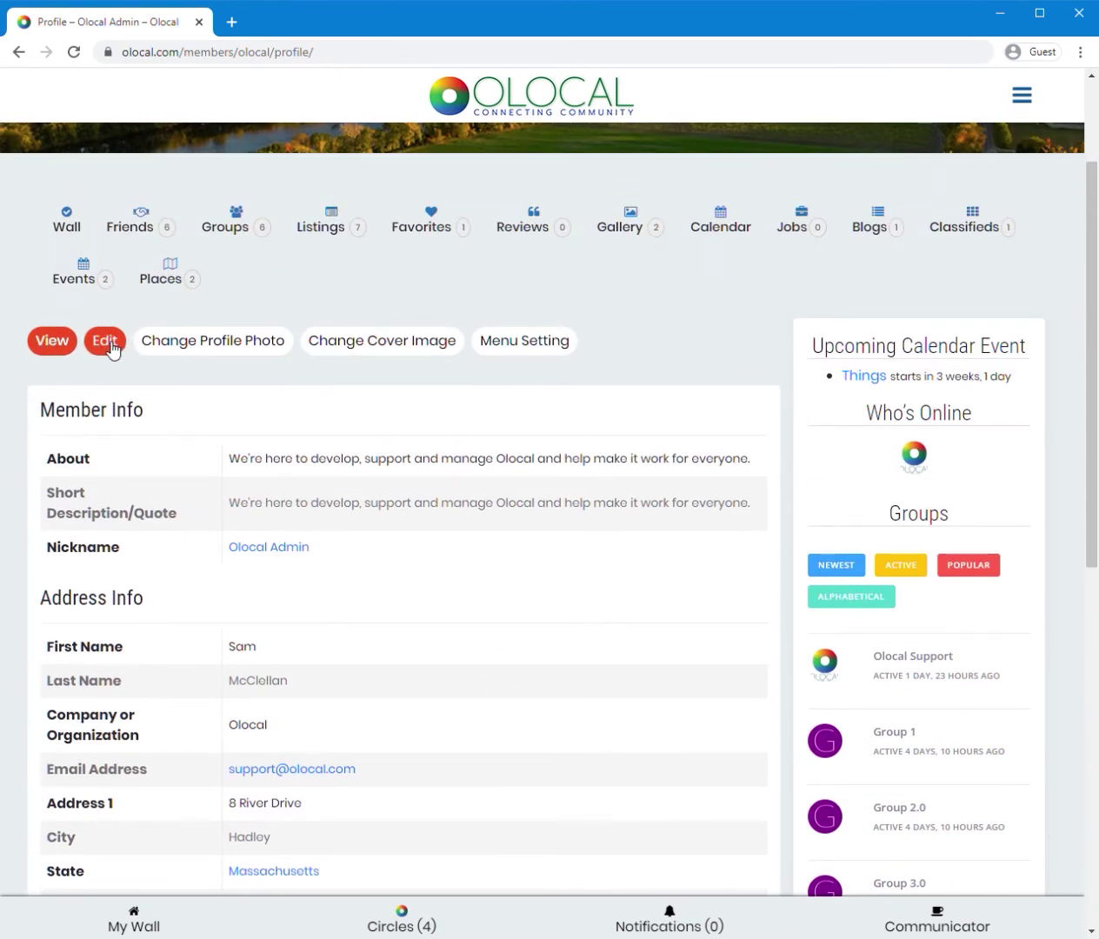
scroll(395, 565, up, 3)
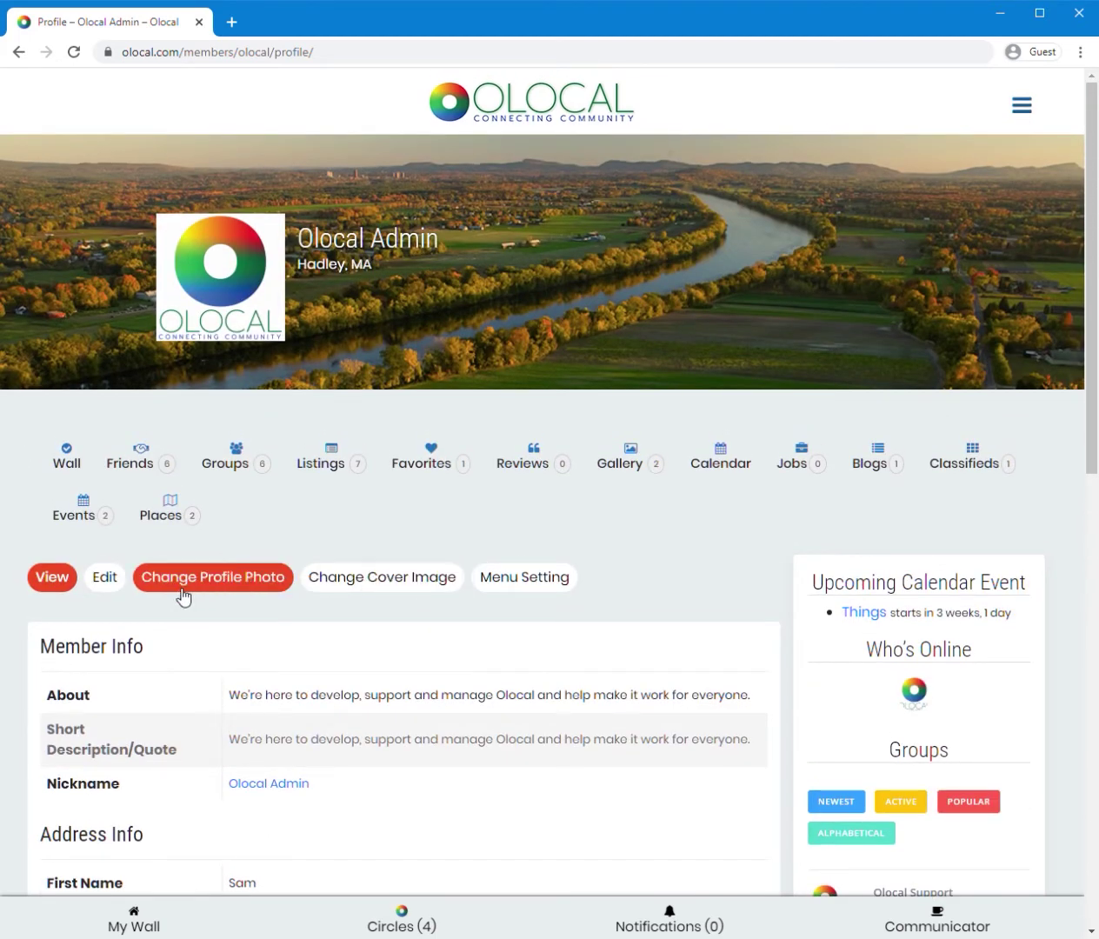
Open the profile for editing and look through the Member Info fields and their visibility settings
click(105, 579)
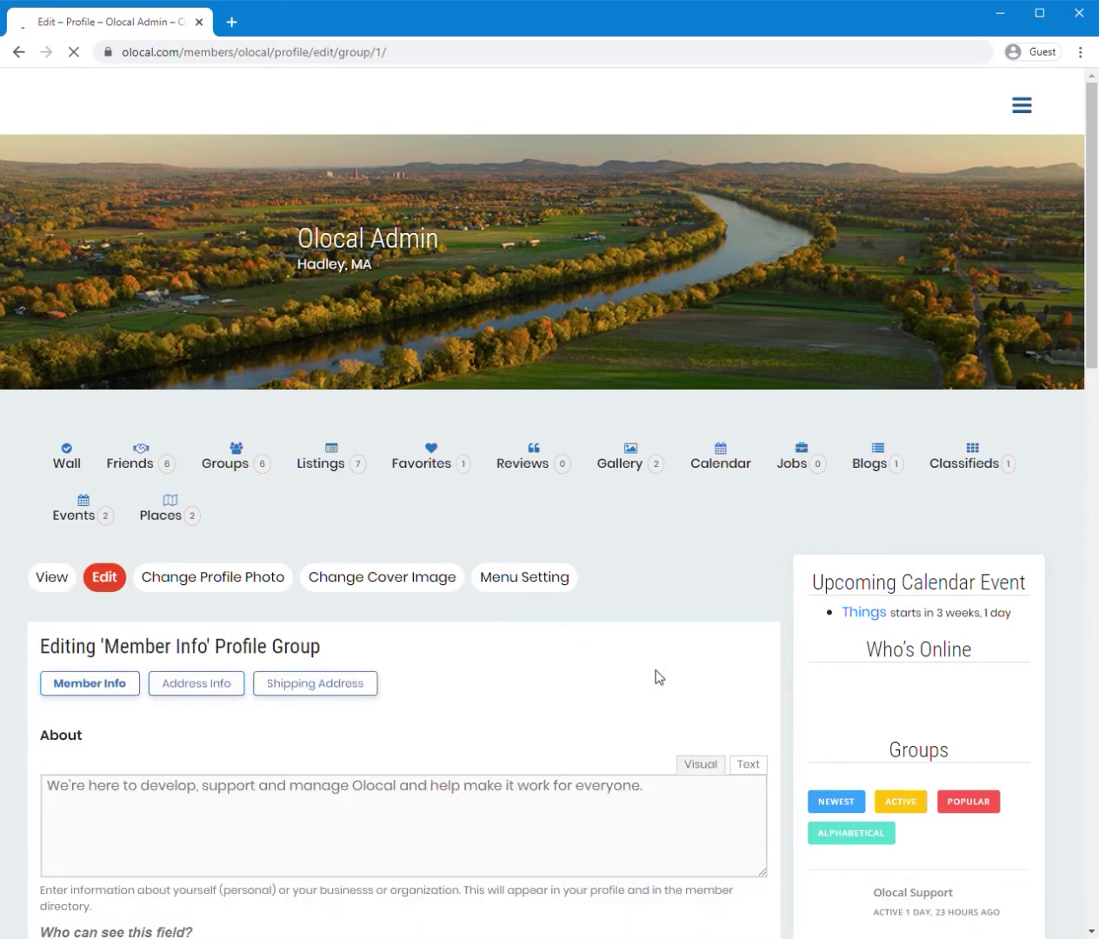
scroll(632, 659, down, 4)
scroll(622, 674, down, 8)
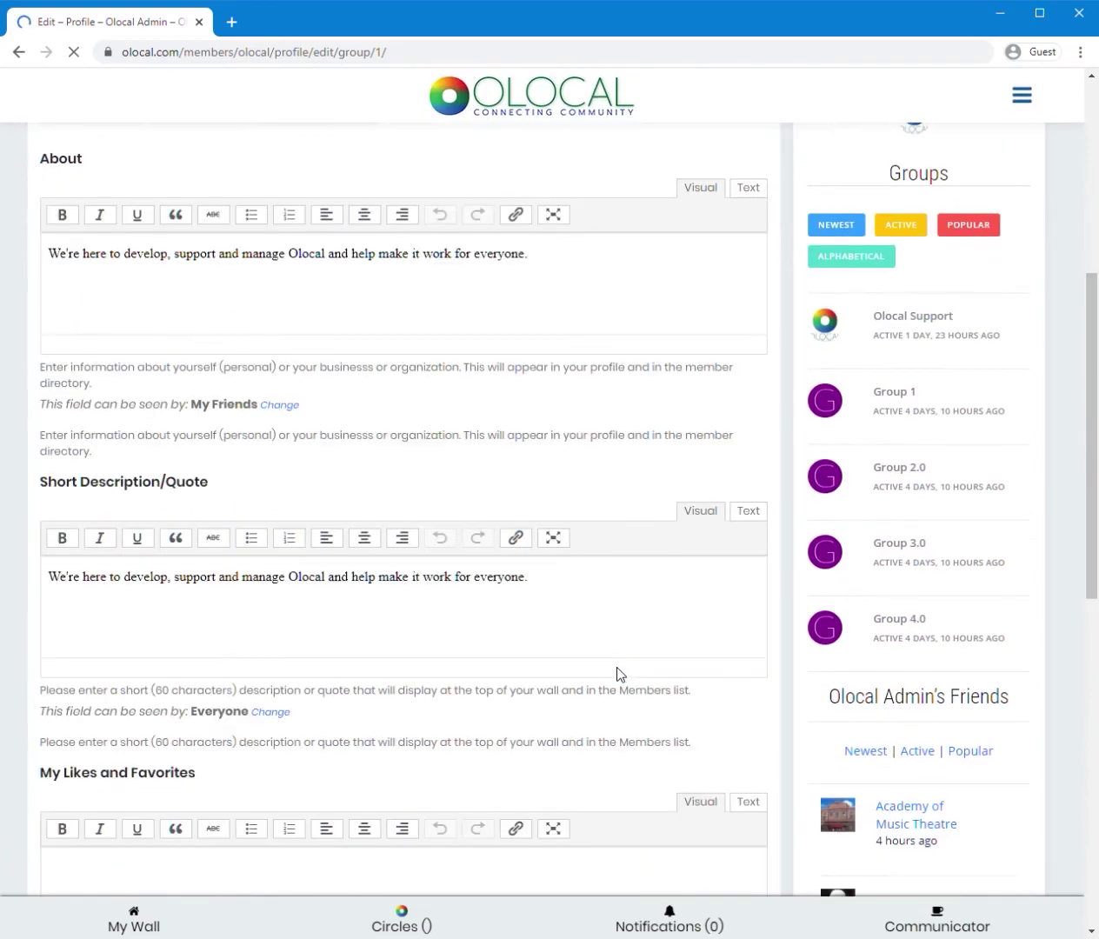
scroll(621, 682, down, 4)
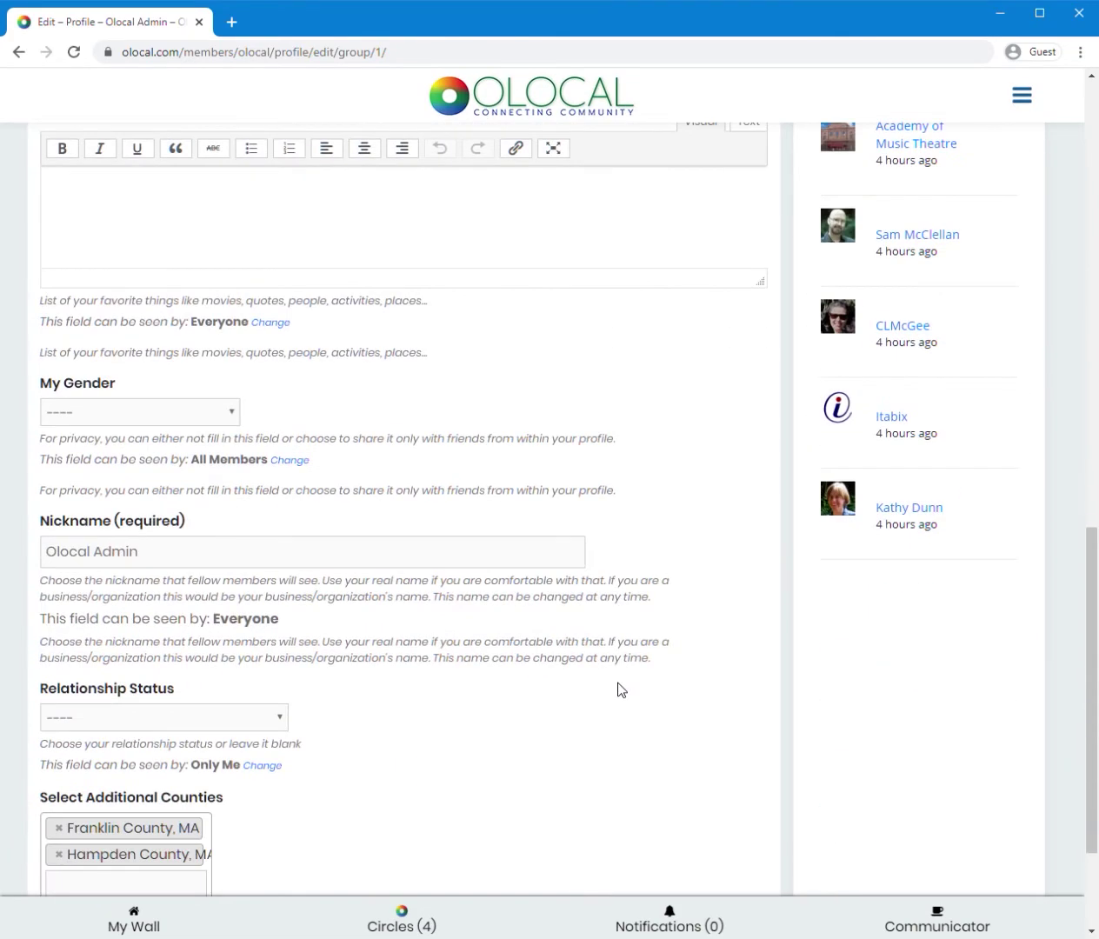
scroll(620, 689, up, 3)
scroll(618, 689, down, 4)
scroll(591, 688, down, 1)
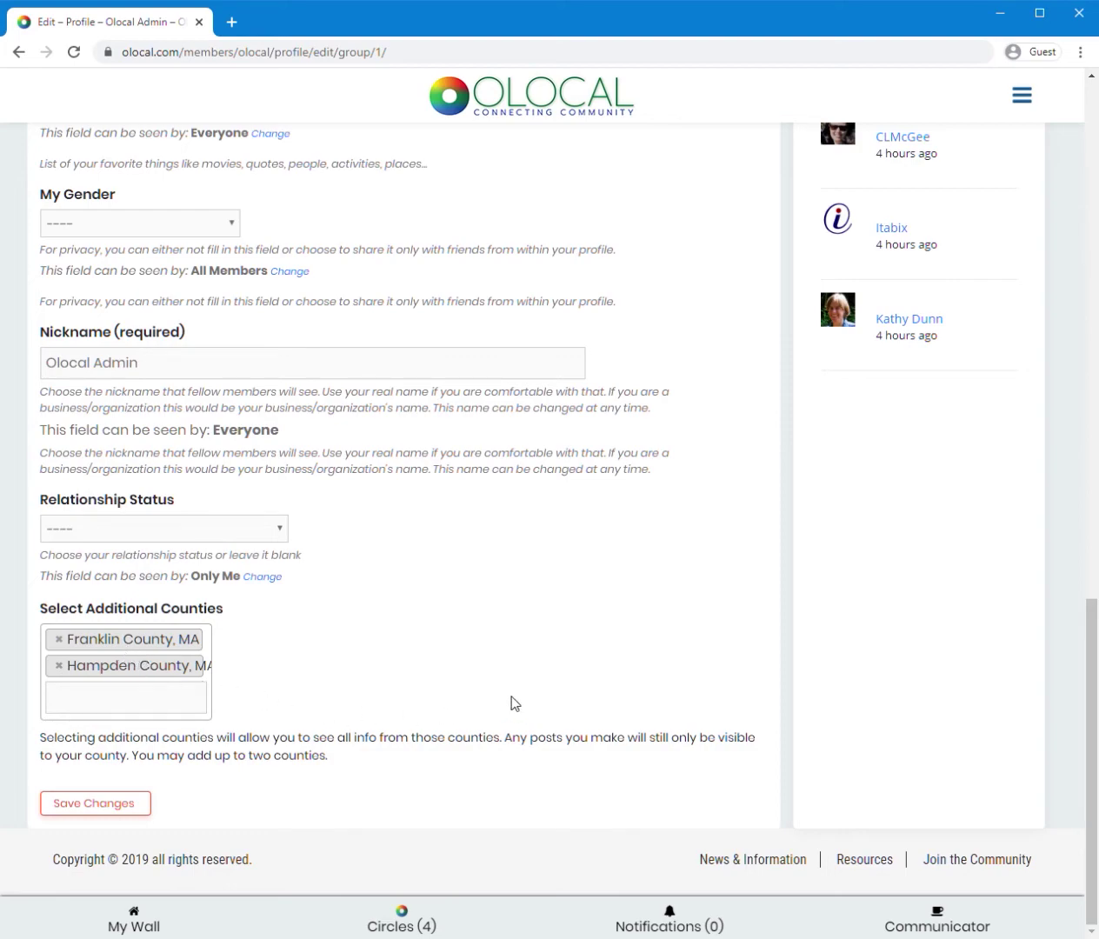
scroll(511, 703, up, 15)
scroll(521, 687, up, 2)
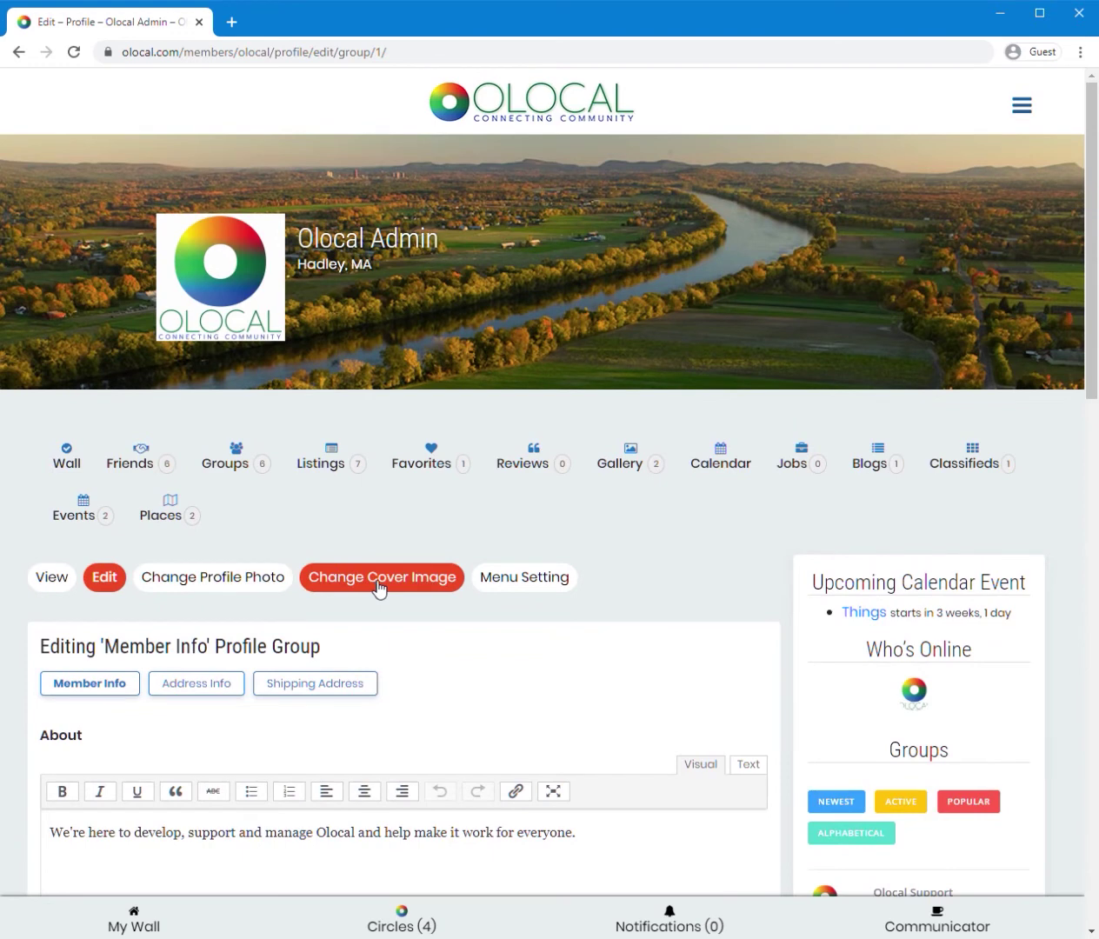
Open the profile's Menu Setting page and reorder the Calendar entry below Friends, checking its visibility choices
click(513, 588)
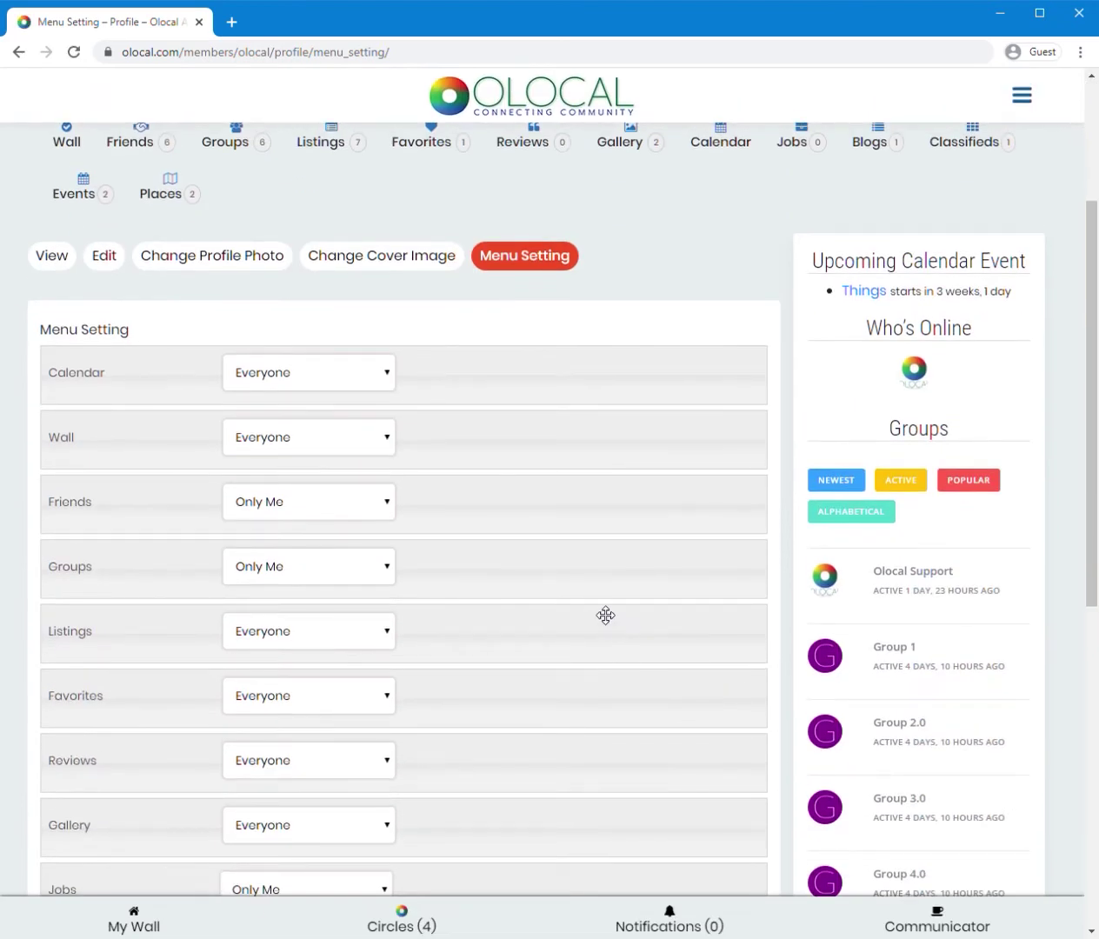
scroll(485, 257, up, 1)
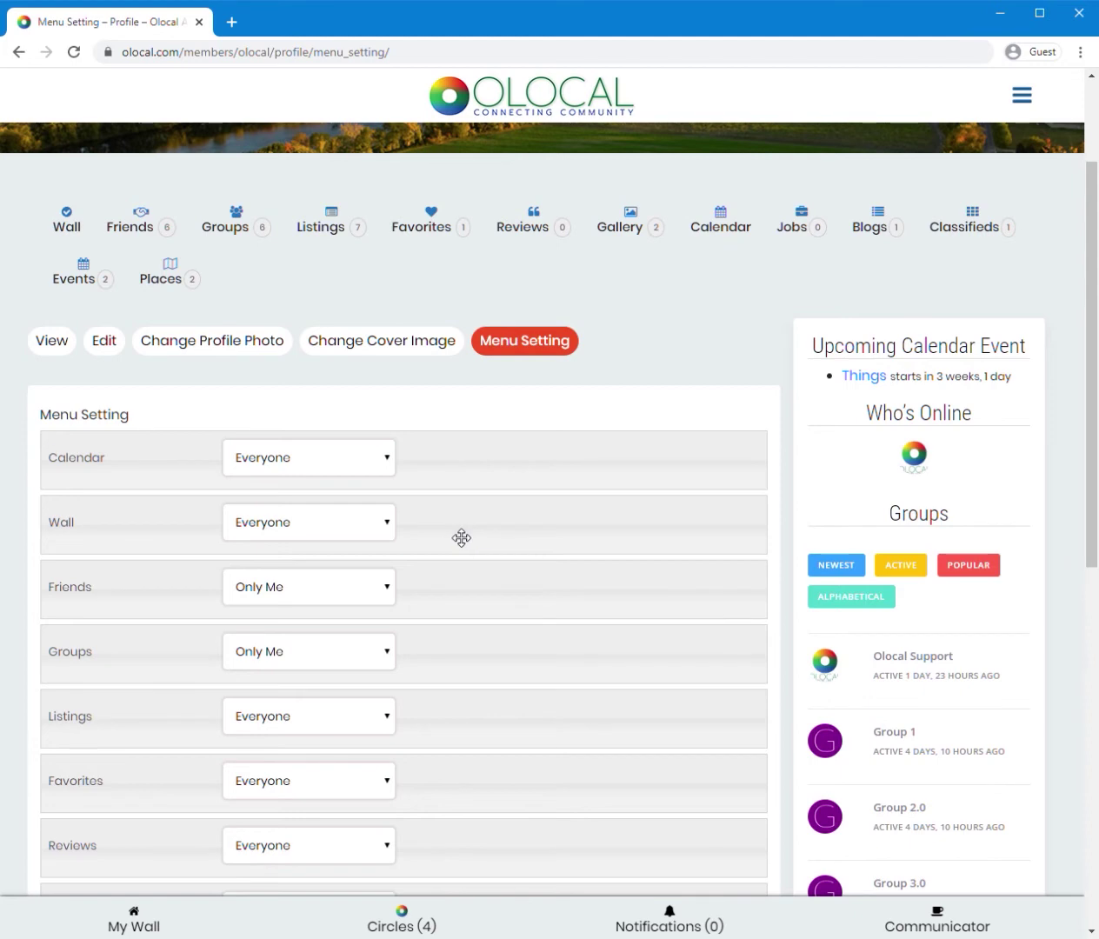
scroll(444, 545, down, 2)
drag(509, 305, 499, 446)
click(388, 423)
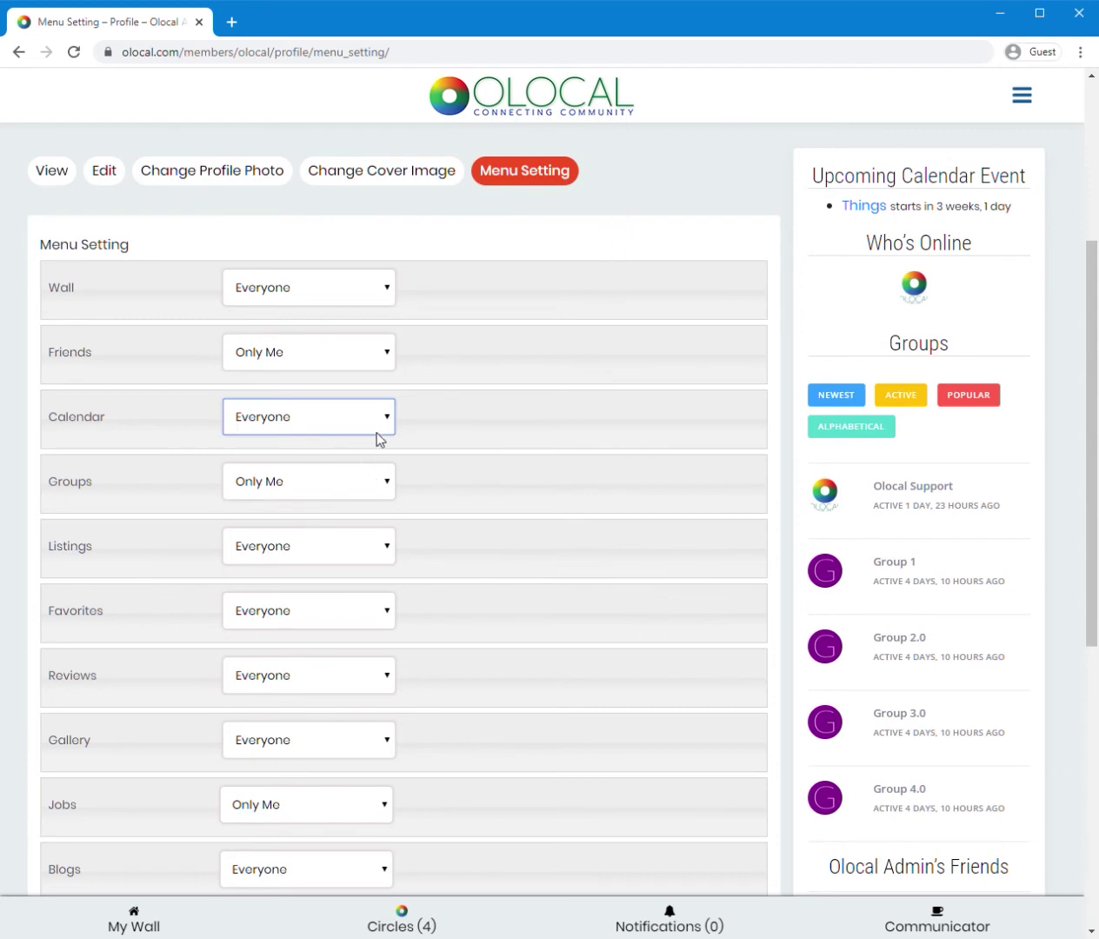
scroll(545, 437, up, 2)
scroll(545, 438, up, 3)
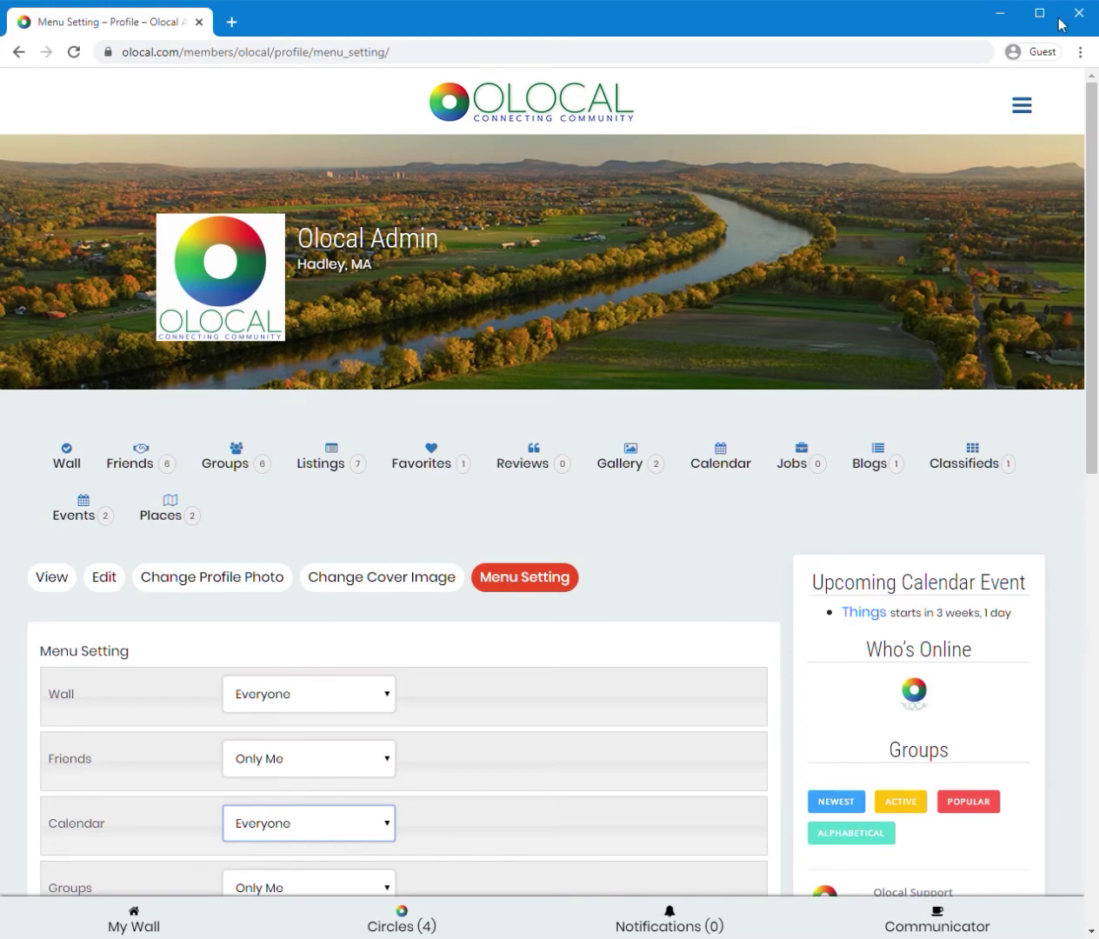
Open the Olocal Admin account's Settings and review the General and Email notification options
click(1024, 108)
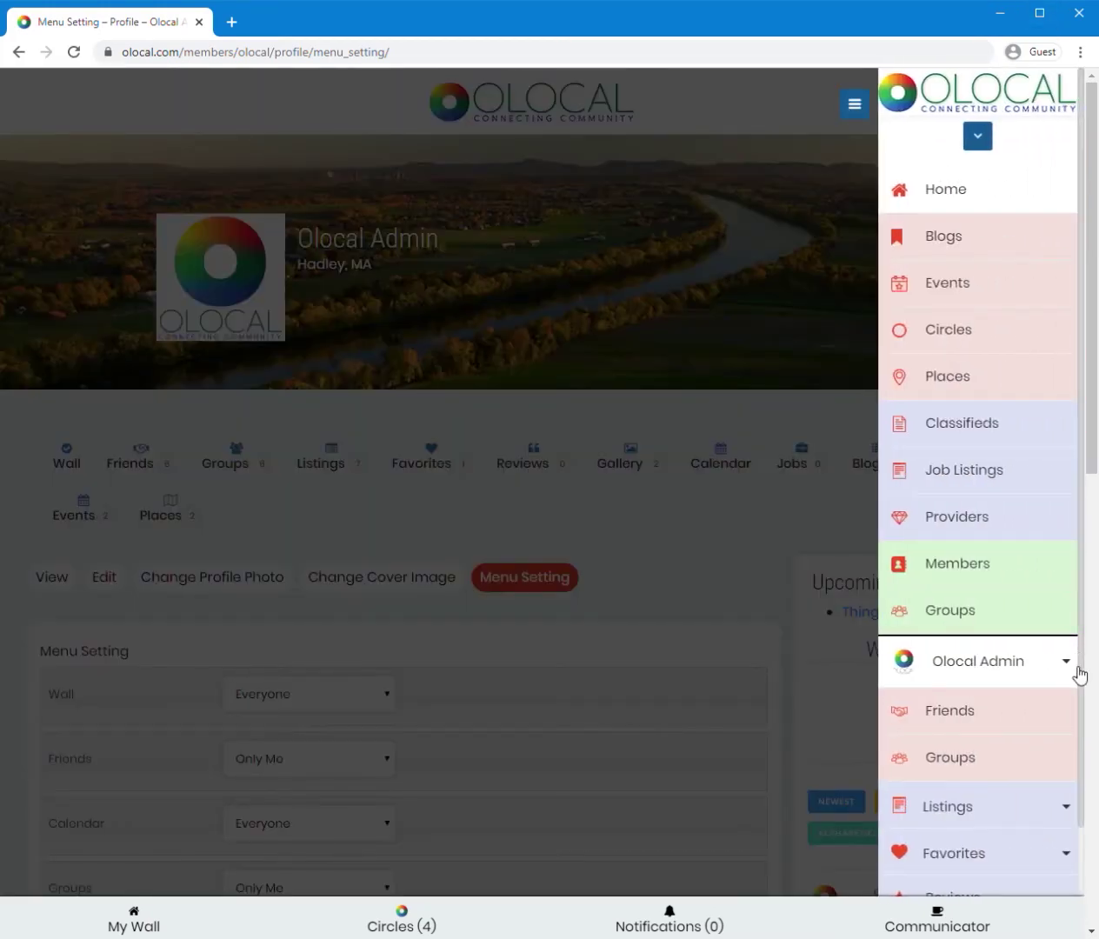
click(1064, 665)
scroll(1034, 643, down, 4)
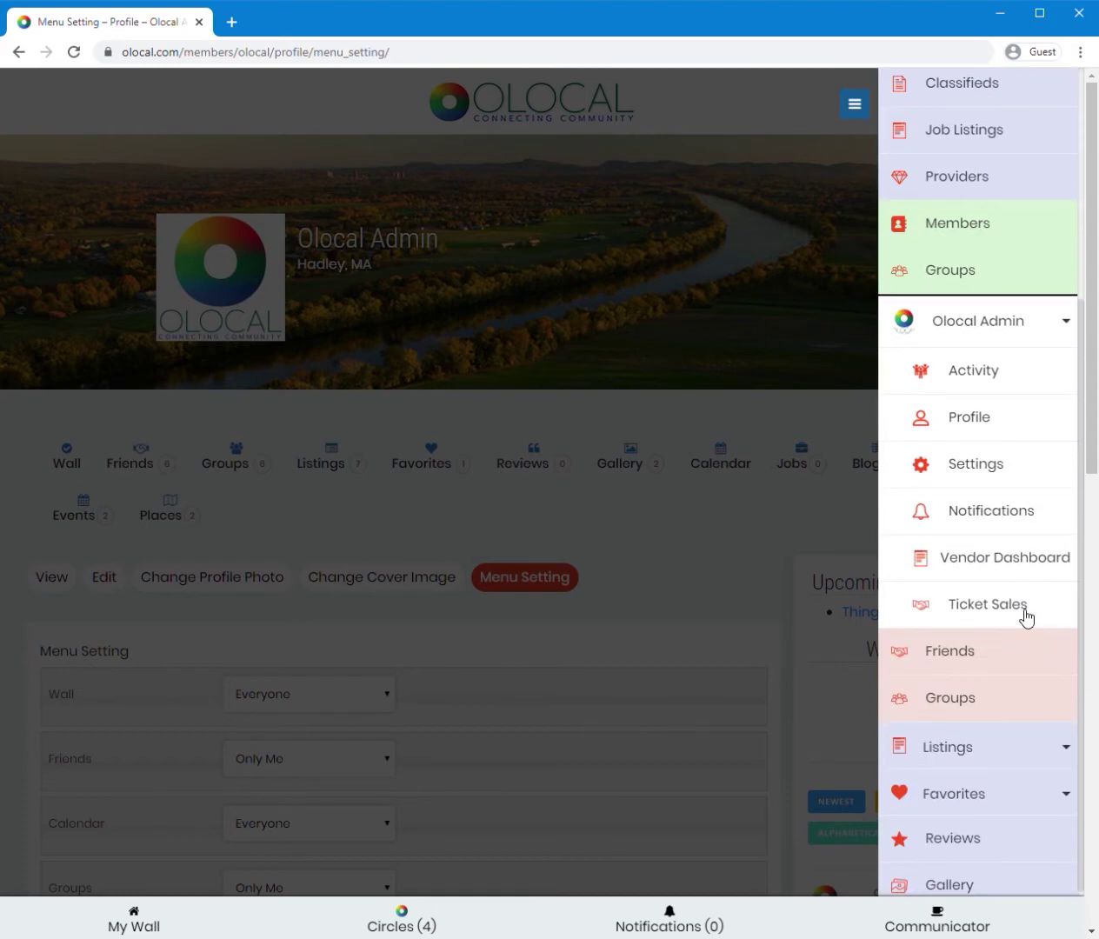
click(958, 459)
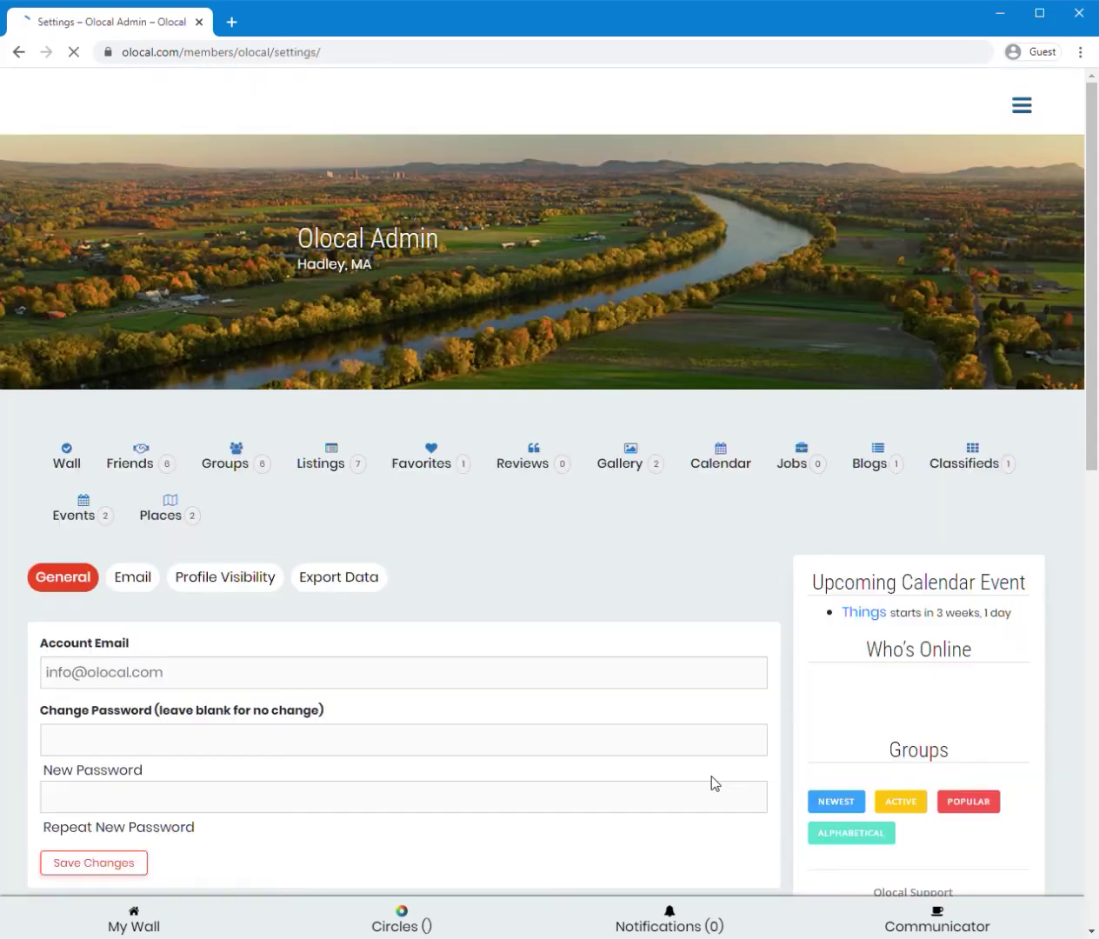
scroll(565, 721, down, 3)
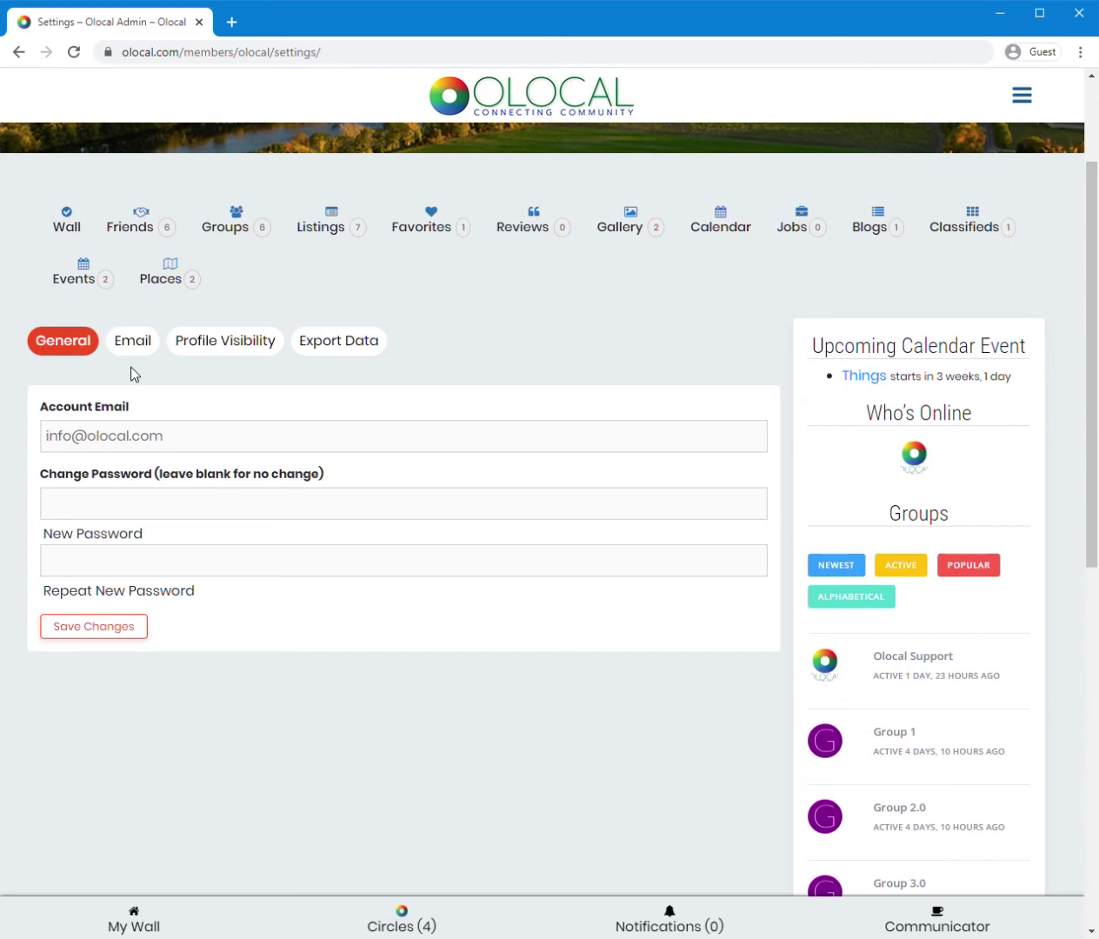
click(135, 342)
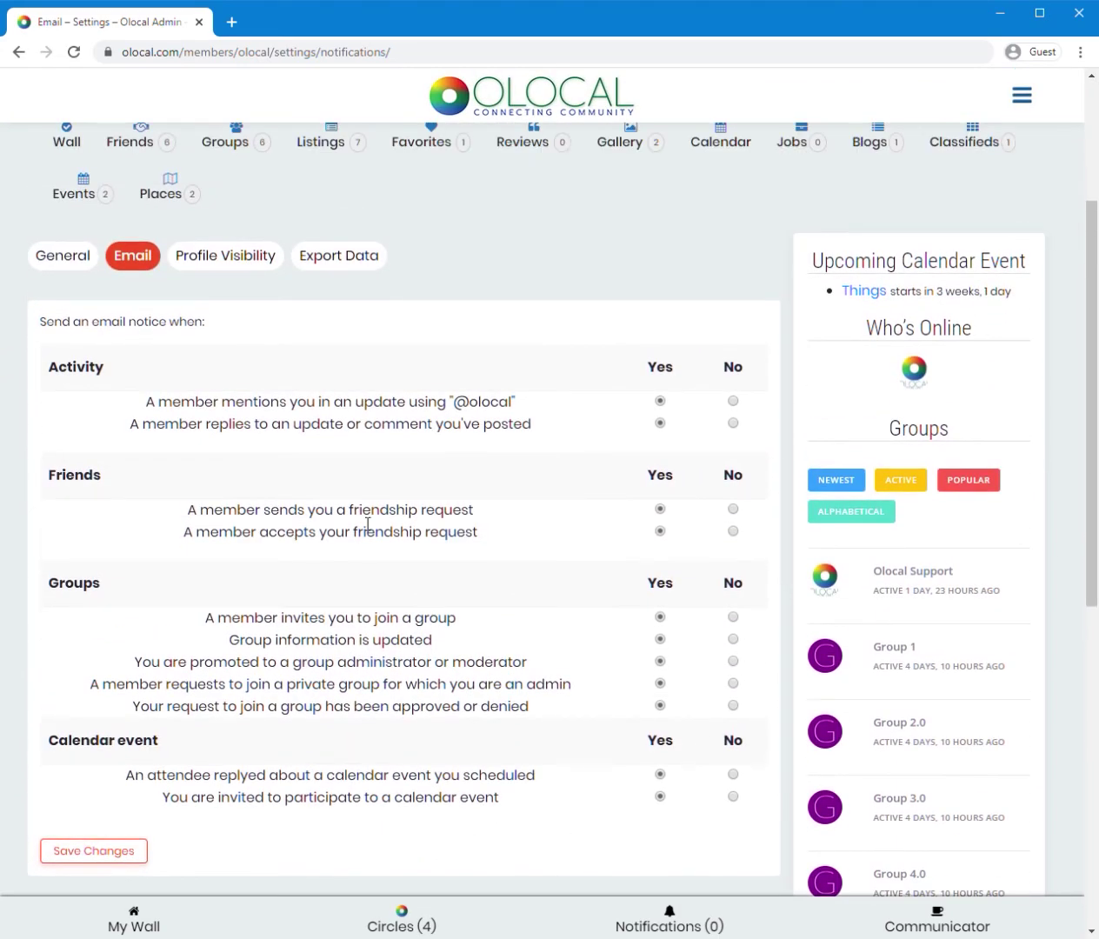
View the Profile Visibility settings for the Member Info and Address Info fields
click(250, 260)
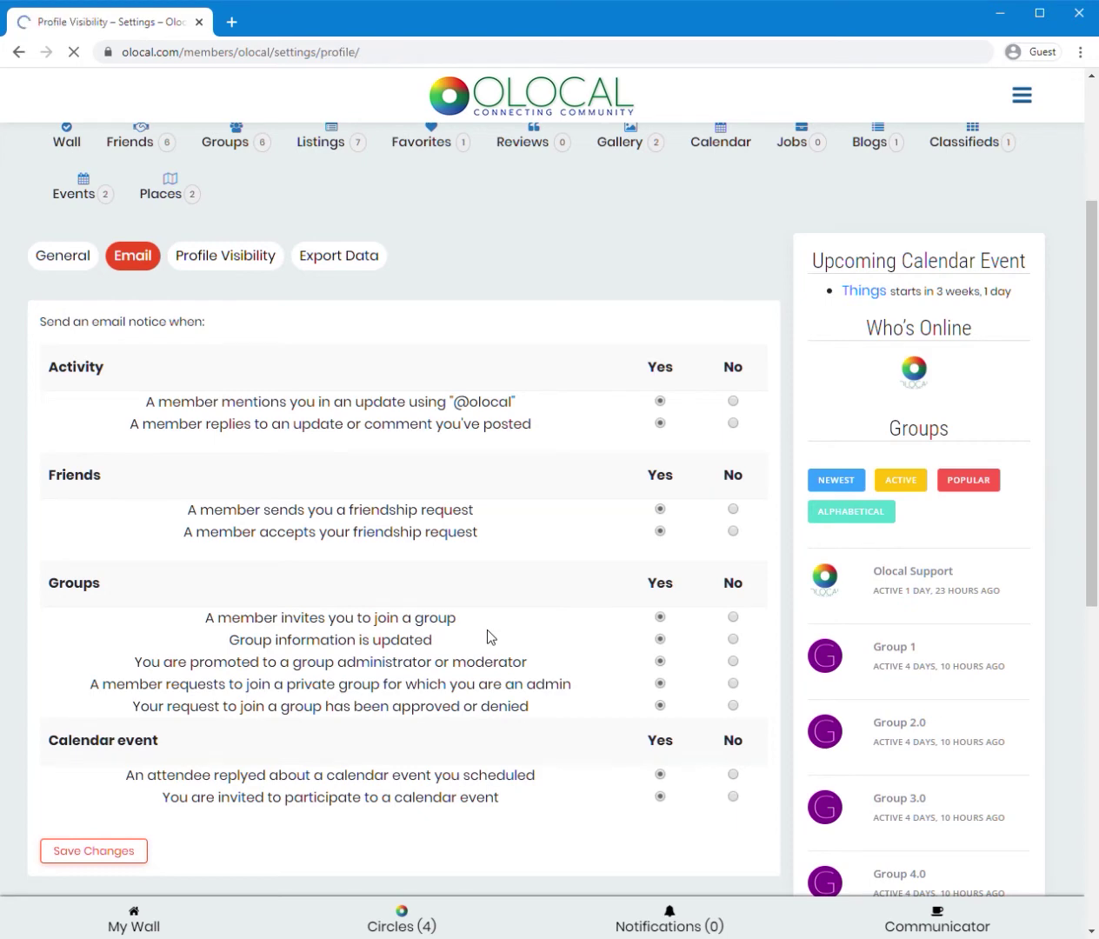
scroll(487, 637, down, 5)
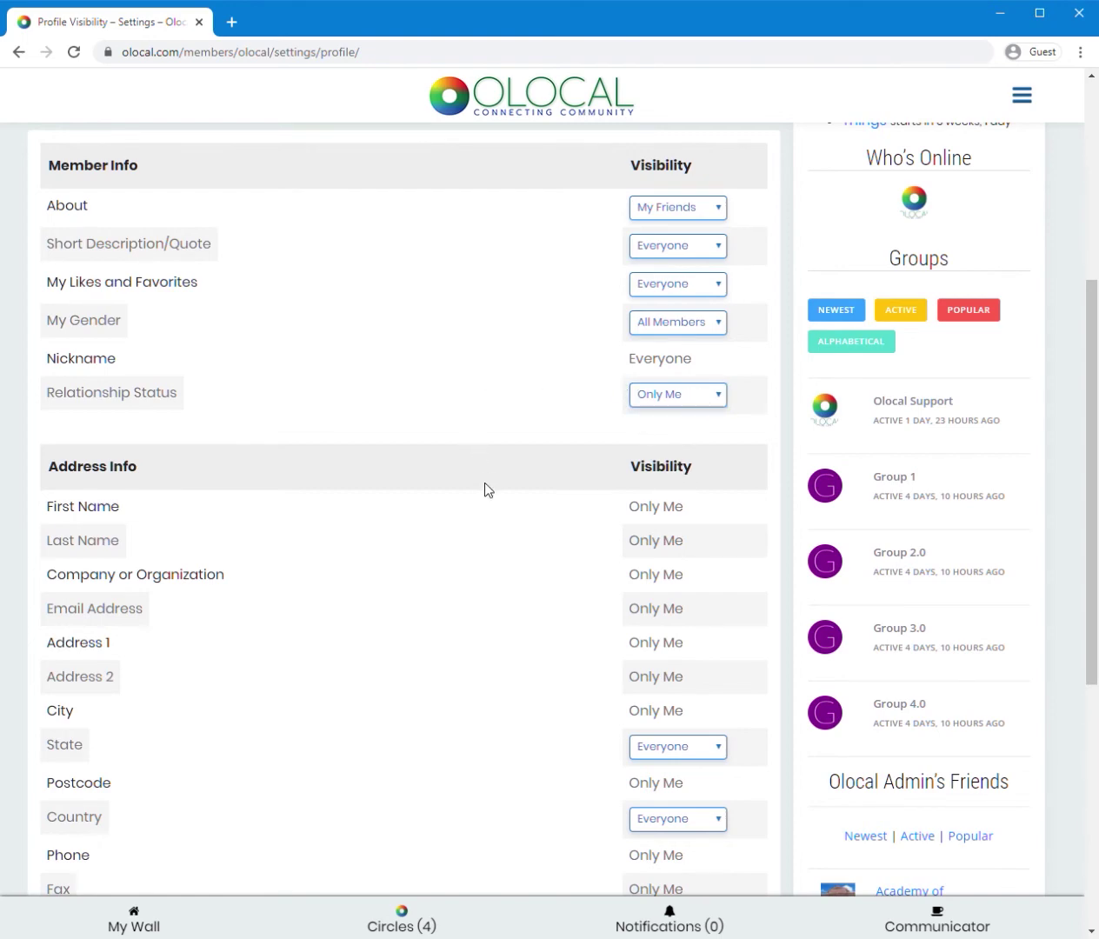
scroll(483, 489, down, 5)
scroll(484, 505, up, 12)
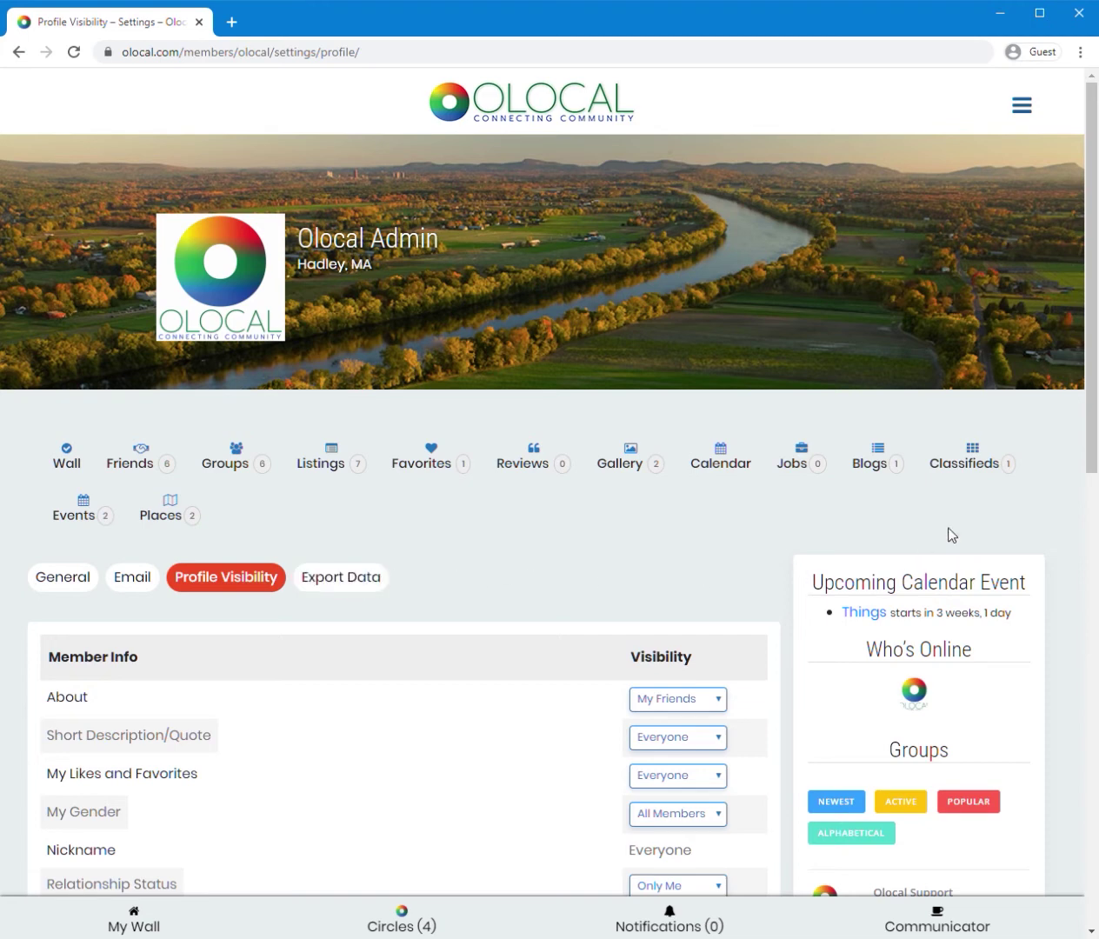
Open the Olocal Admin account's Friends page and look through the friends list
click(1031, 106)
scroll(1009, 663, down, 2)
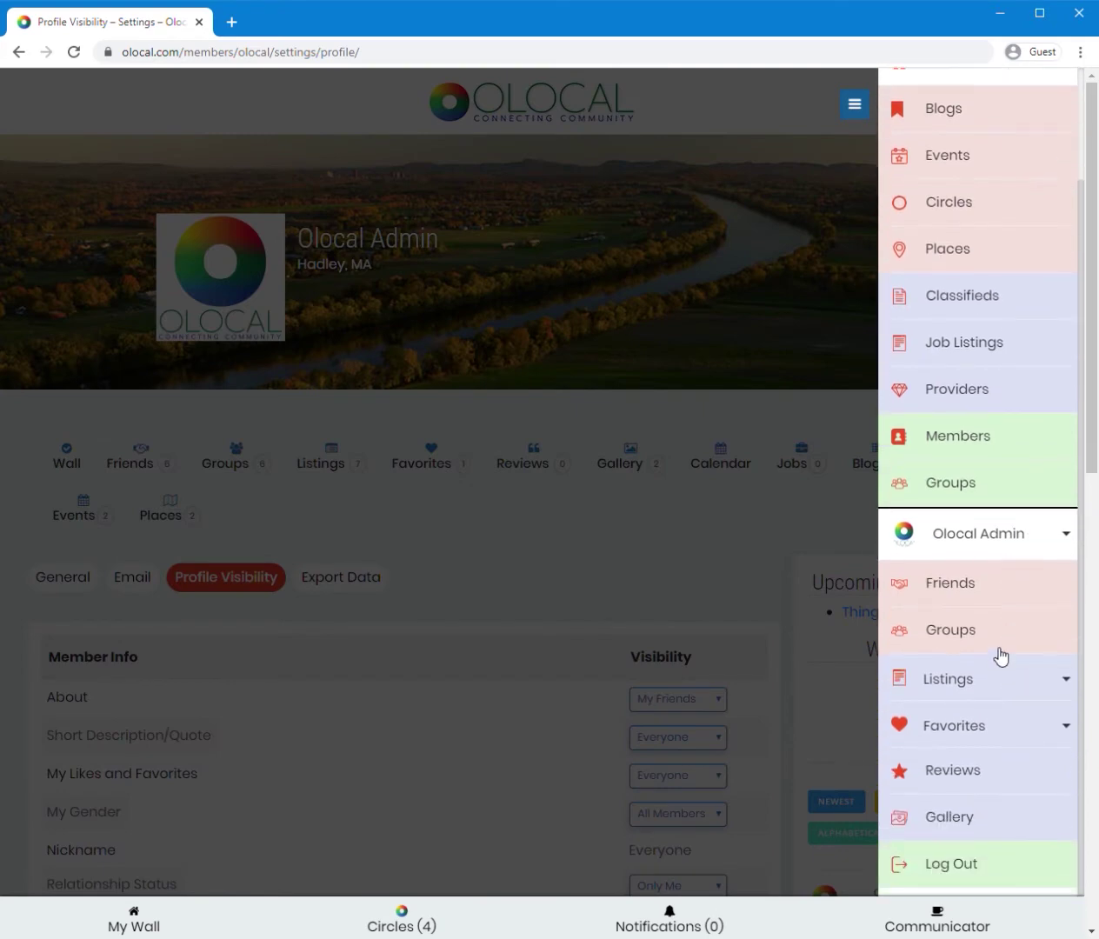
click(960, 581)
scroll(547, 687, down, 5)
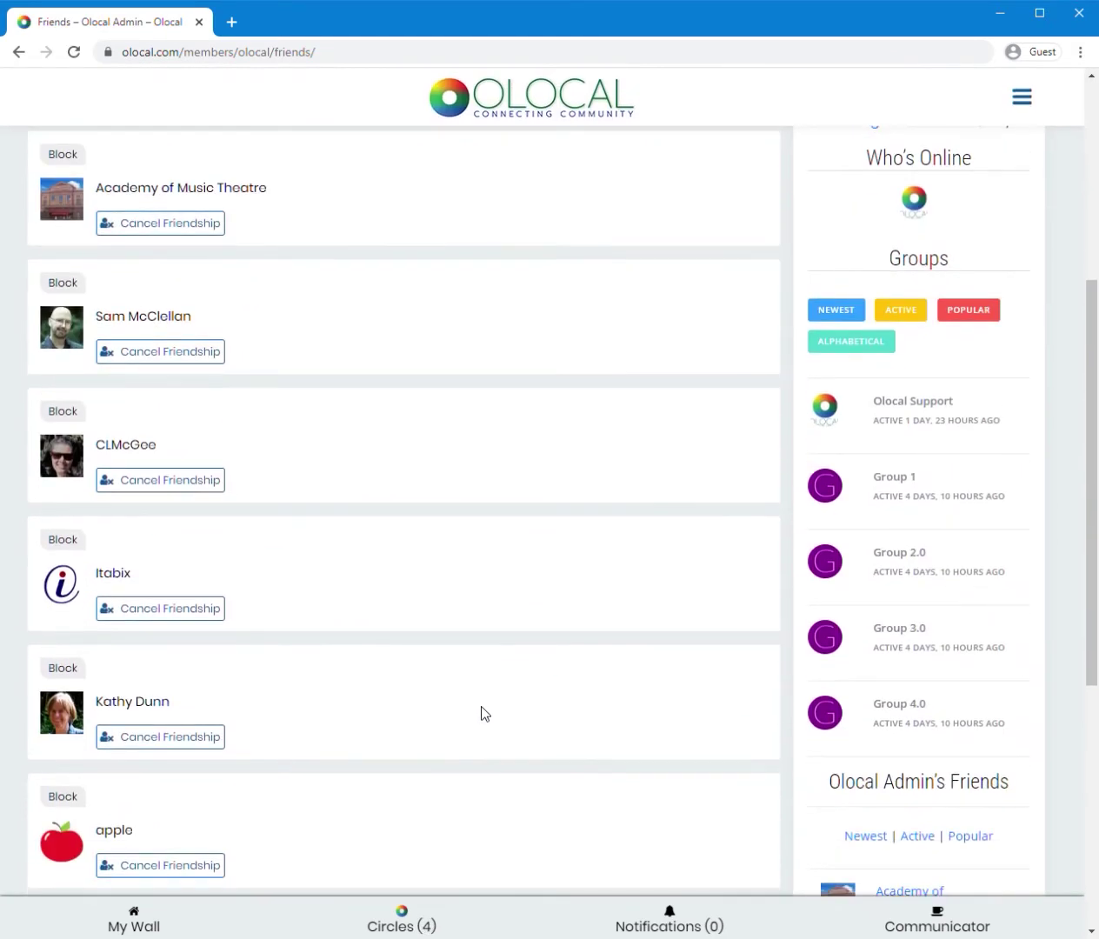
Return to the account's wall, try the Communicator feature and dismiss its notice
click(140, 918)
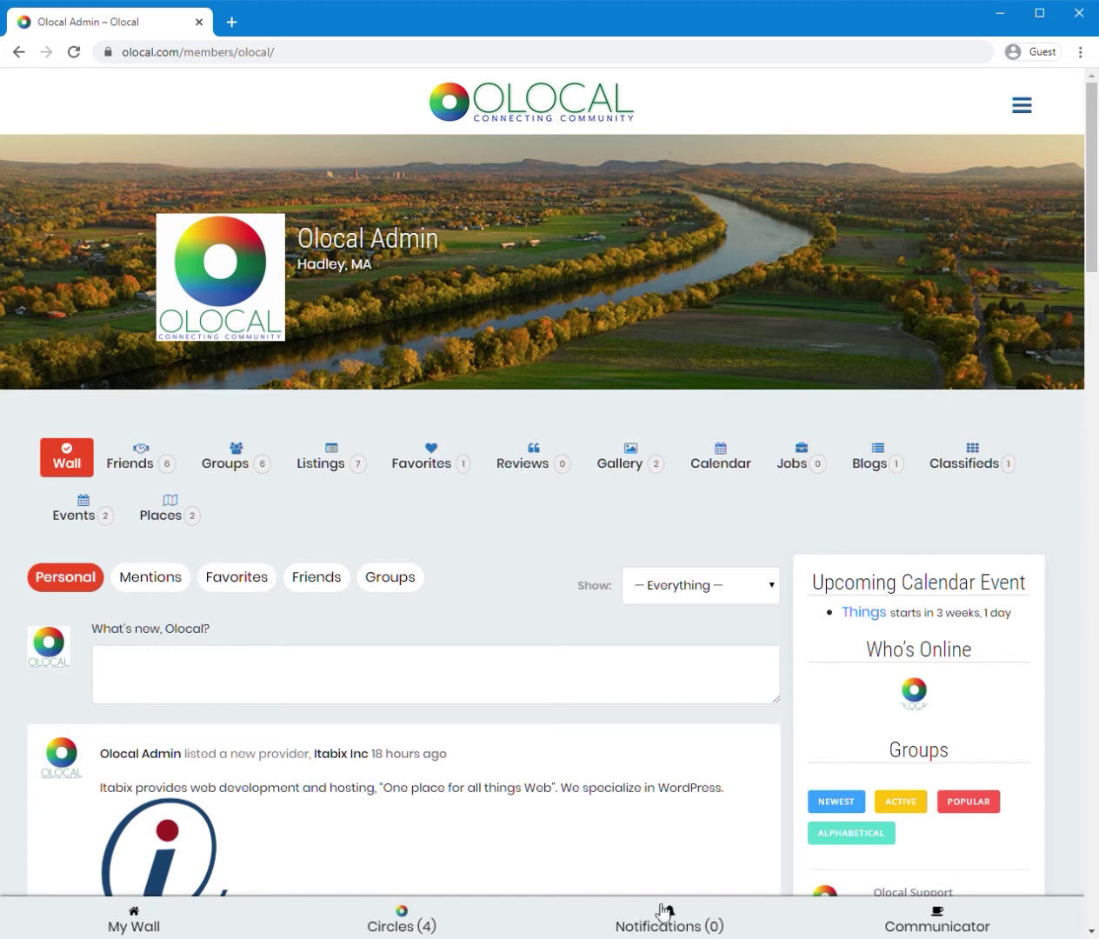
click(949, 922)
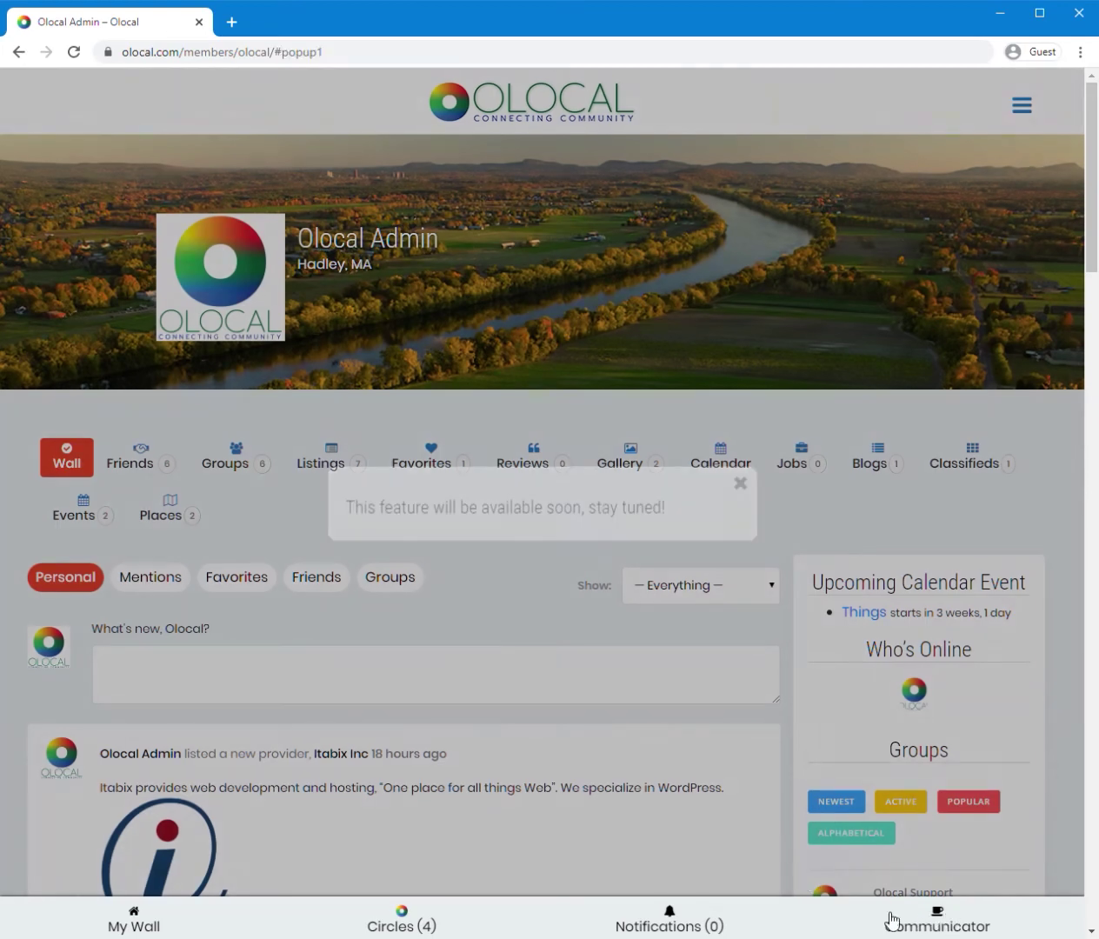
click(741, 484)
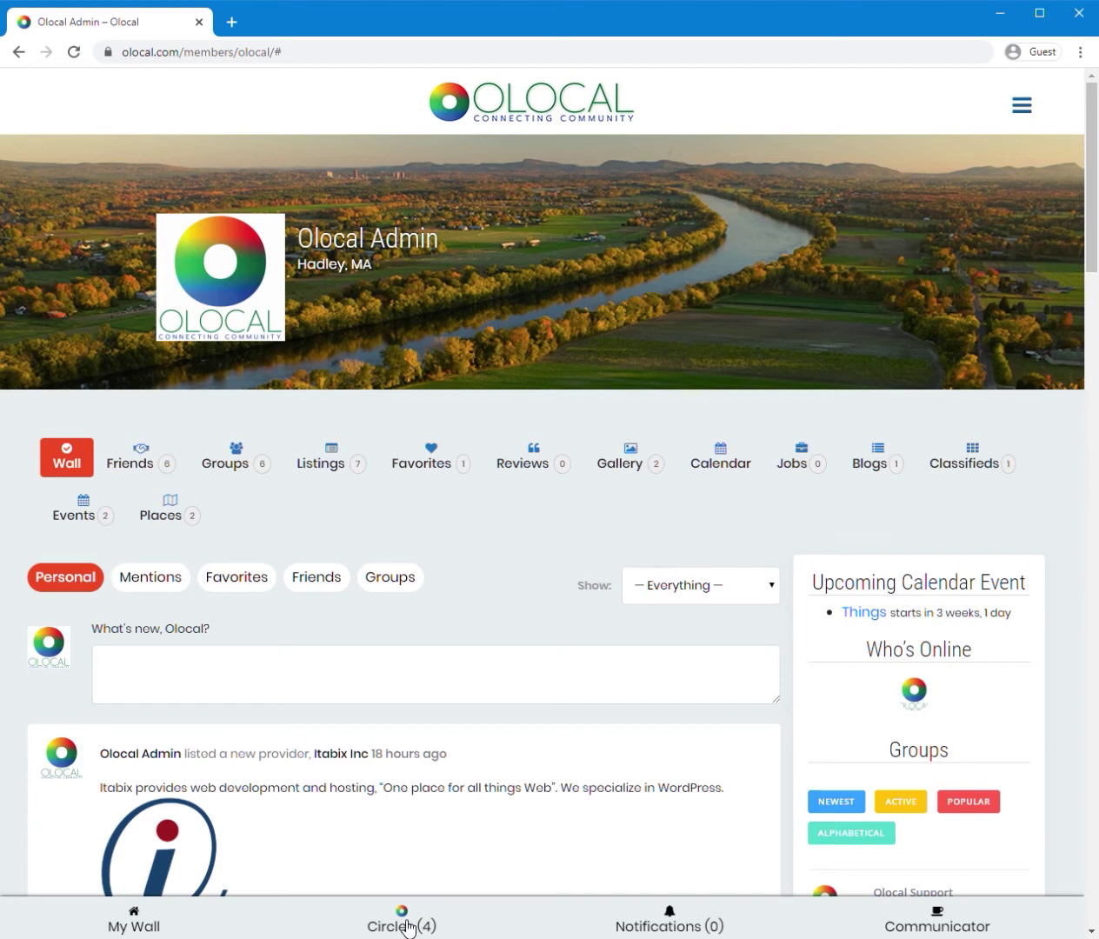
Open the Circles conversations page, show the circles list and look through the circle summaries
click(1024, 111)
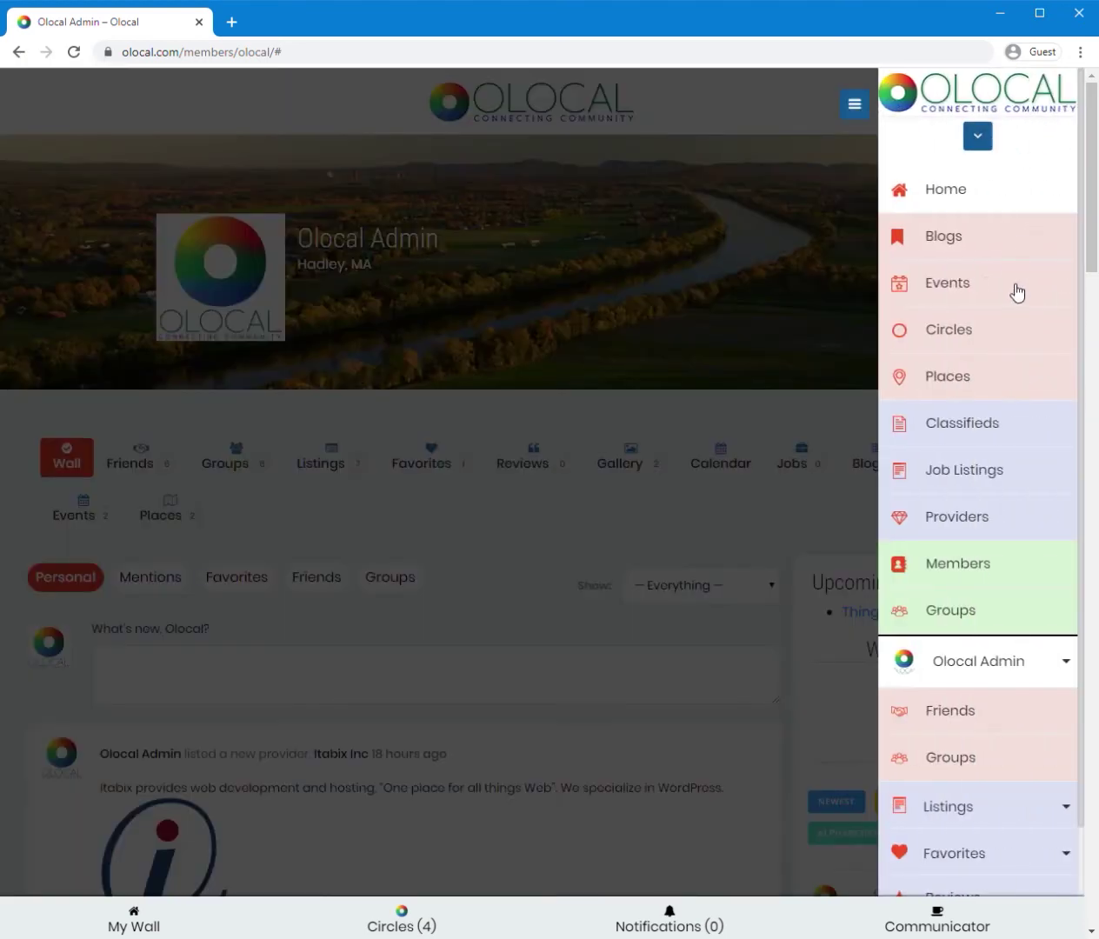
click(410, 916)
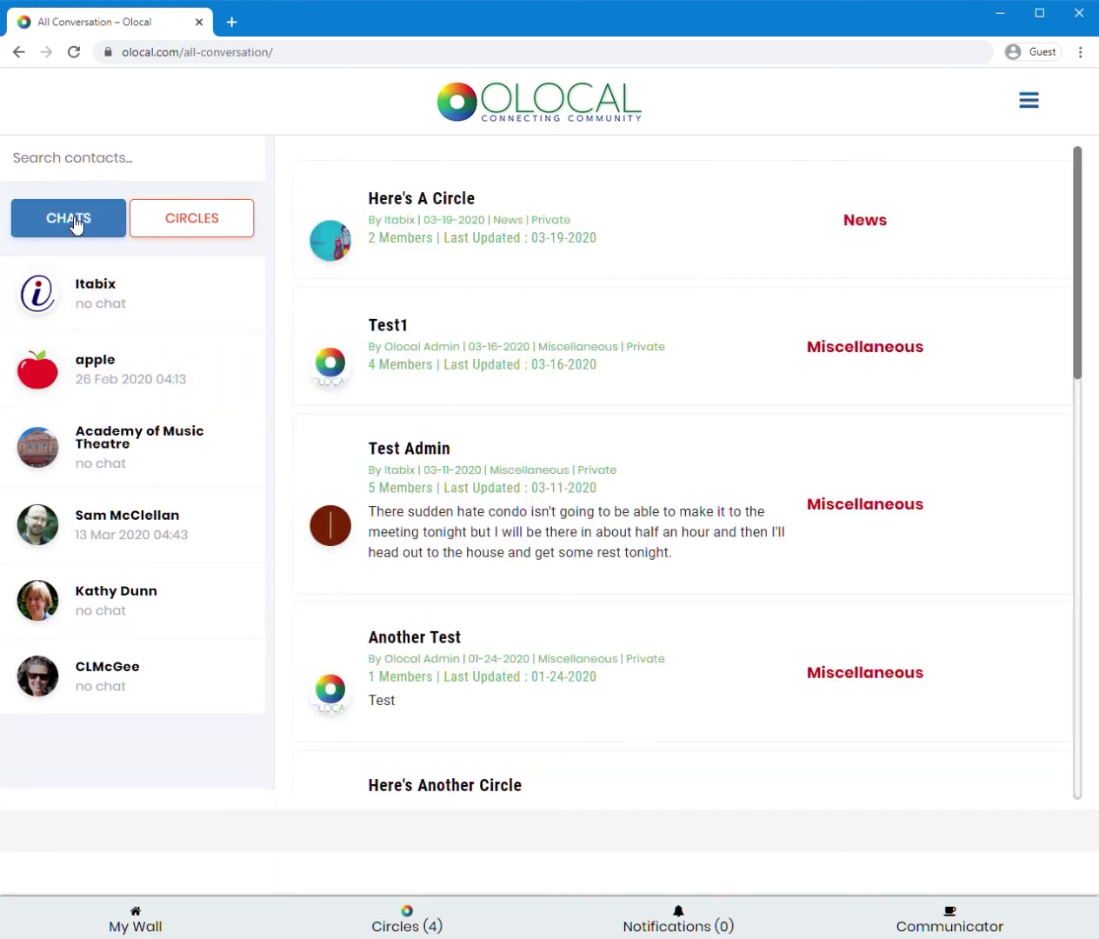
click(178, 231)
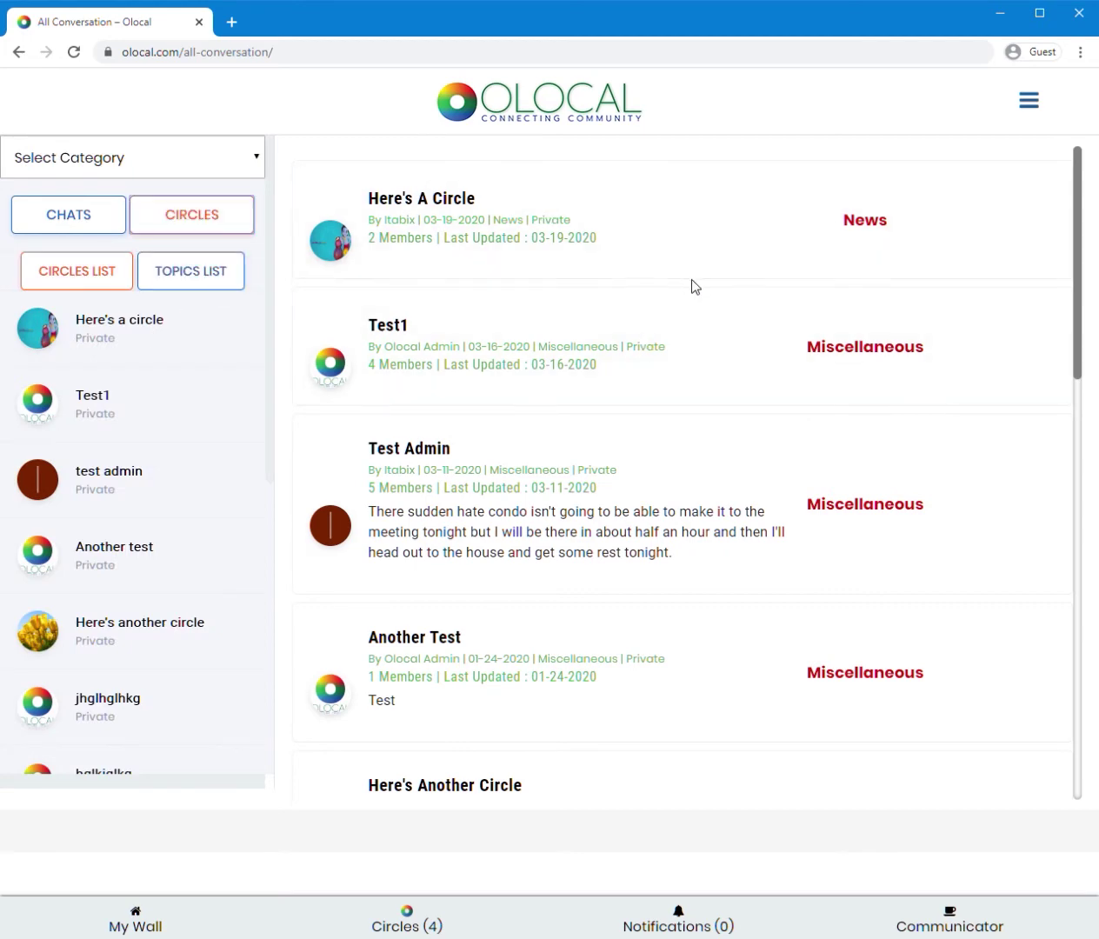
scroll(662, 365, down, 10)
scroll(656, 363, up, 5)
scroll(654, 363, up, 5)
Open the private chat last active on 13 Mar 2020, read its messages and view its report form without submitting
click(100, 224)
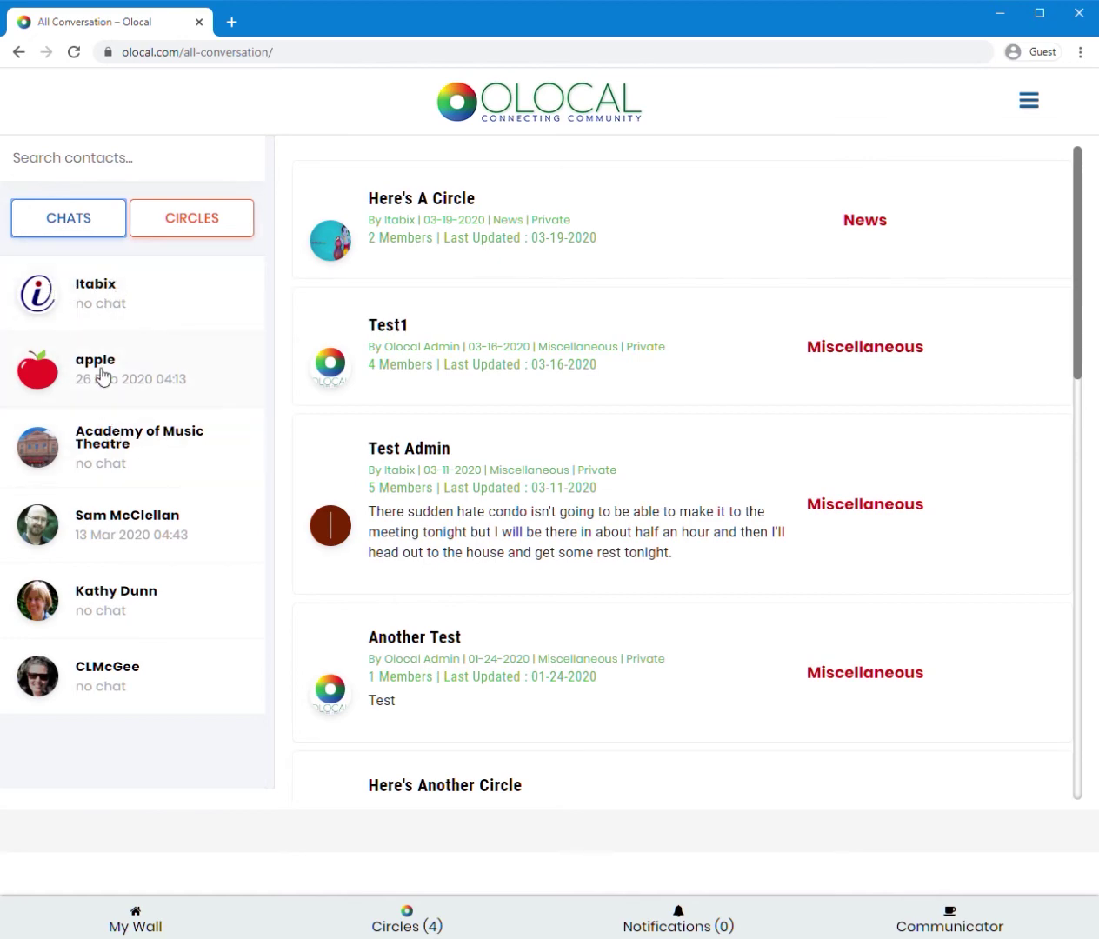
click(111, 516)
scroll(699, 485, down, 2)
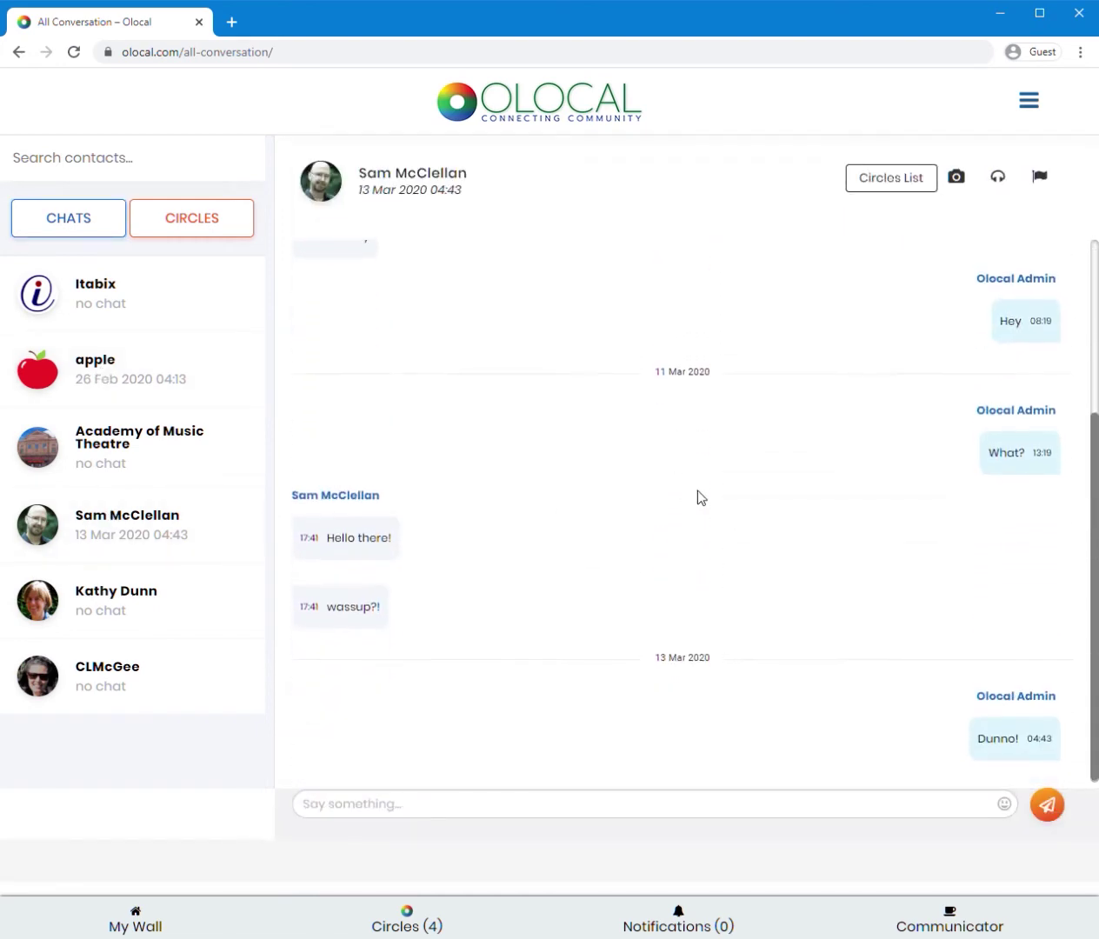
scroll(699, 496, up, 2)
scroll(700, 497, up, 1)
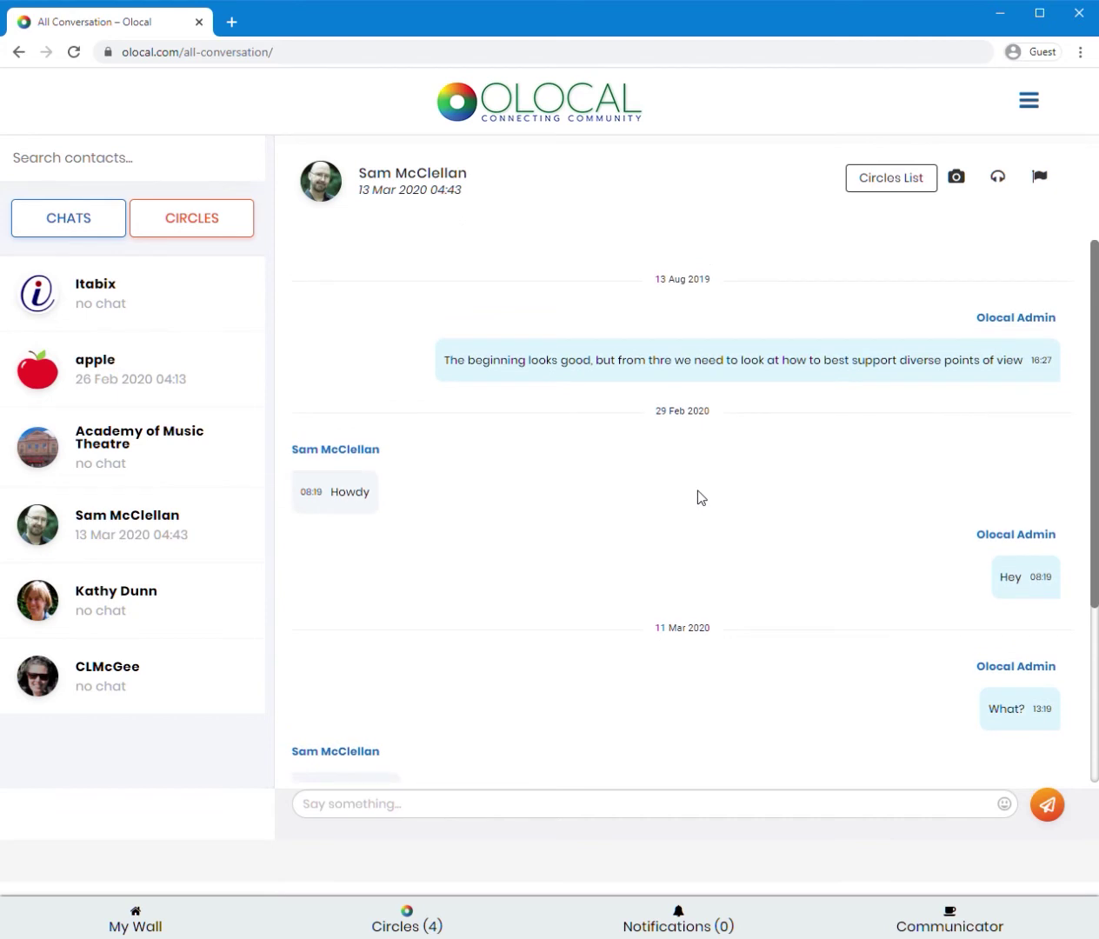
scroll(700, 497, down, 3)
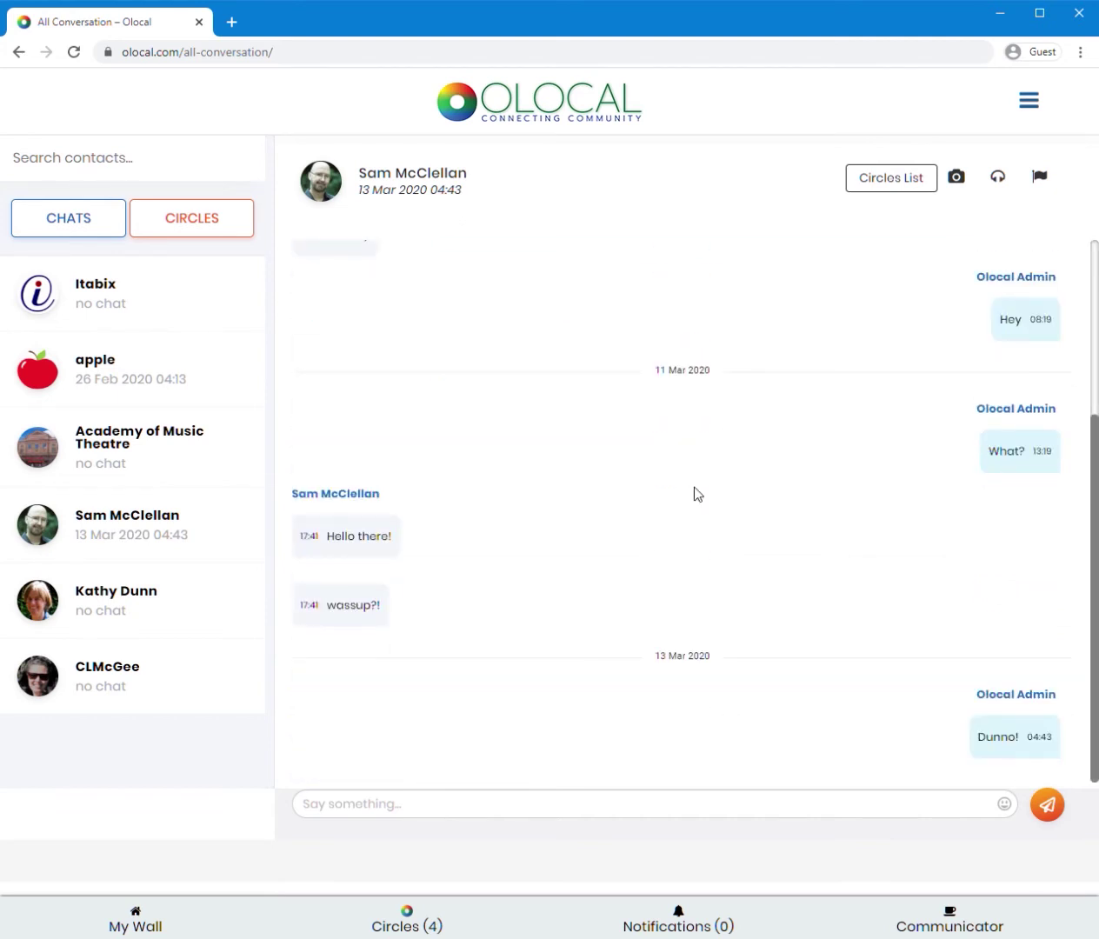
click(1039, 178)
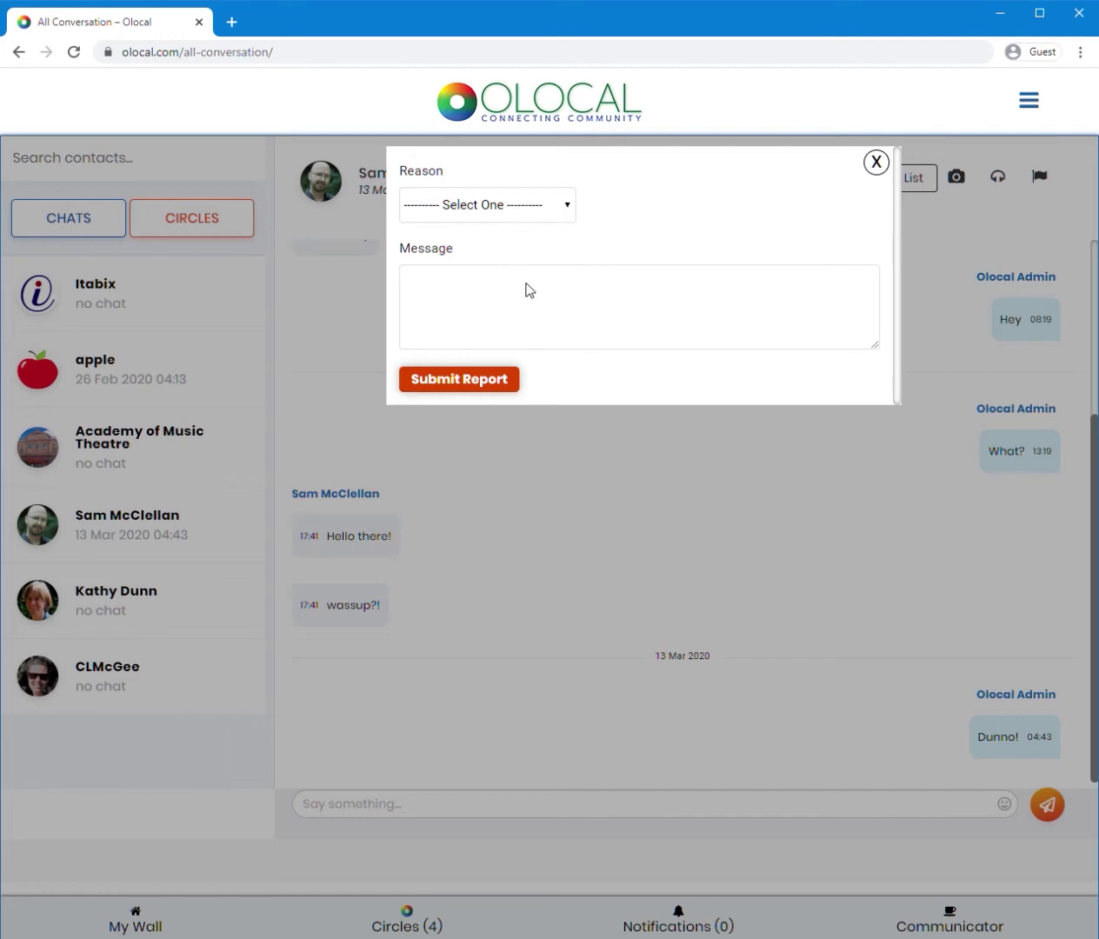
click(877, 163)
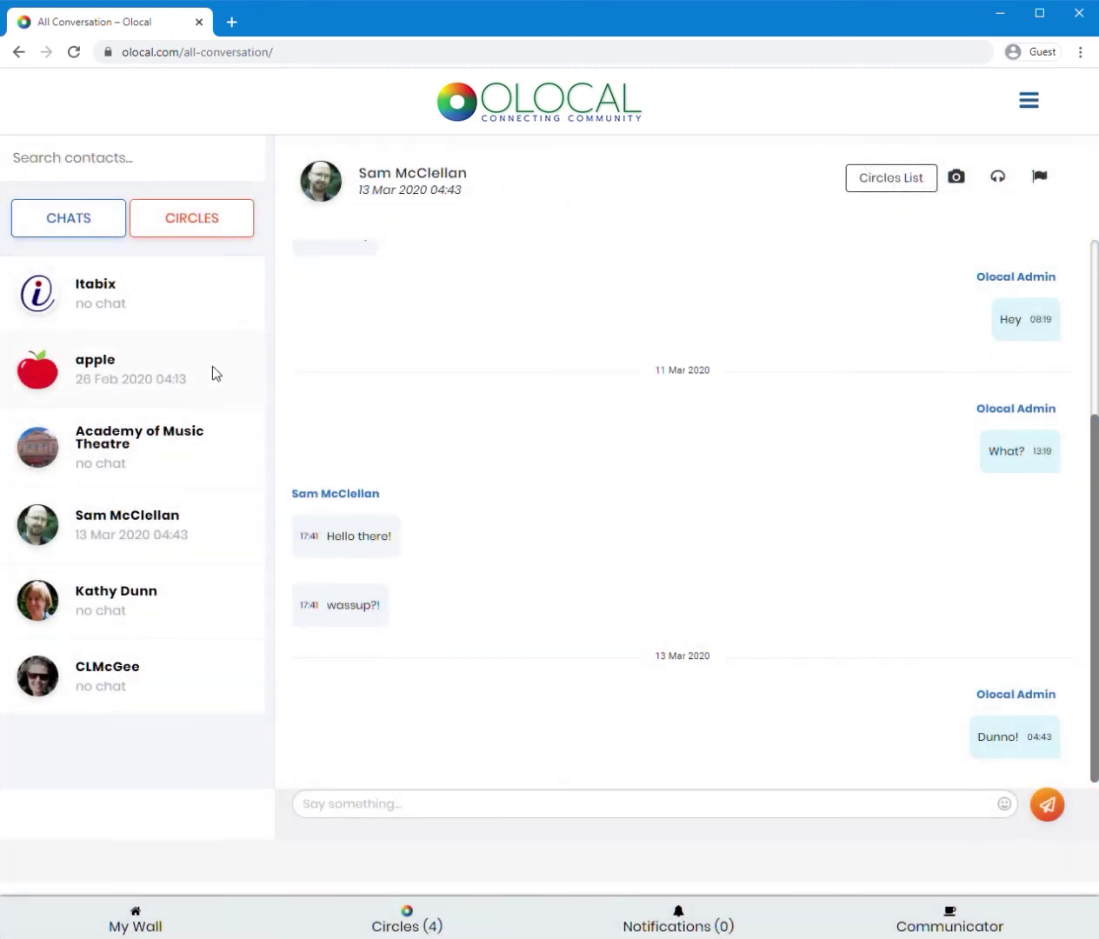
Switch to the circles list and view the conversations in the "Here's a circle" and "Test1" circles
click(185, 219)
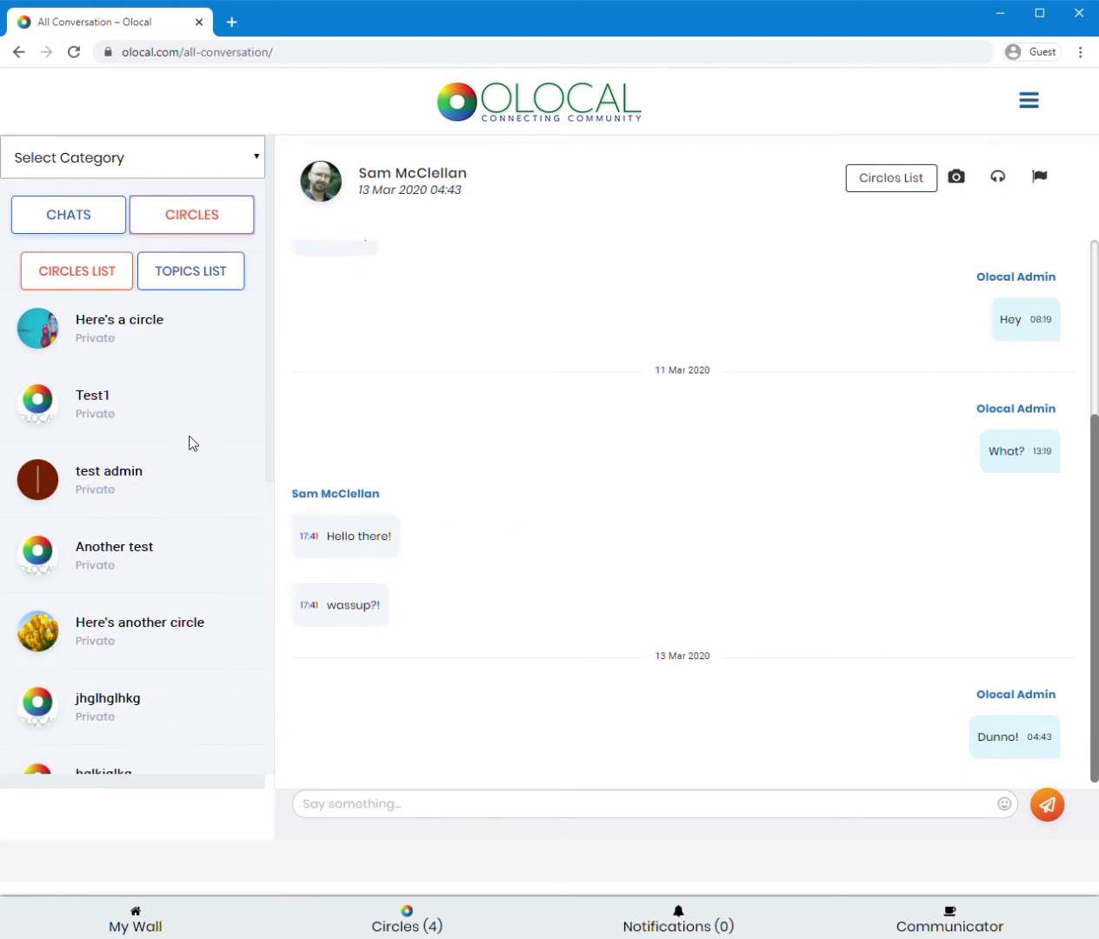
click(111, 327)
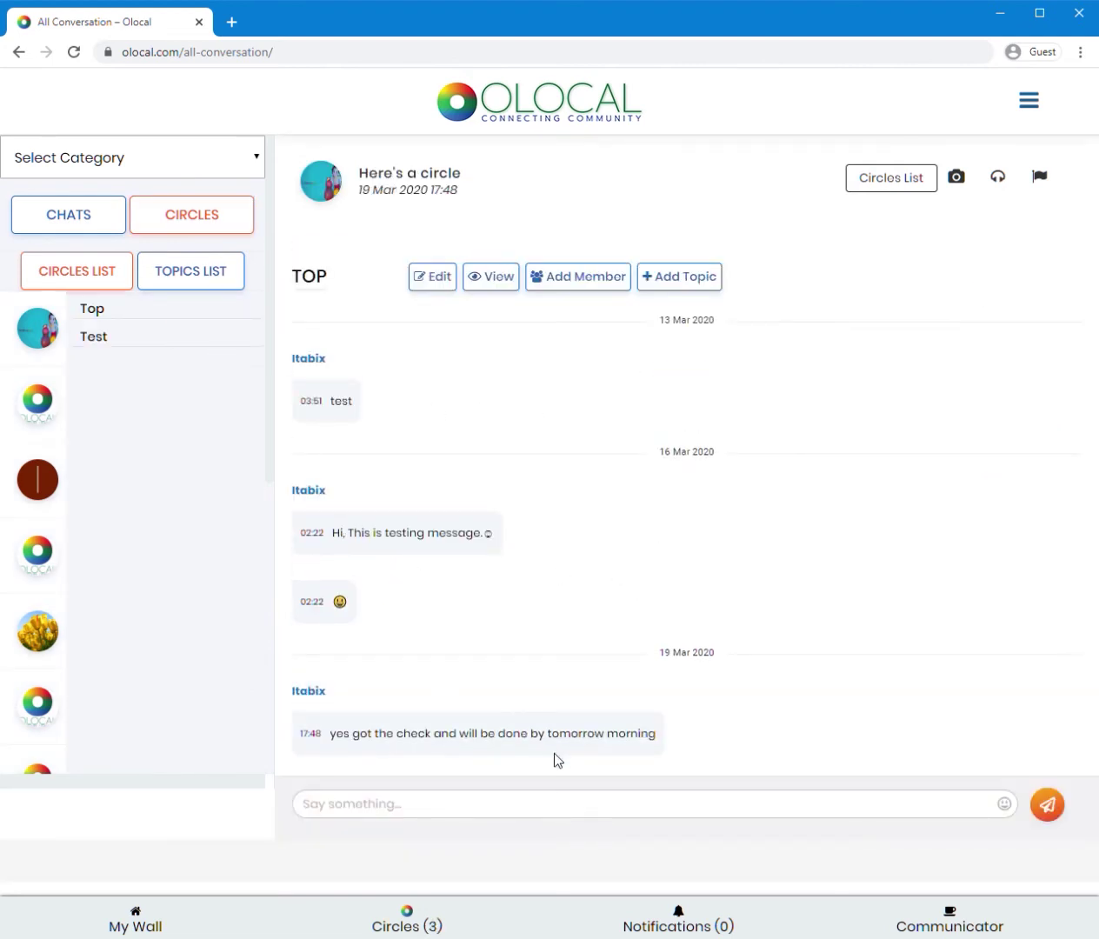
click(102, 276)
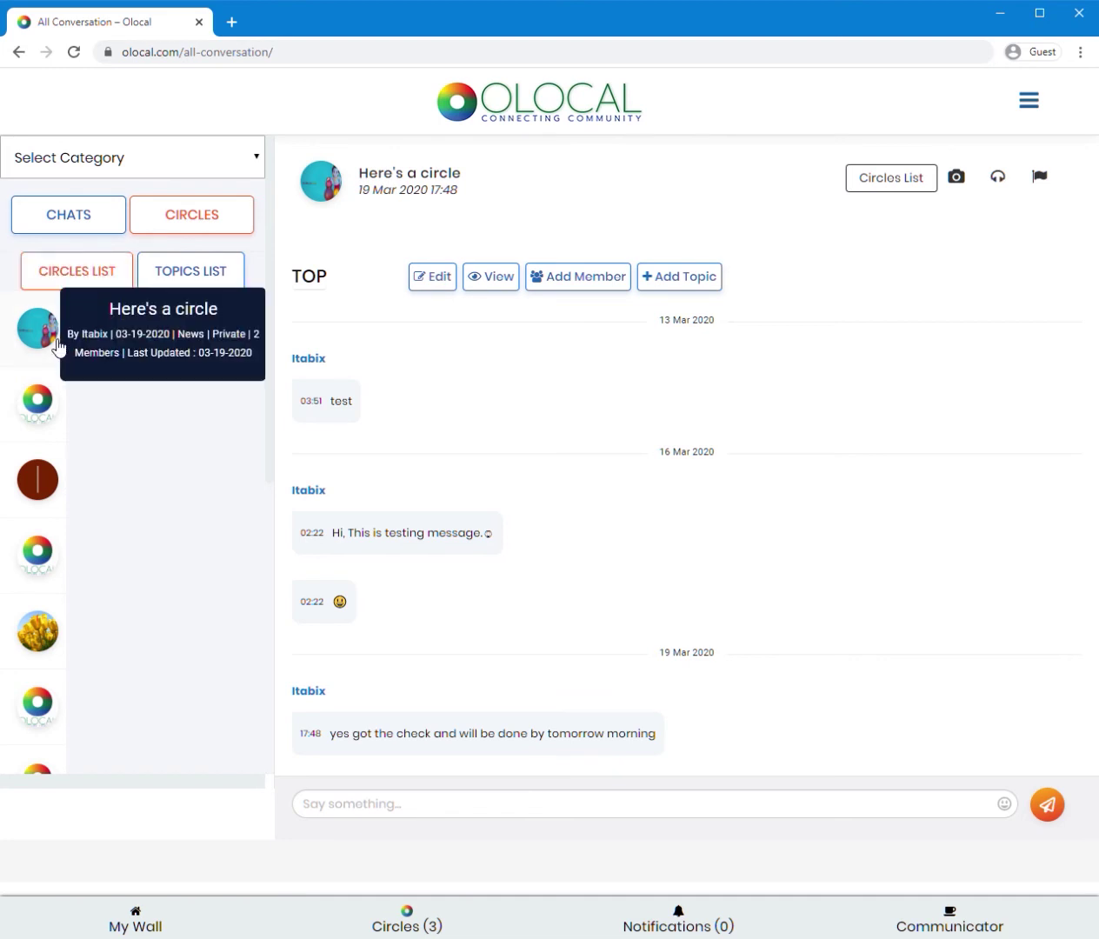
click(45, 406)
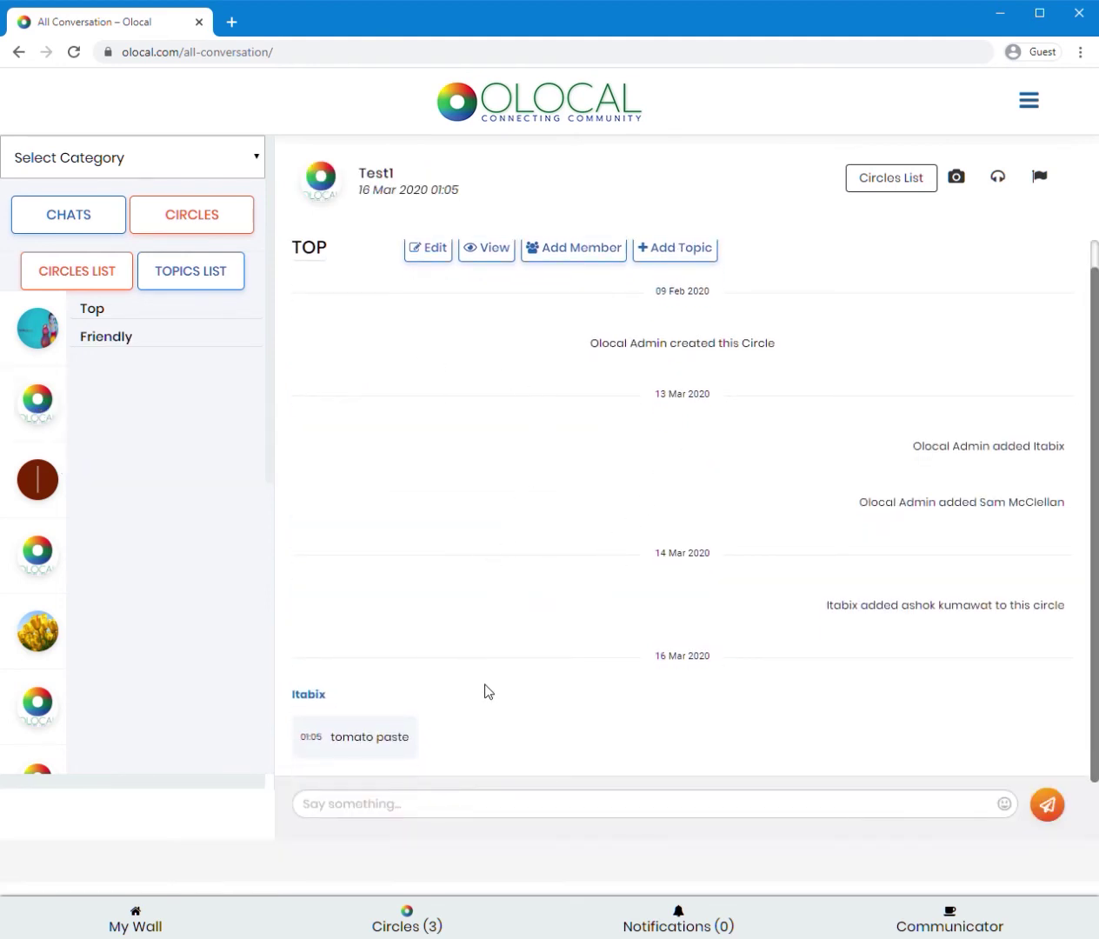
scroll(682, 693, up, 1)
scroll(652, 669, down, 1)
Open the "test admin" circle and view its More and Top topics
click(43, 489)
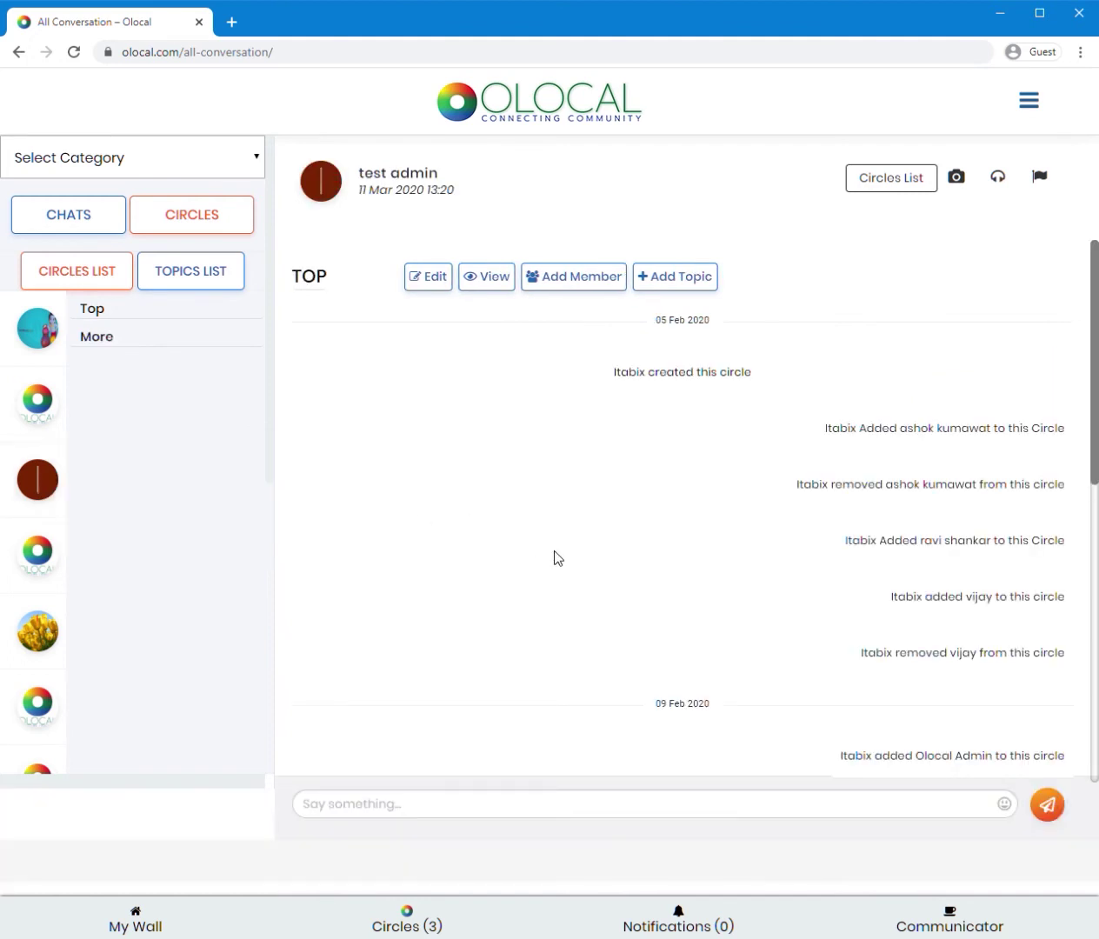
mouse_move(37, 548)
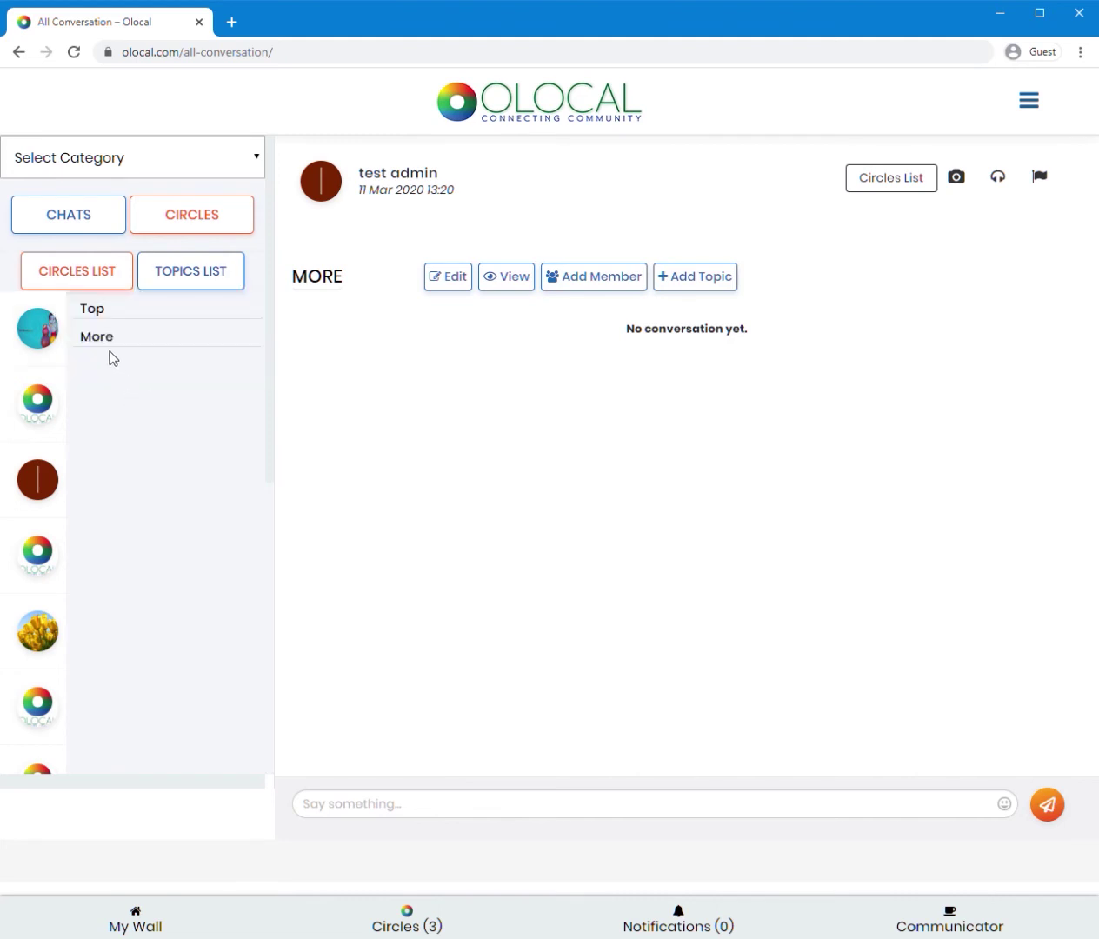
click(98, 313)
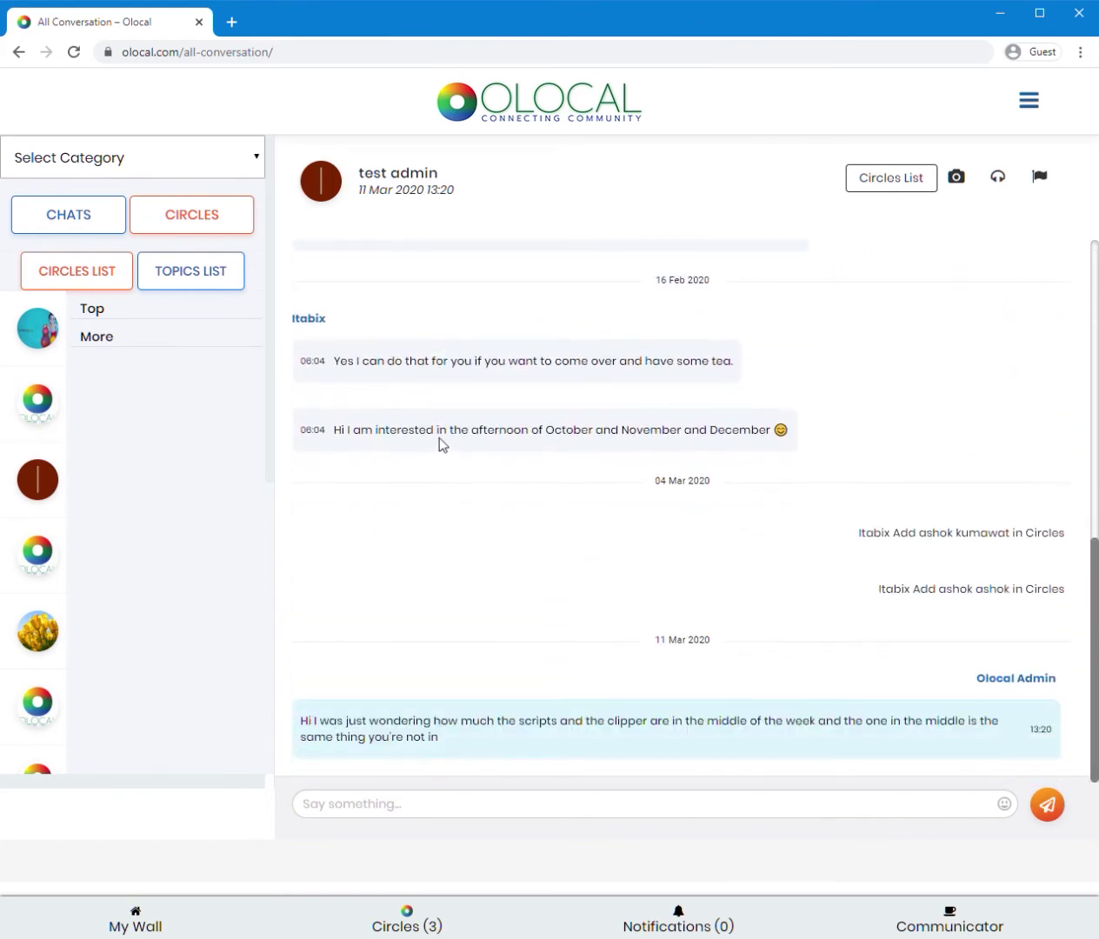
scroll(435, 435, up, 10)
Open the edit form of the "test admin" circle and look through its category and sub category choices
click(430, 278)
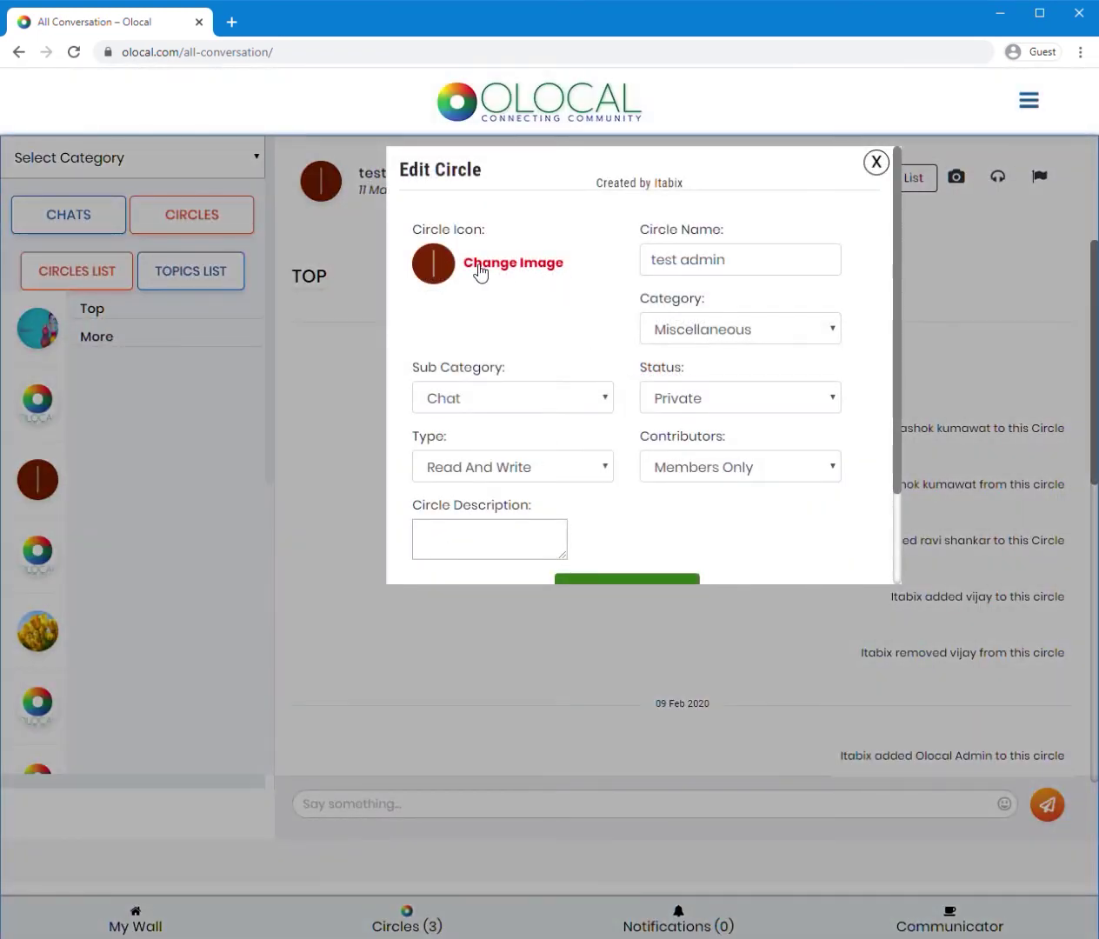
click(733, 331)
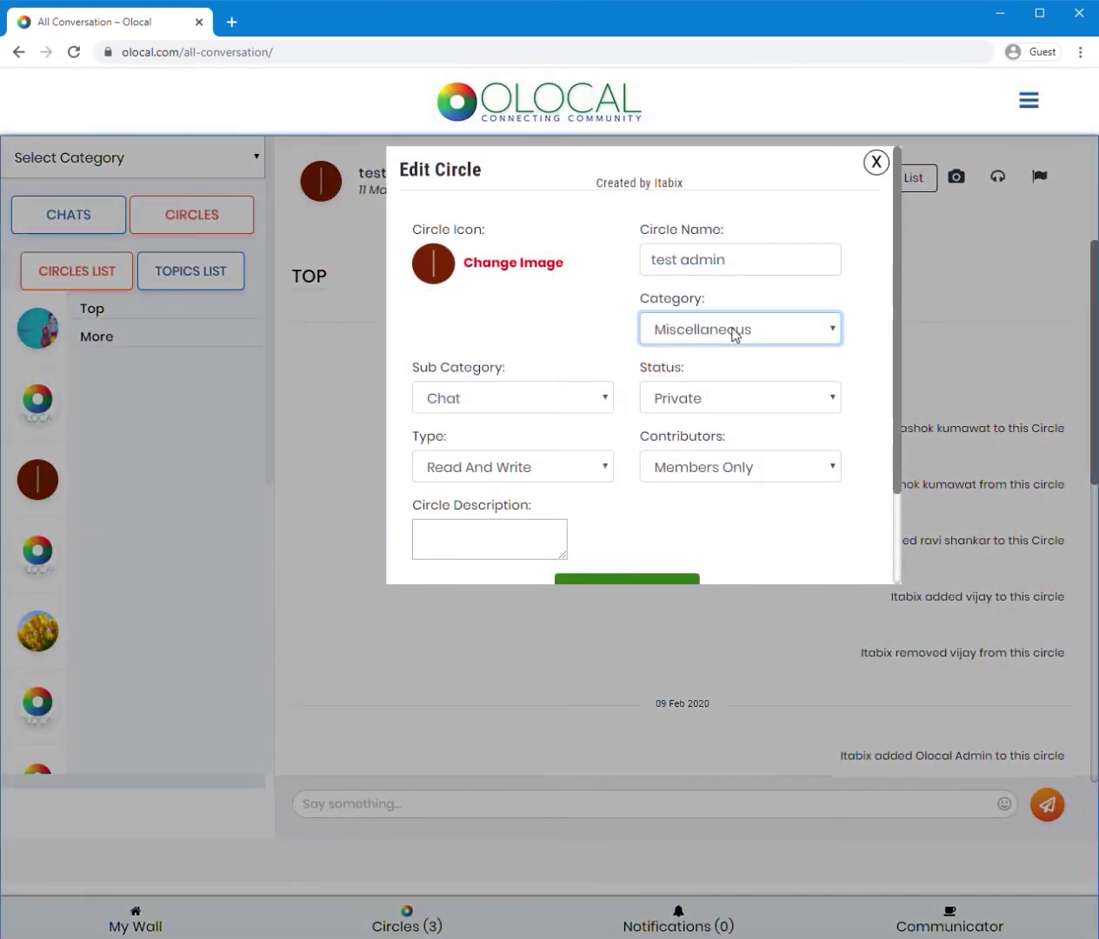
click(501, 399)
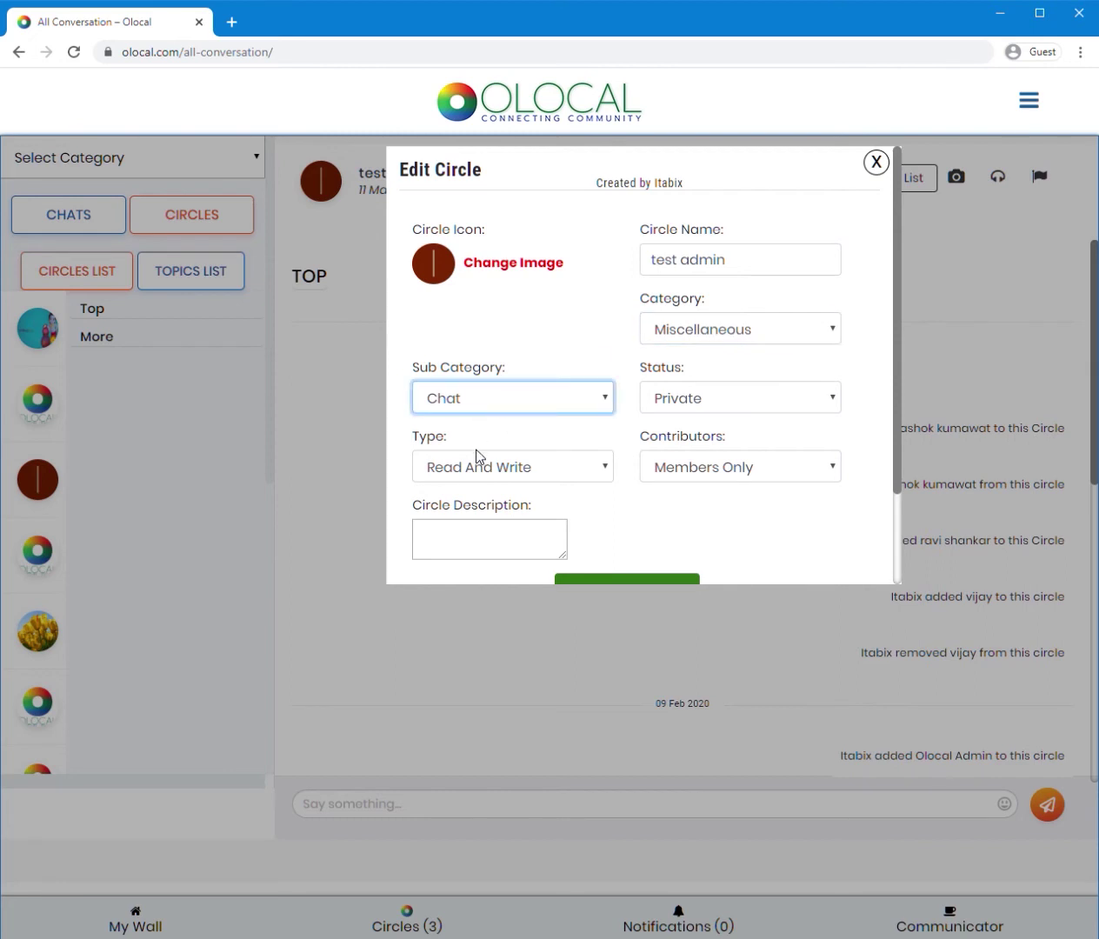
click(545, 313)
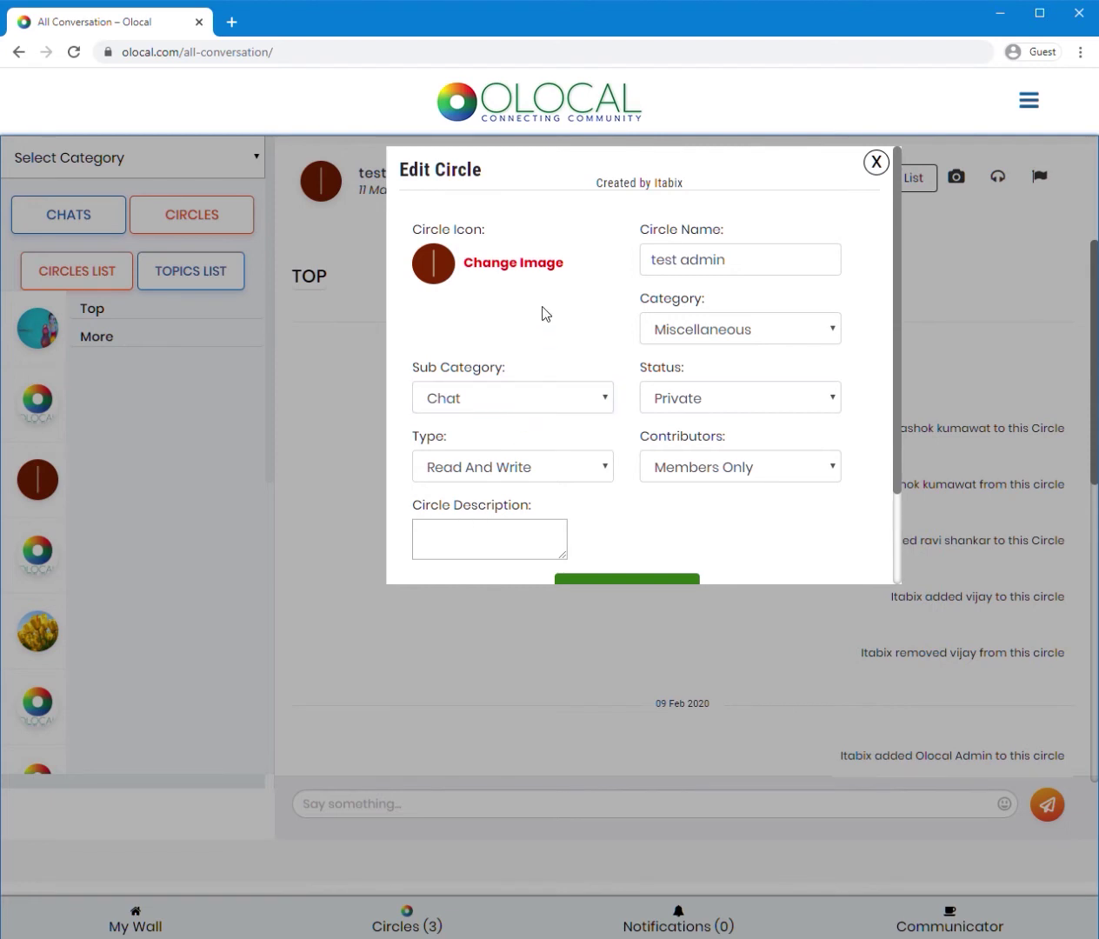
Try the private chat with members status for the circle and check the contributors choices
click(731, 412)
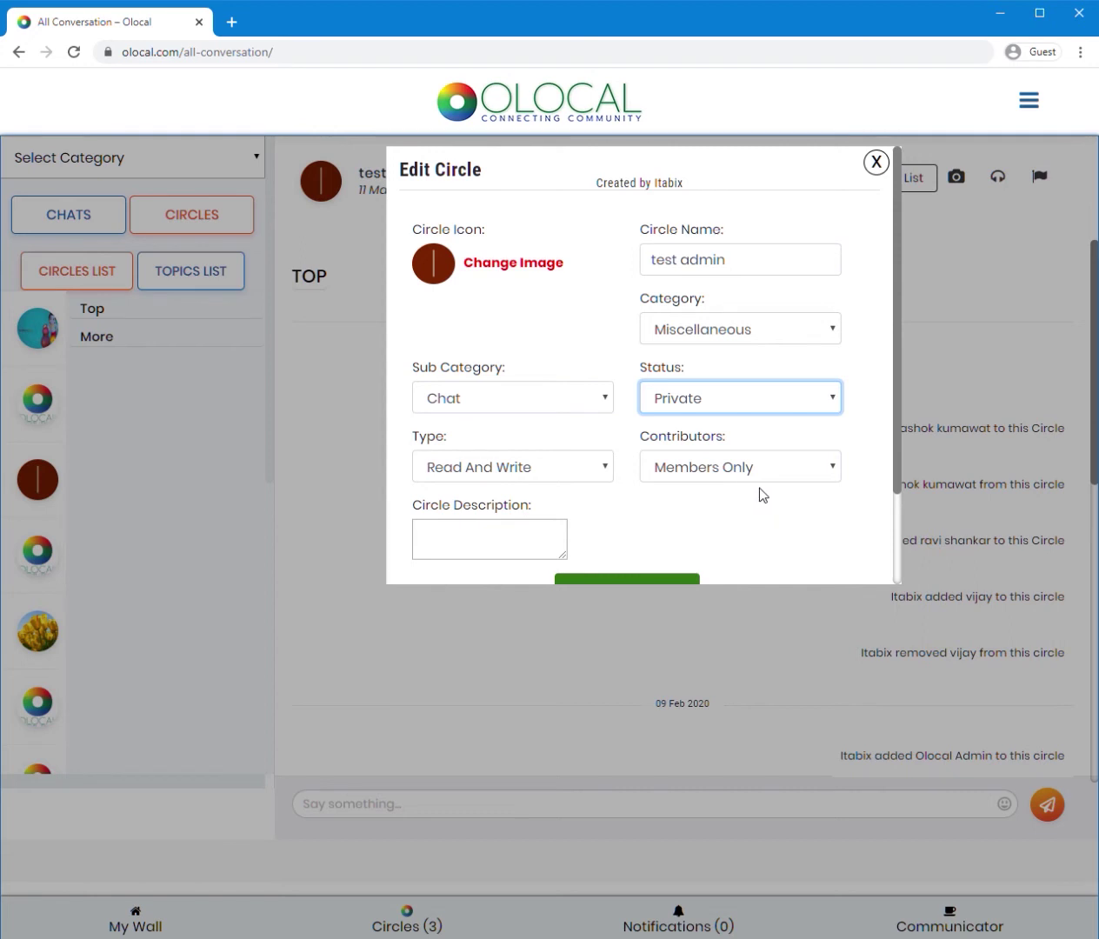
key(Down)
click(757, 471)
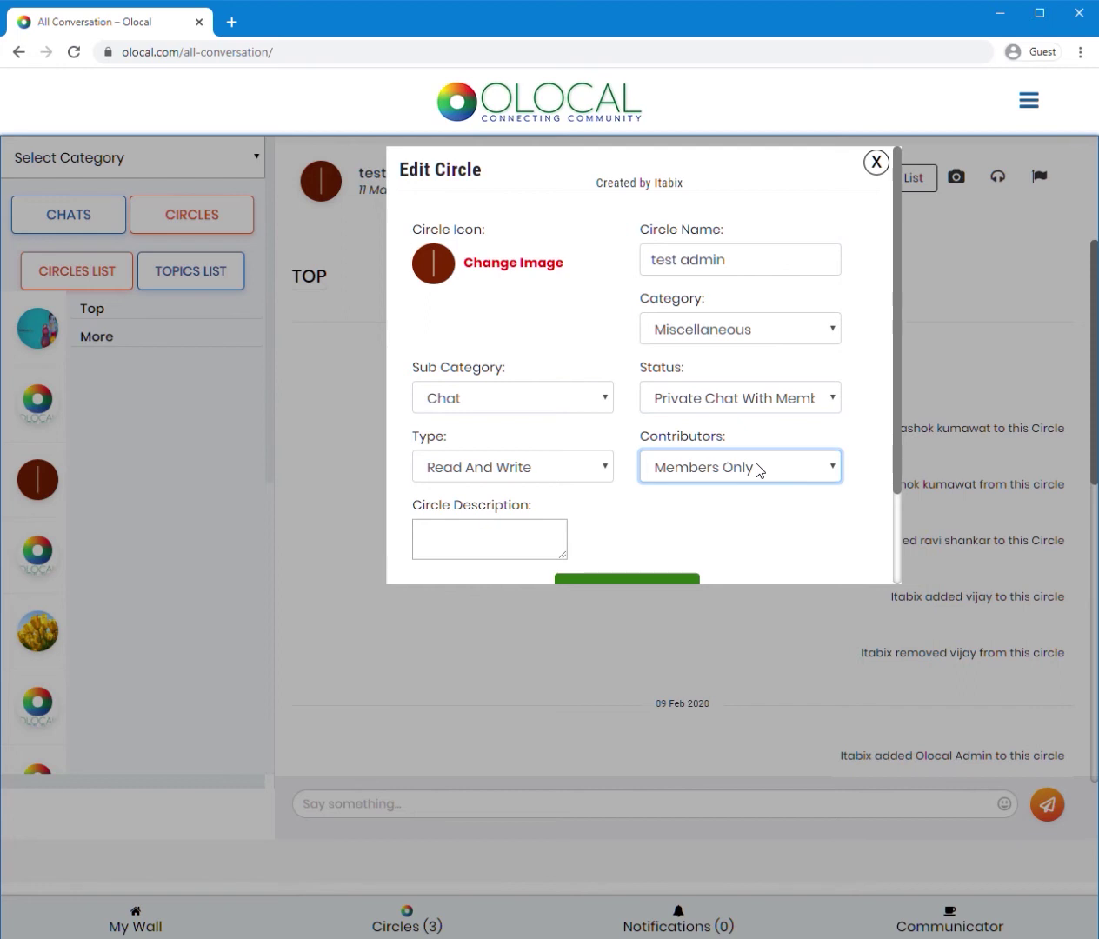
click(763, 401)
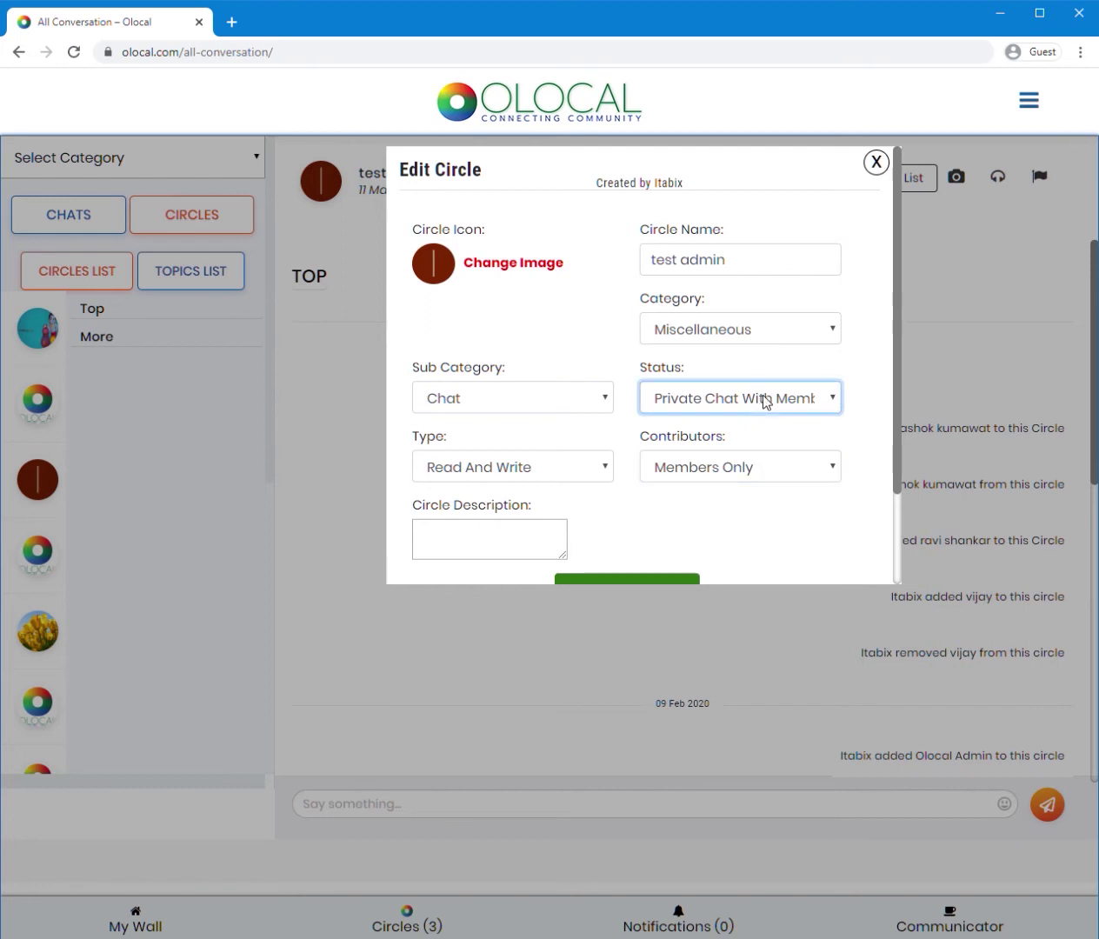
click(745, 492)
click(737, 467)
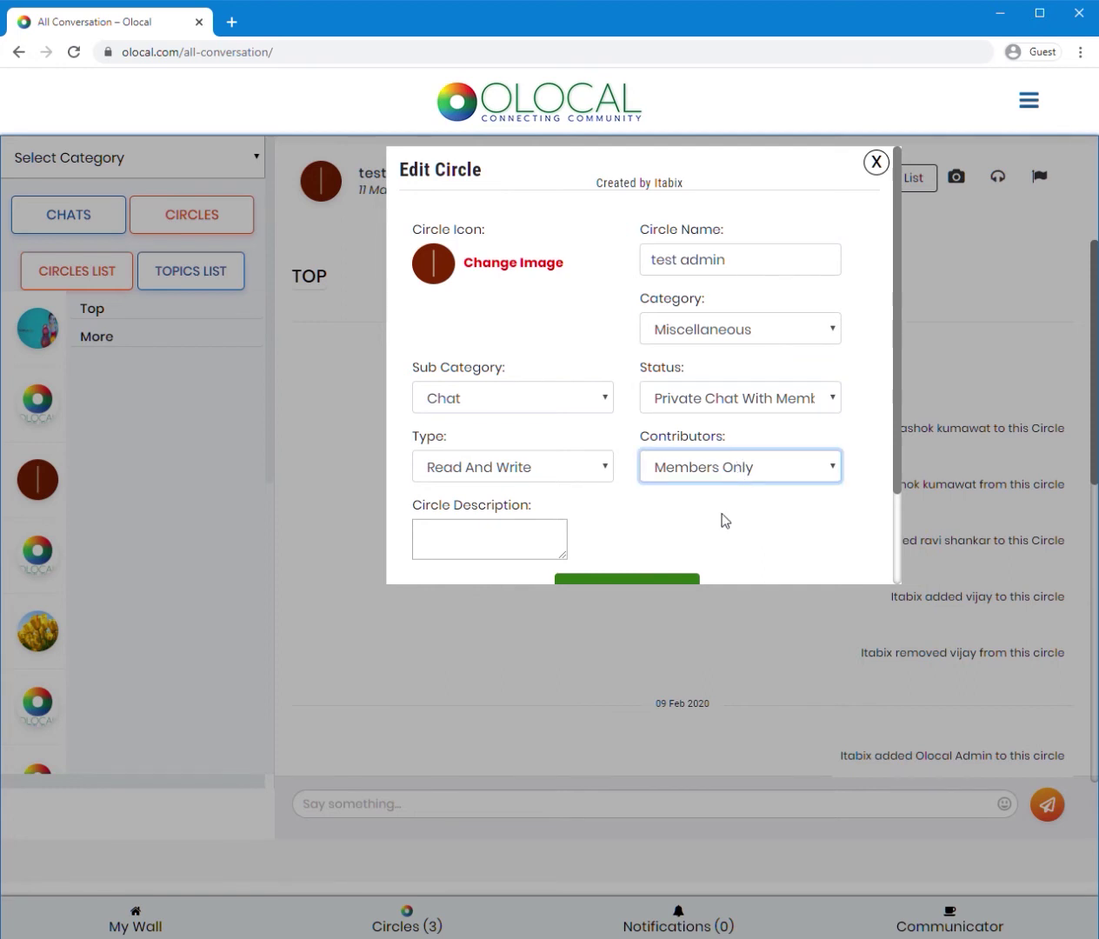
click(730, 561)
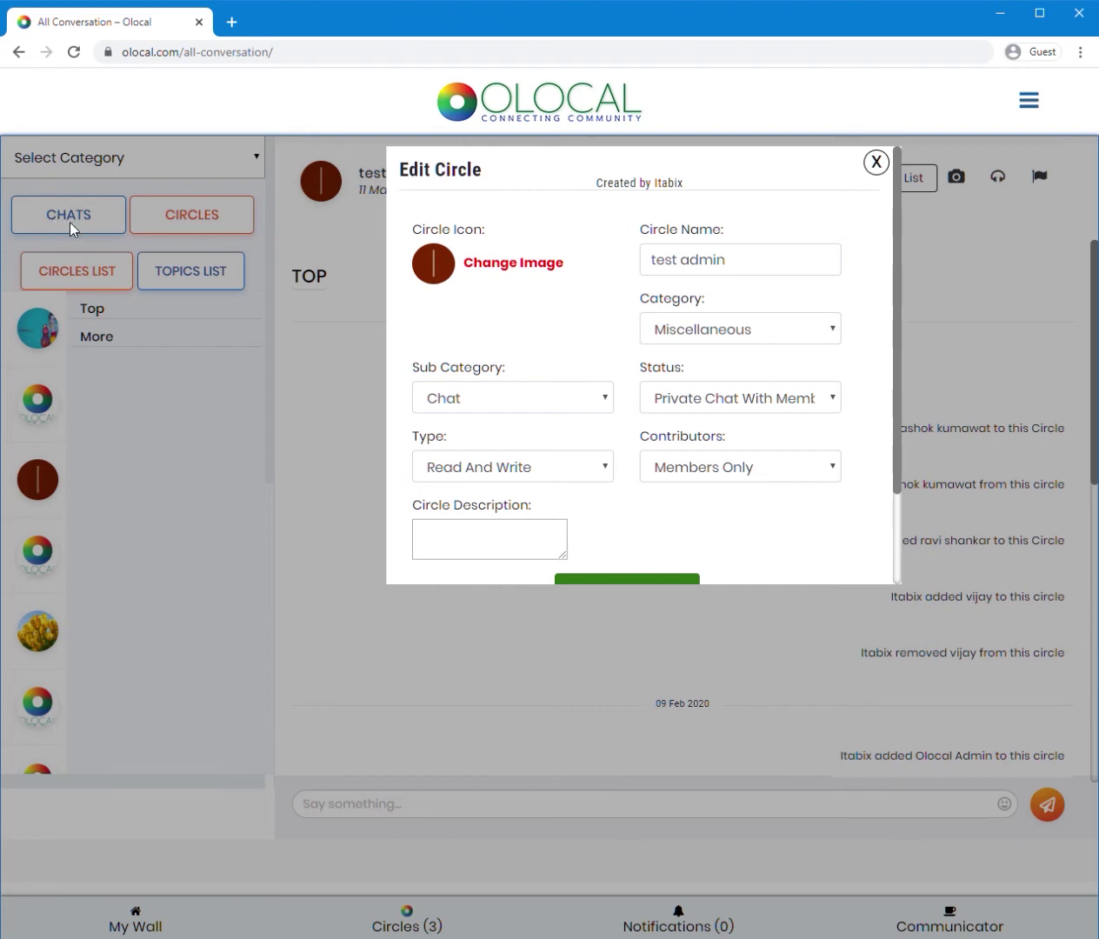
Look through the sub category and type choices in the circle's edit form
click(461, 400)
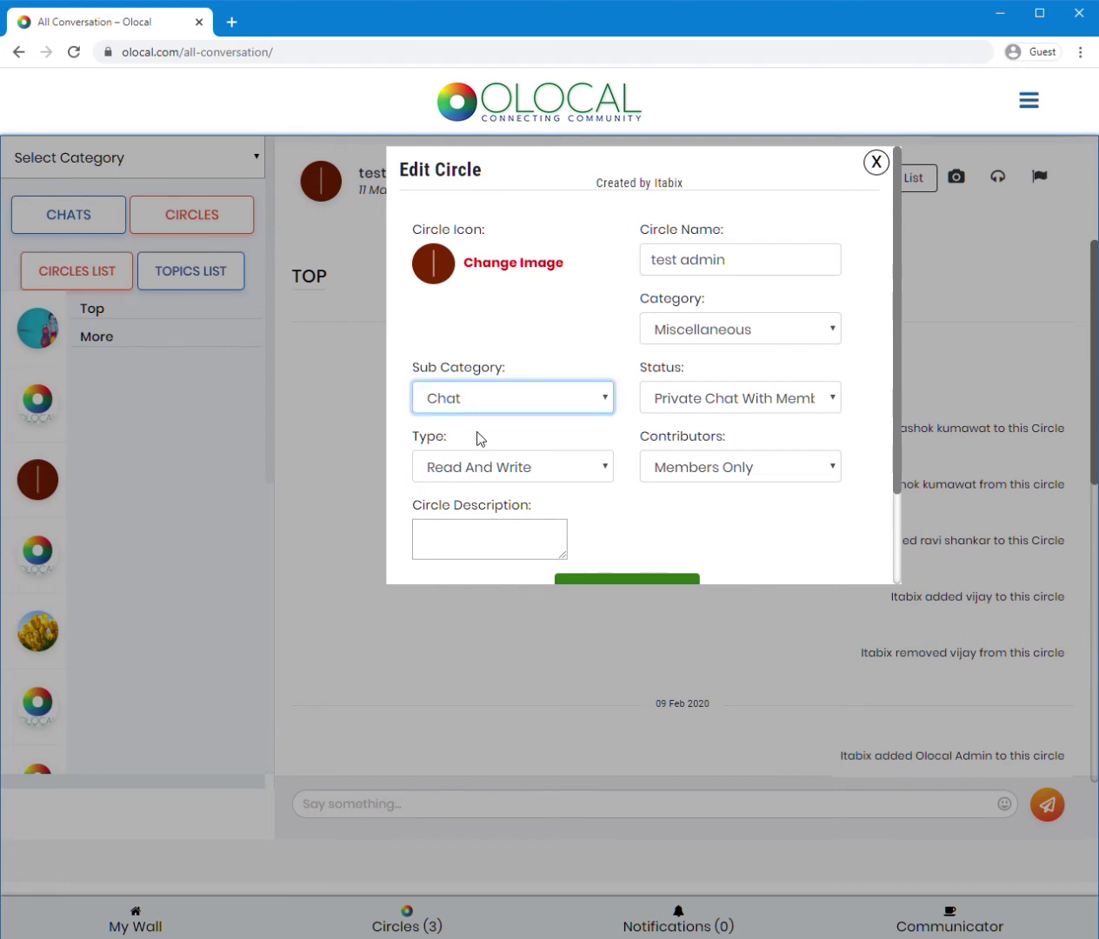
click(487, 468)
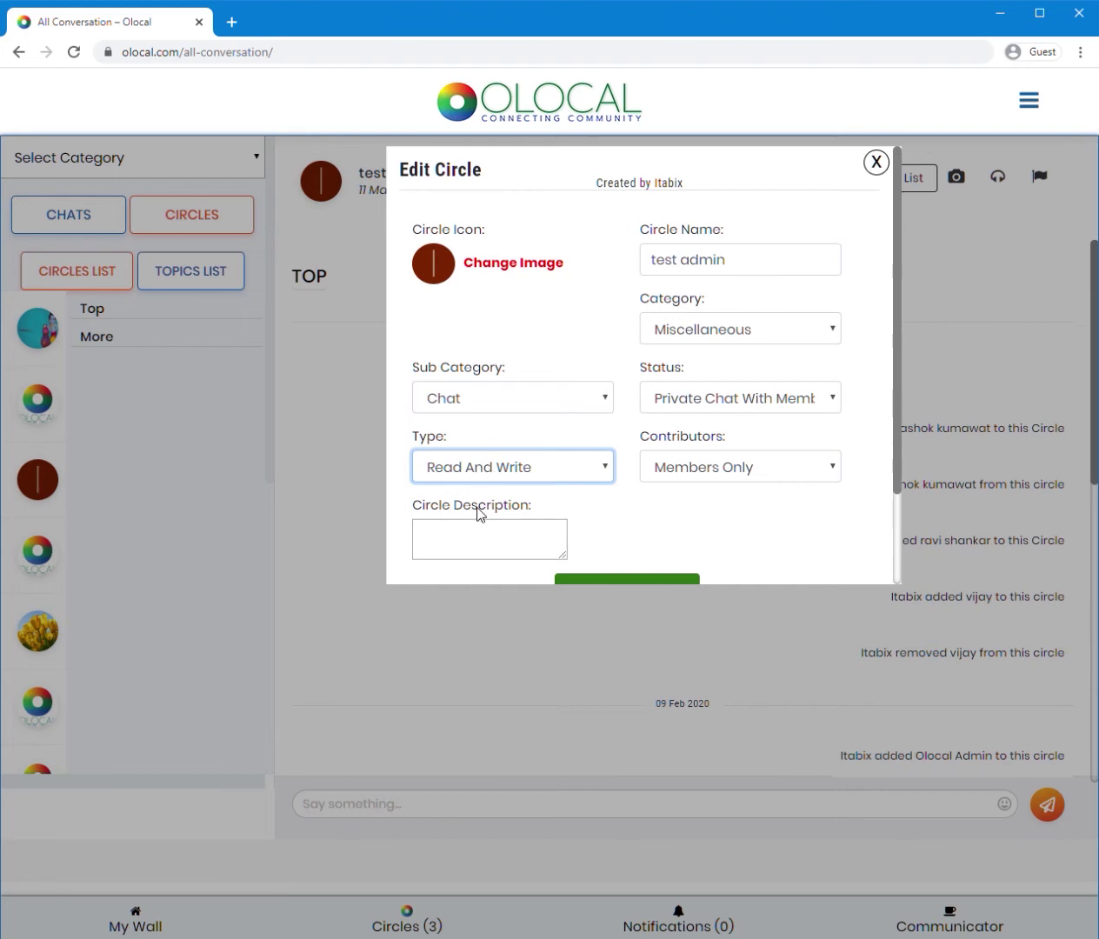
click(485, 330)
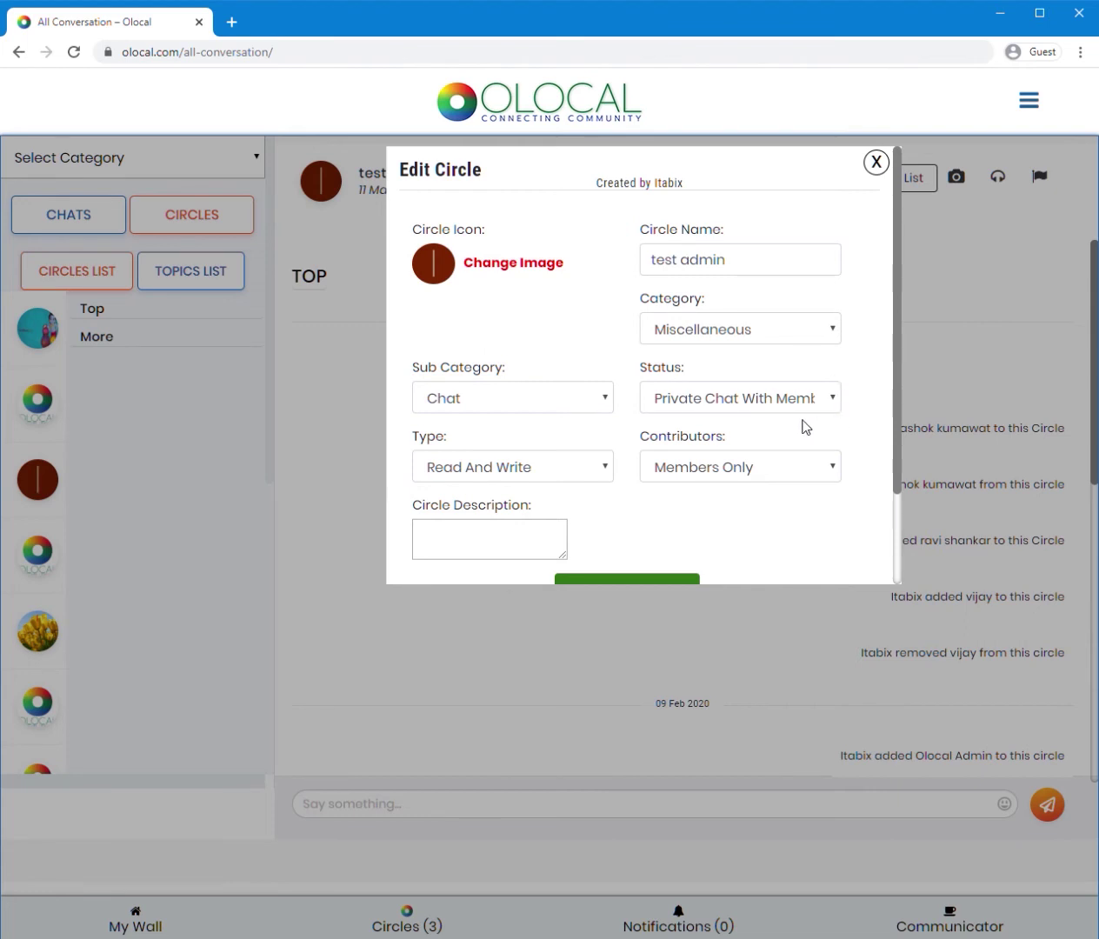
Try the Public status for the "test admin" circle and close the edit form without updating the circle
click(756, 404)
click(704, 434)
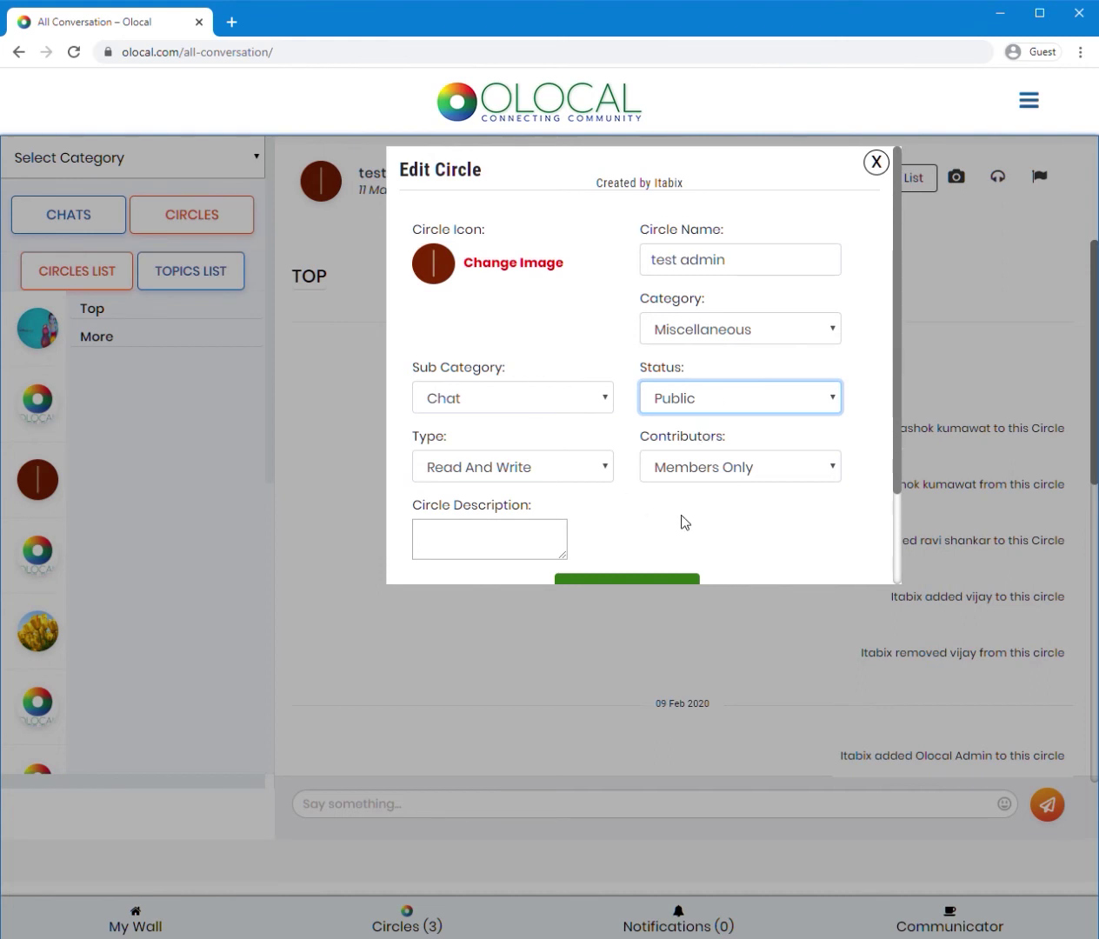
scroll(683, 526, down, 2)
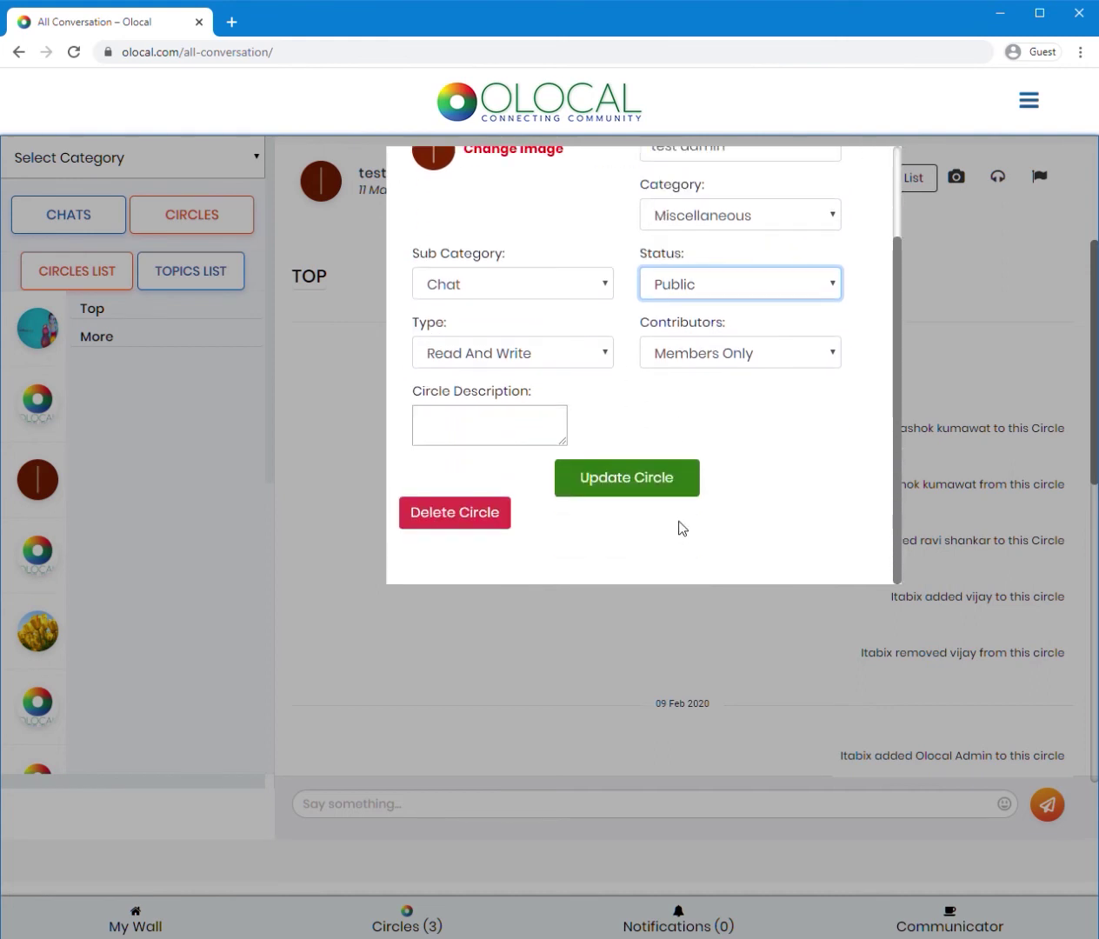
scroll(683, 526, up, 2)
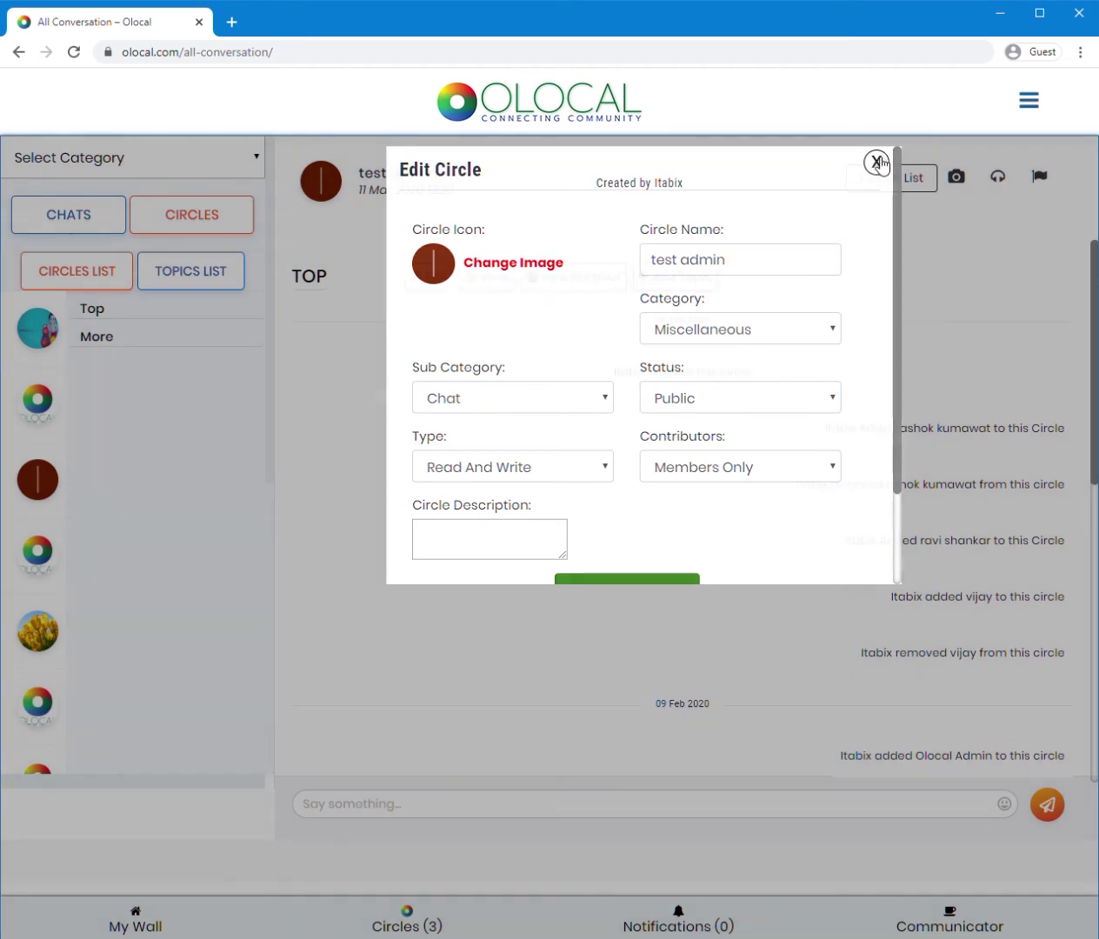
click(876, 161)
View the "test admin" circle's details and member list, and close the view
click(503, 289)
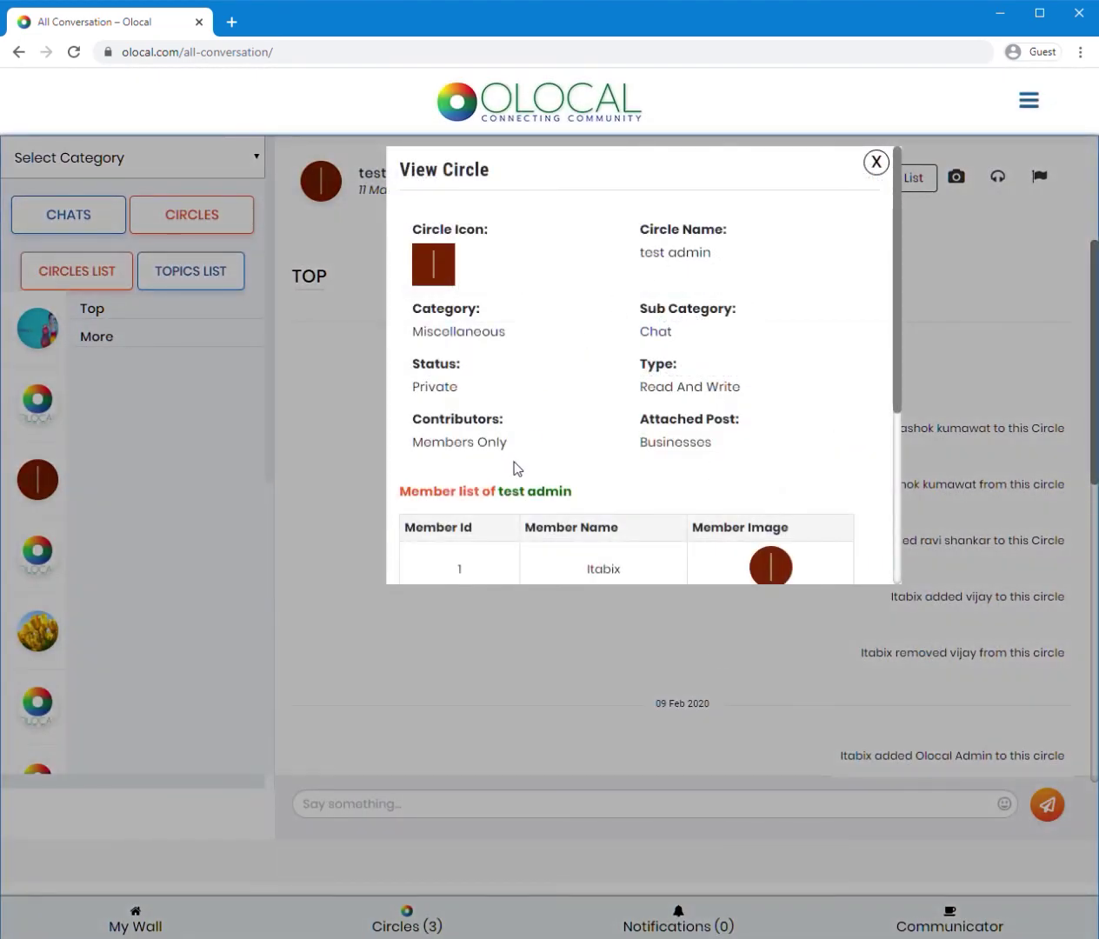
scroll(513, 469, down, 3)
scroll(515, 494, up, 3)
click(877, 162)
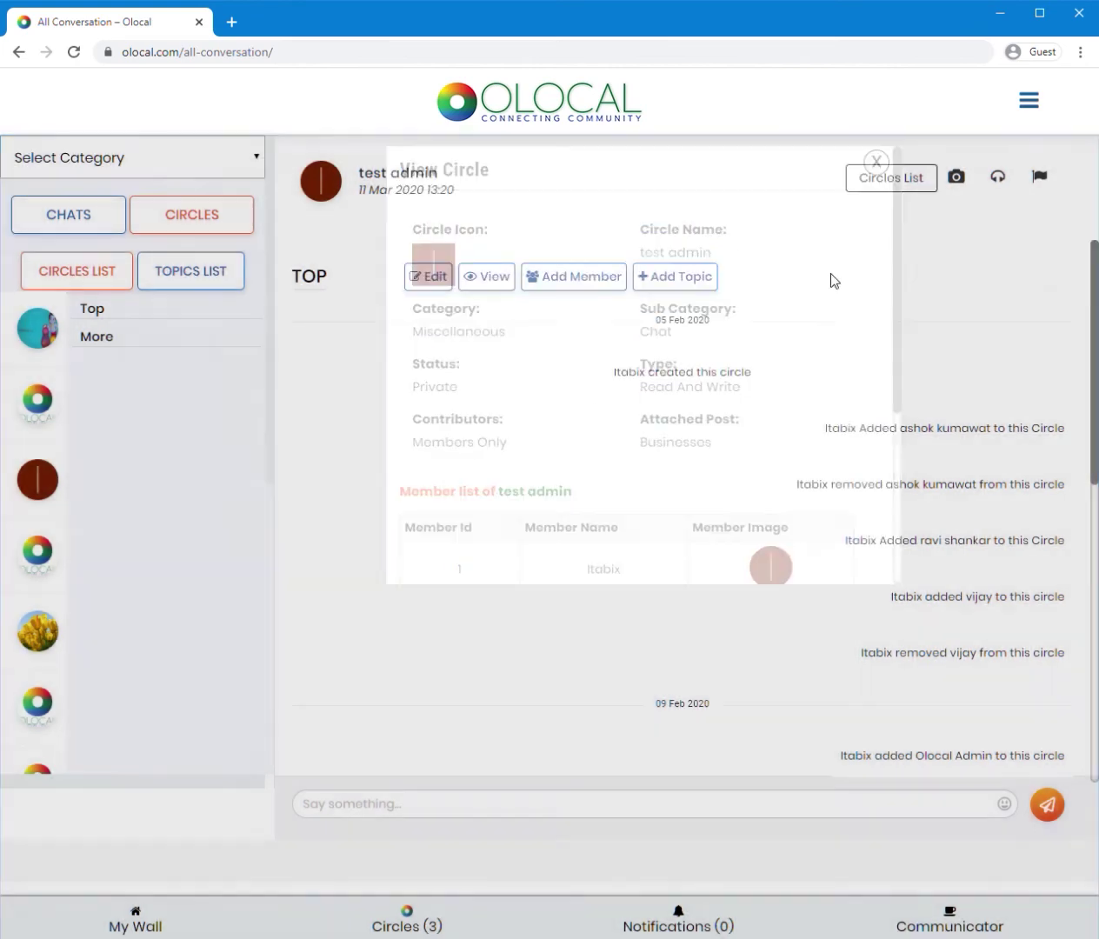
View the circle's add-member list and the new topic prompt, leaving both without adding anything
click(598, 282)
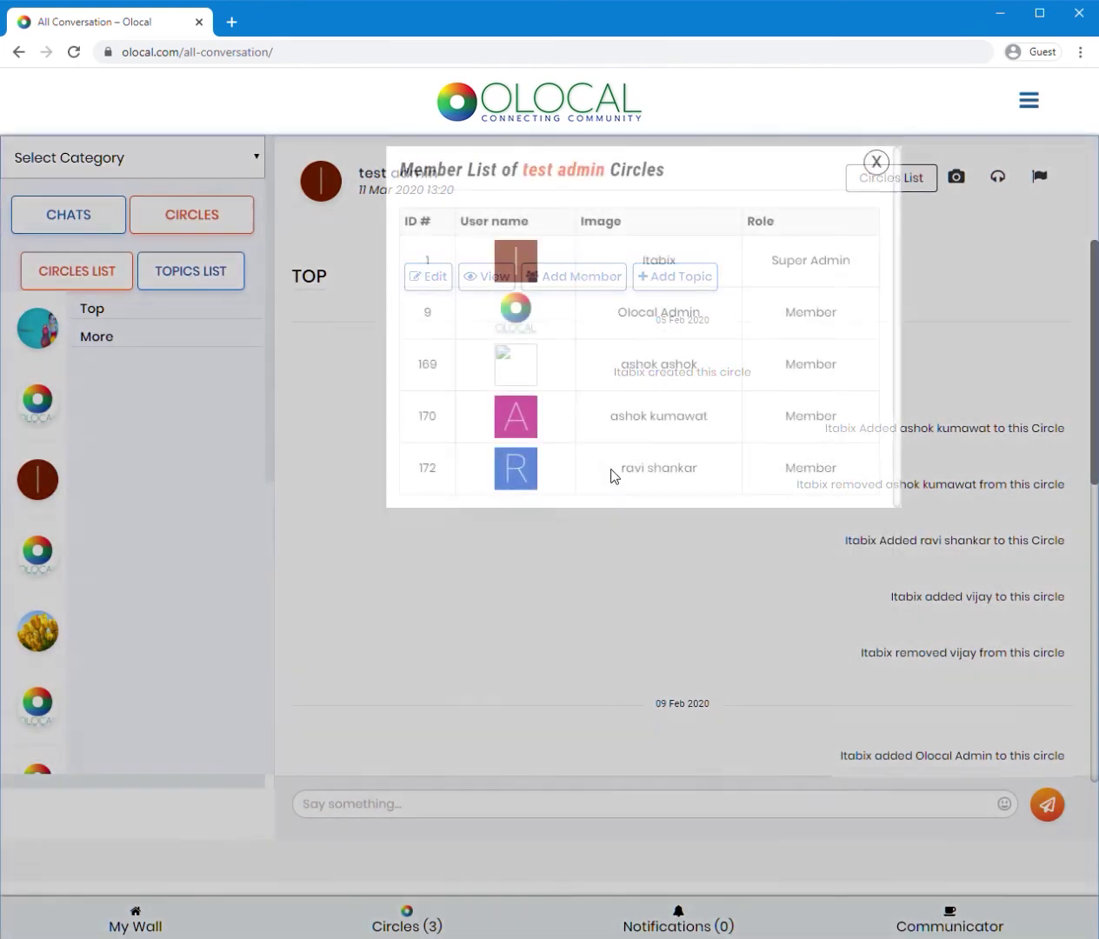
click(878, 163)
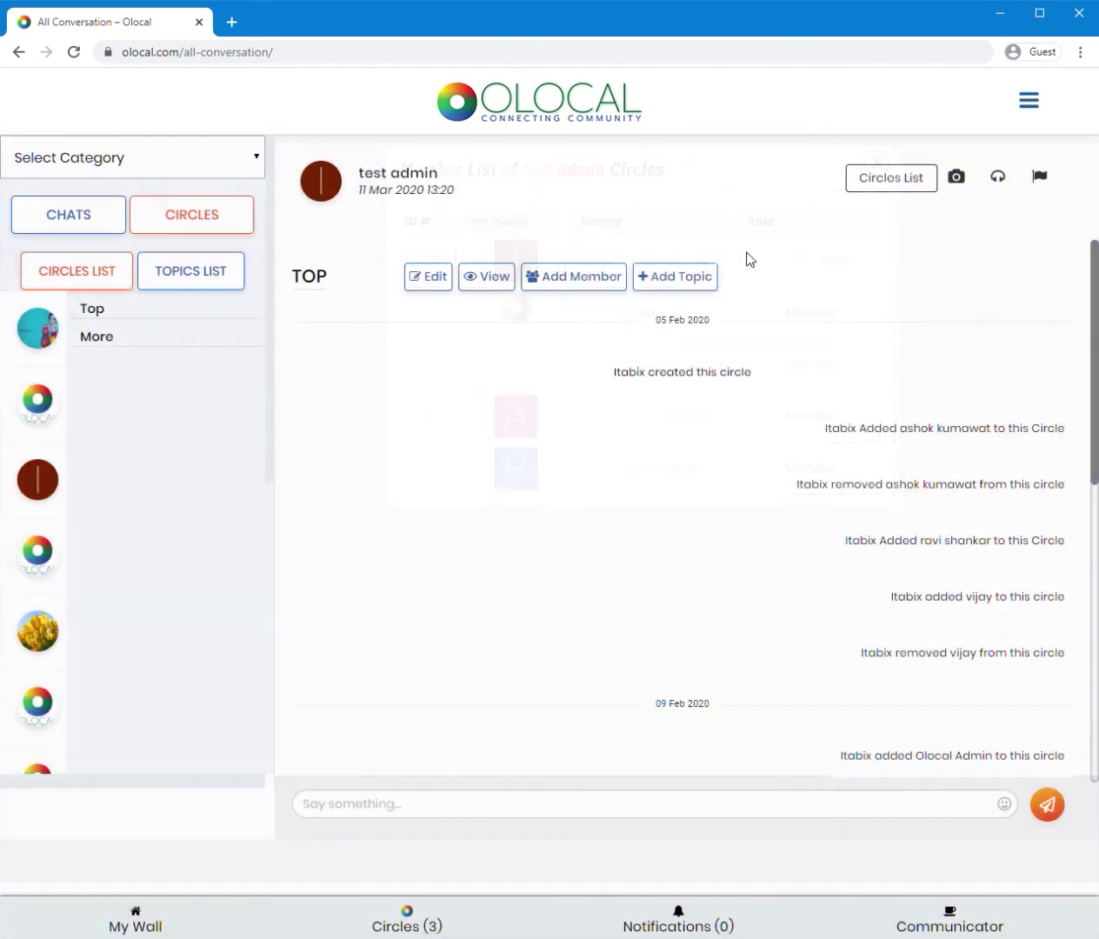
click(707, 276)
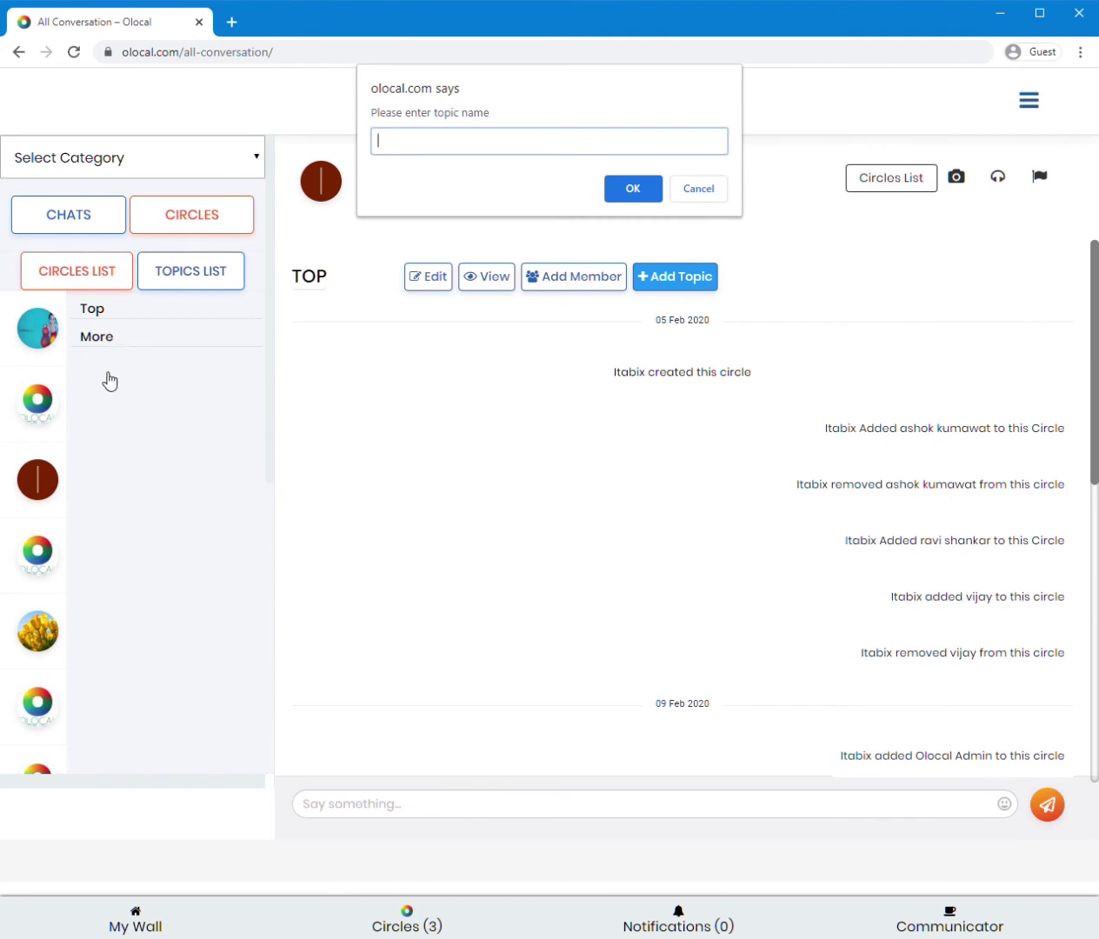
click(696, 191)
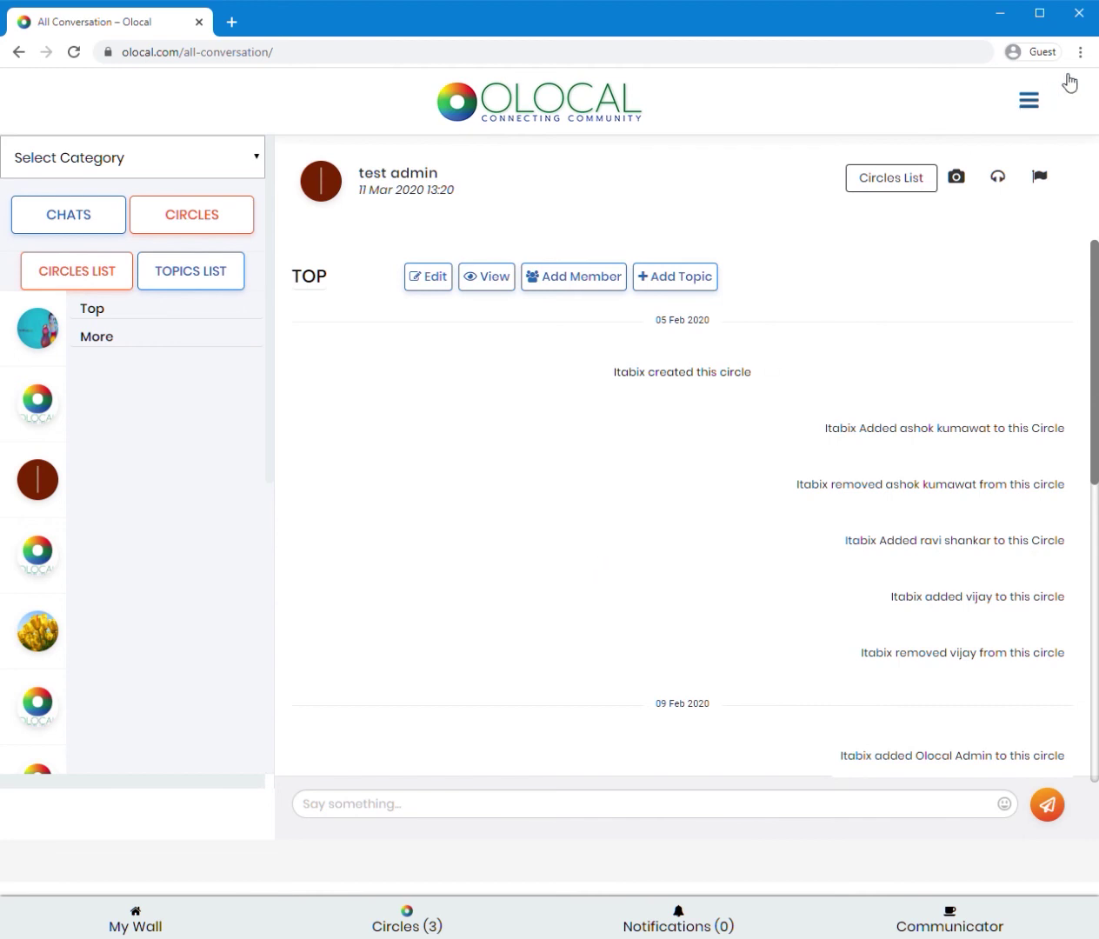
Open the All Circles page and view the details page of "Here's A Circle" with its messages
click(1031, 102)
click(969, 314)
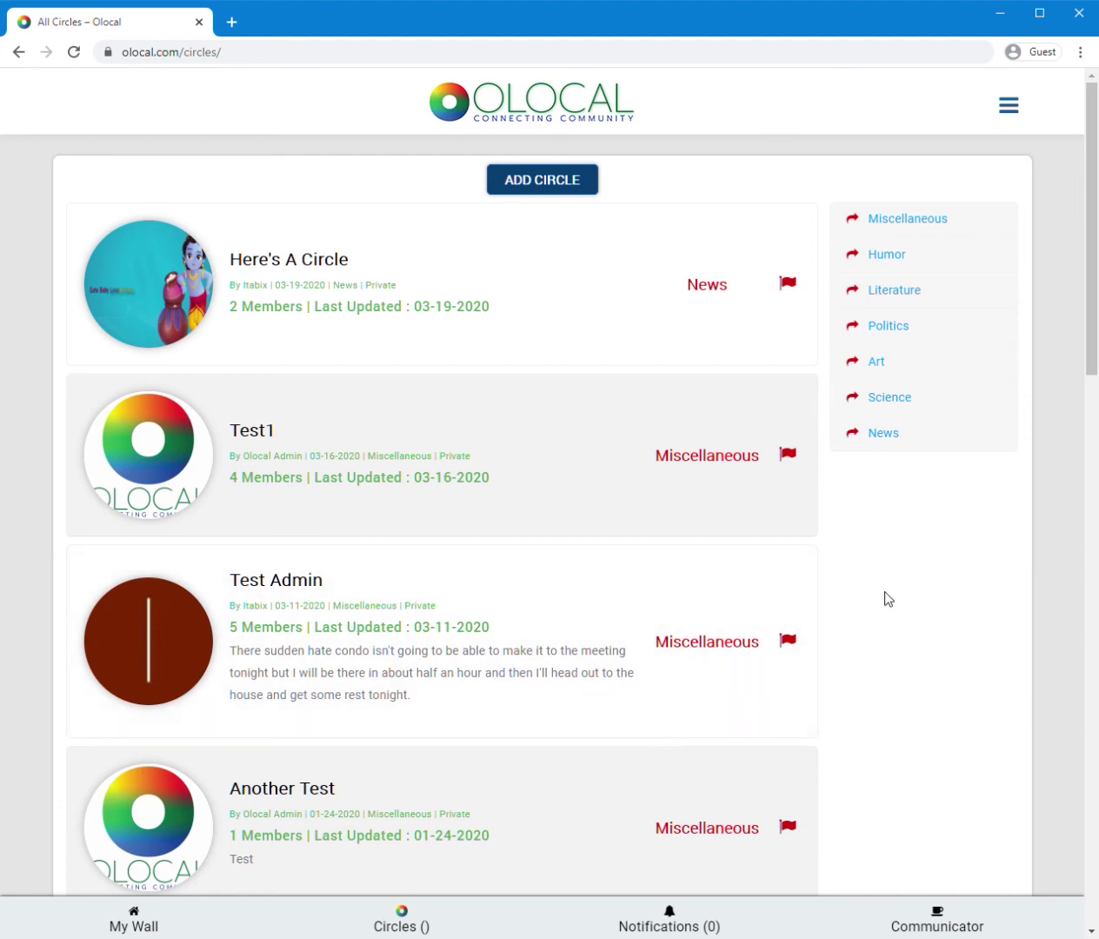
click(269, 265)
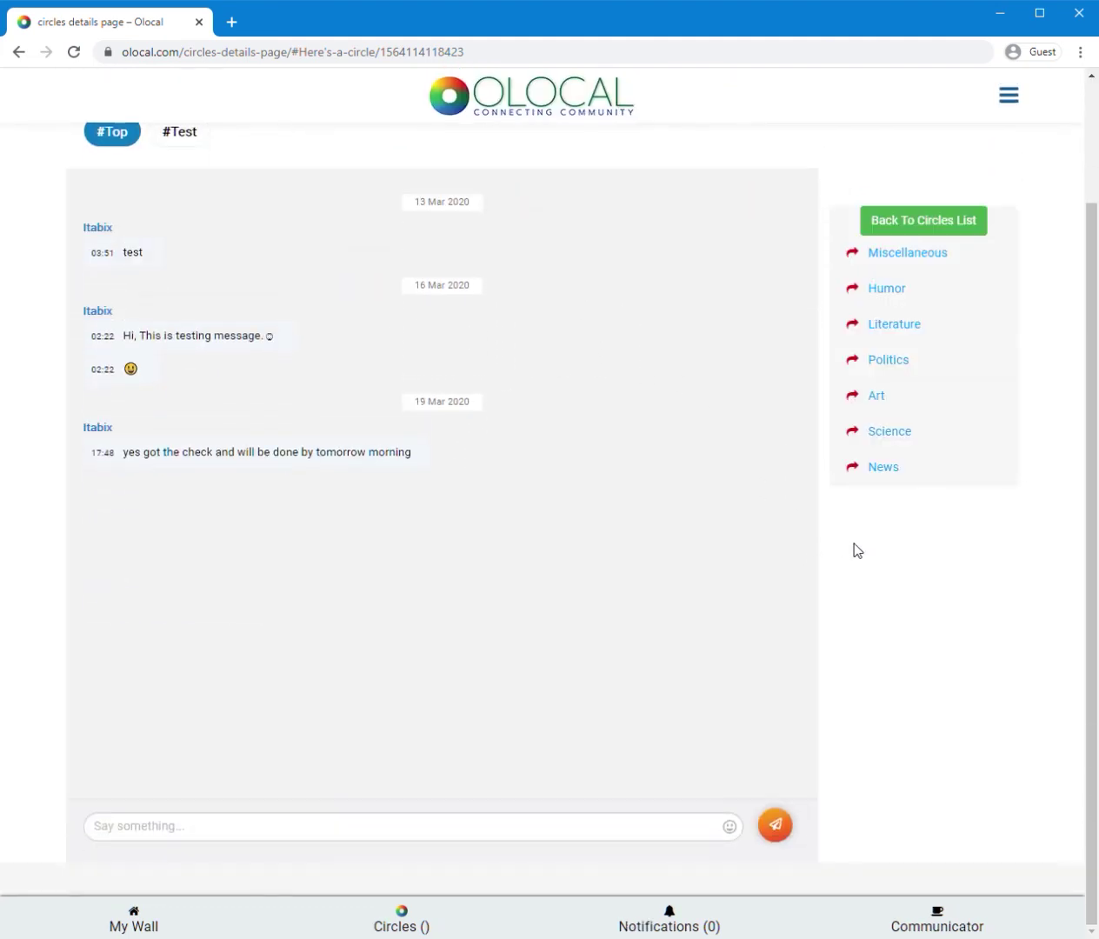
scroll(846, 547, up, 3)
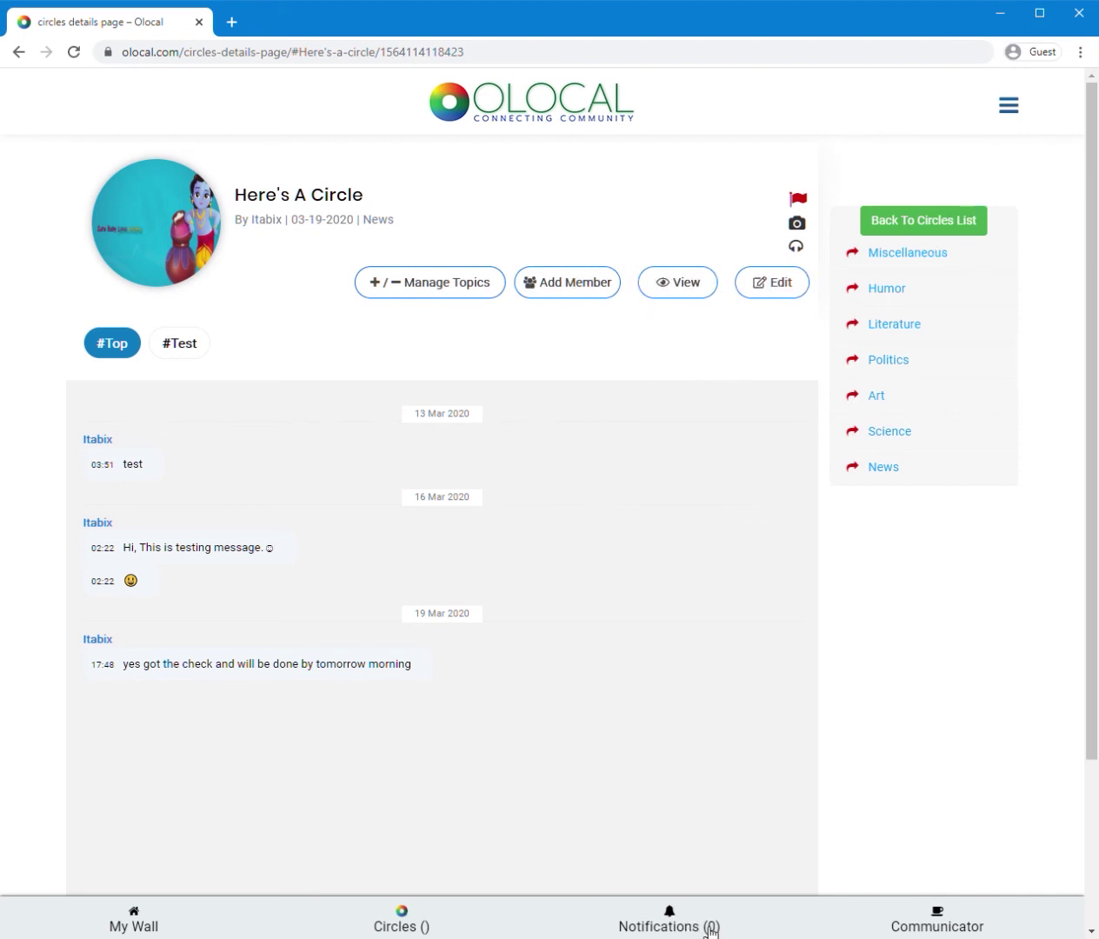
View the notifications page, and open the account's Vendor Dashboard to look through its store report and sections
click(635, 928)
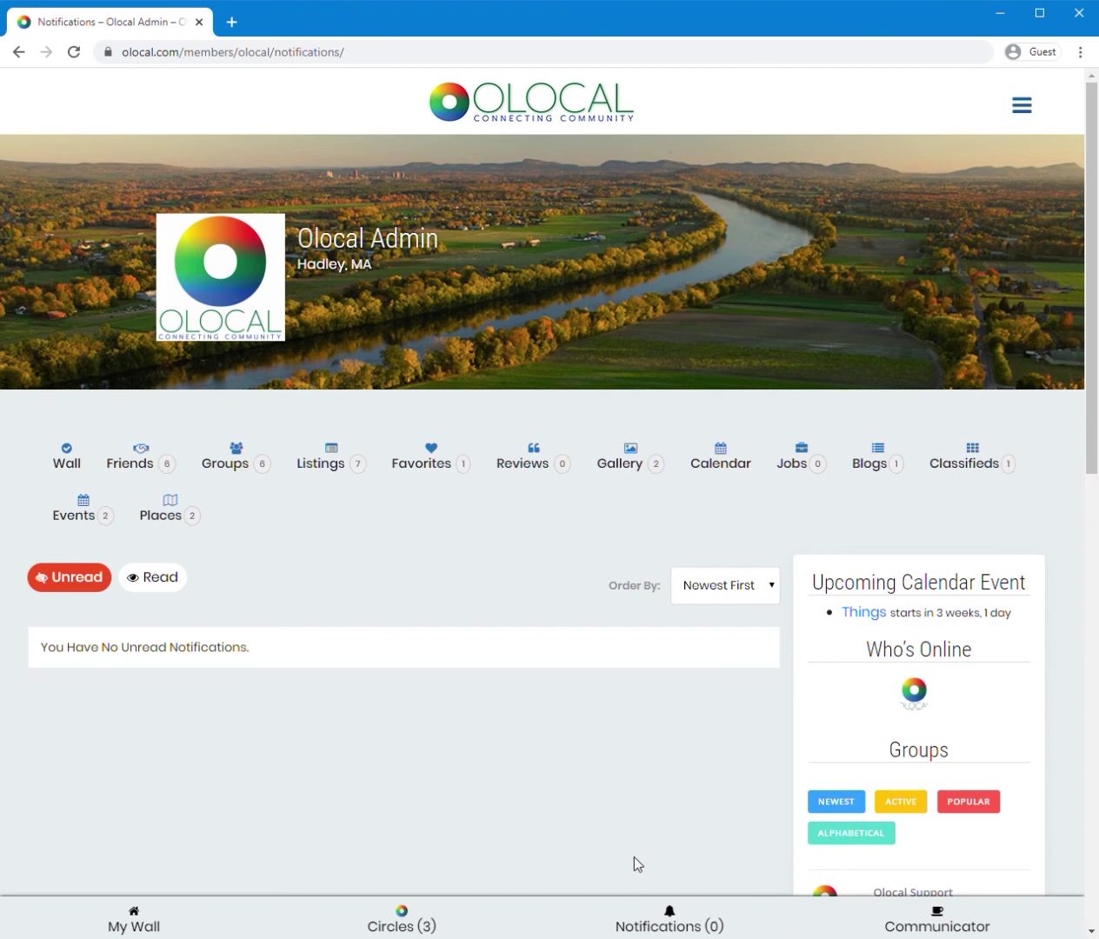
click(1021, 105)
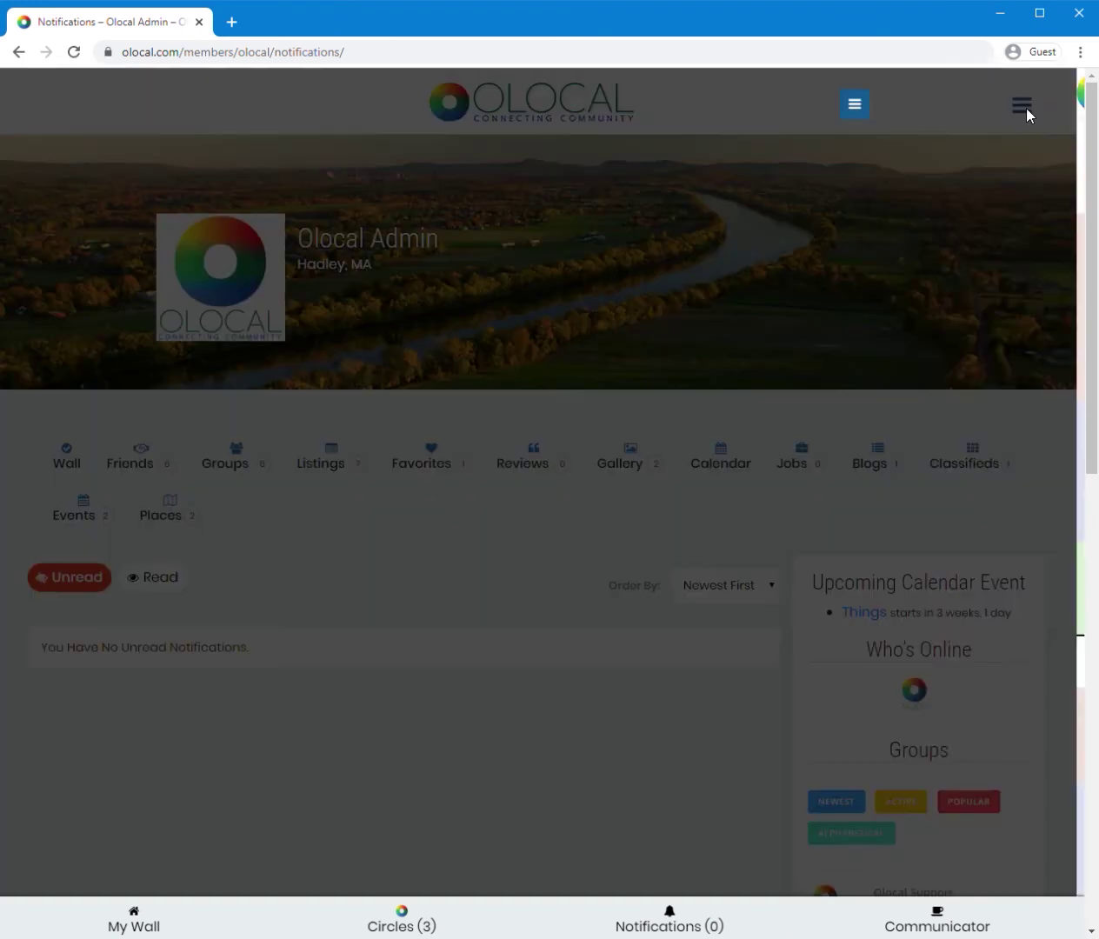
scroll(969, 606, down, 2)
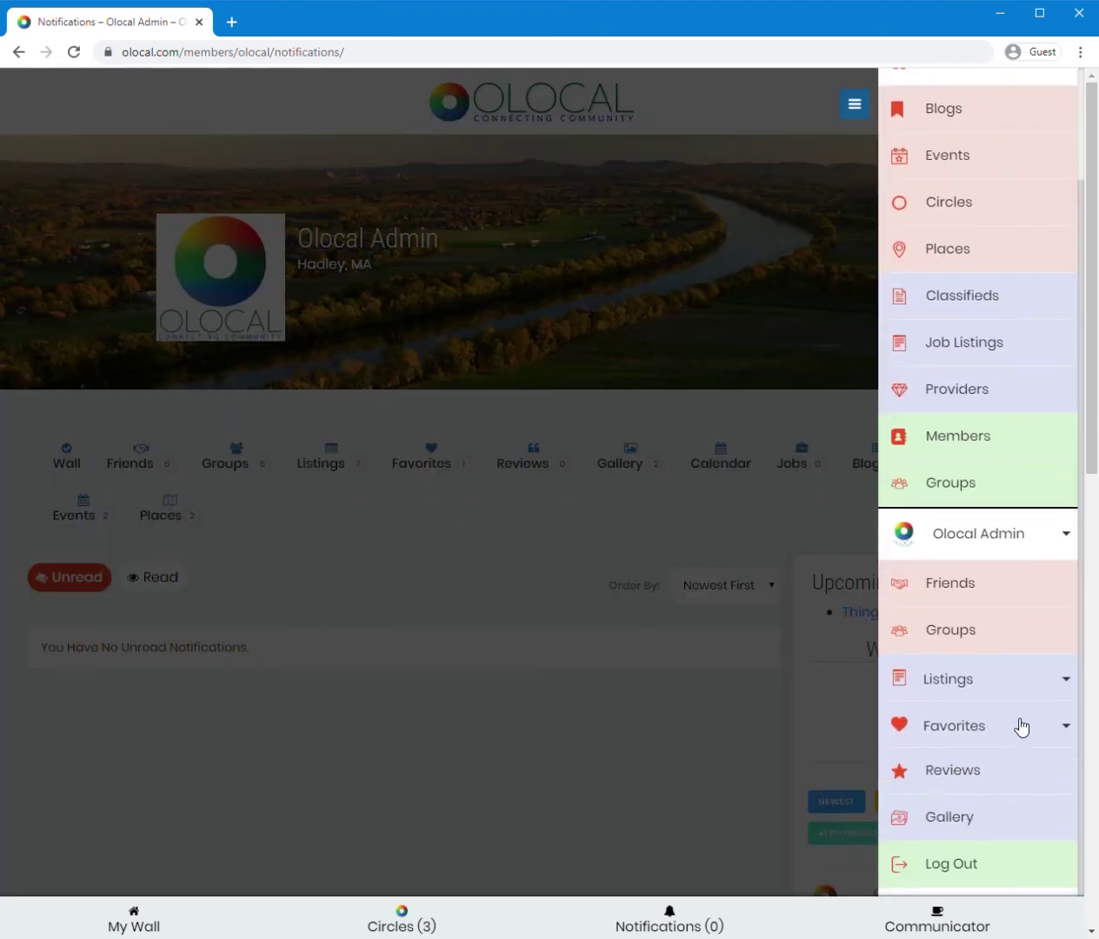
click(1063, 541)
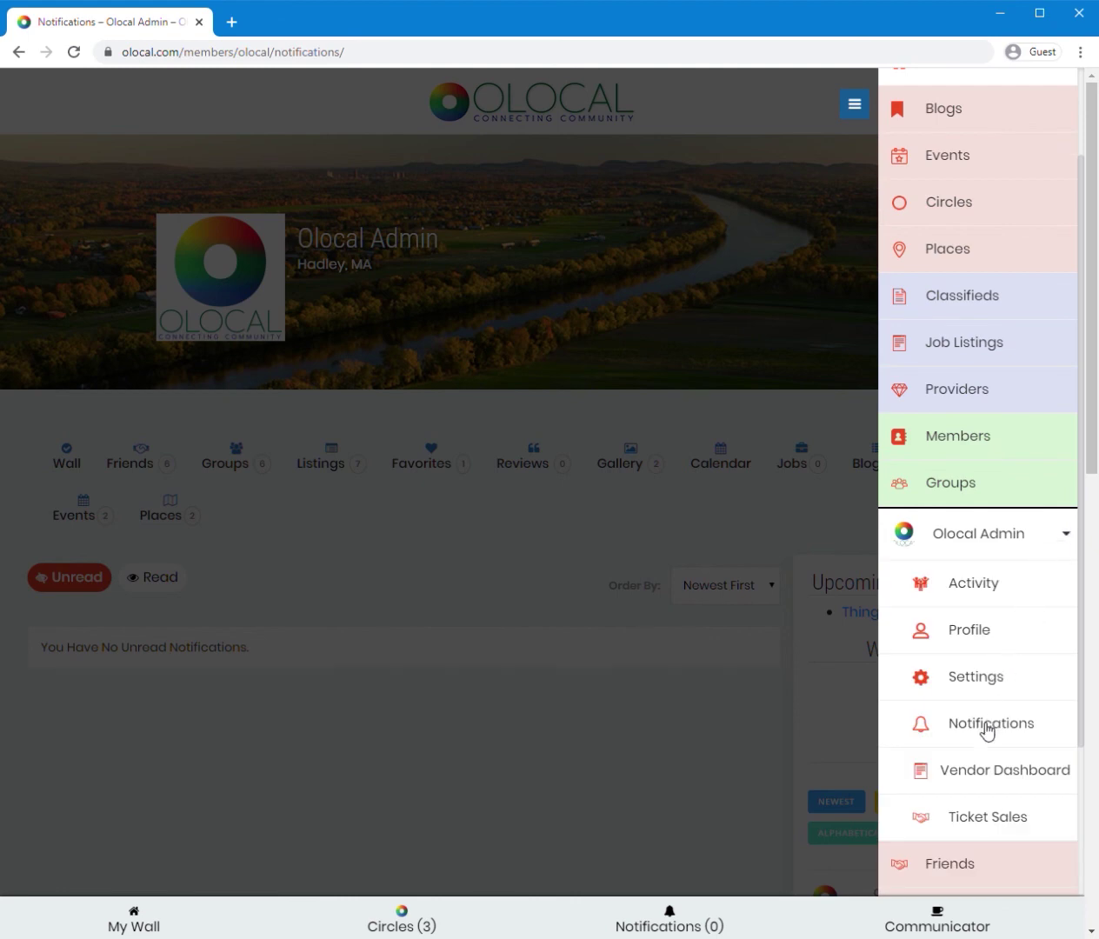
click(975, 778)
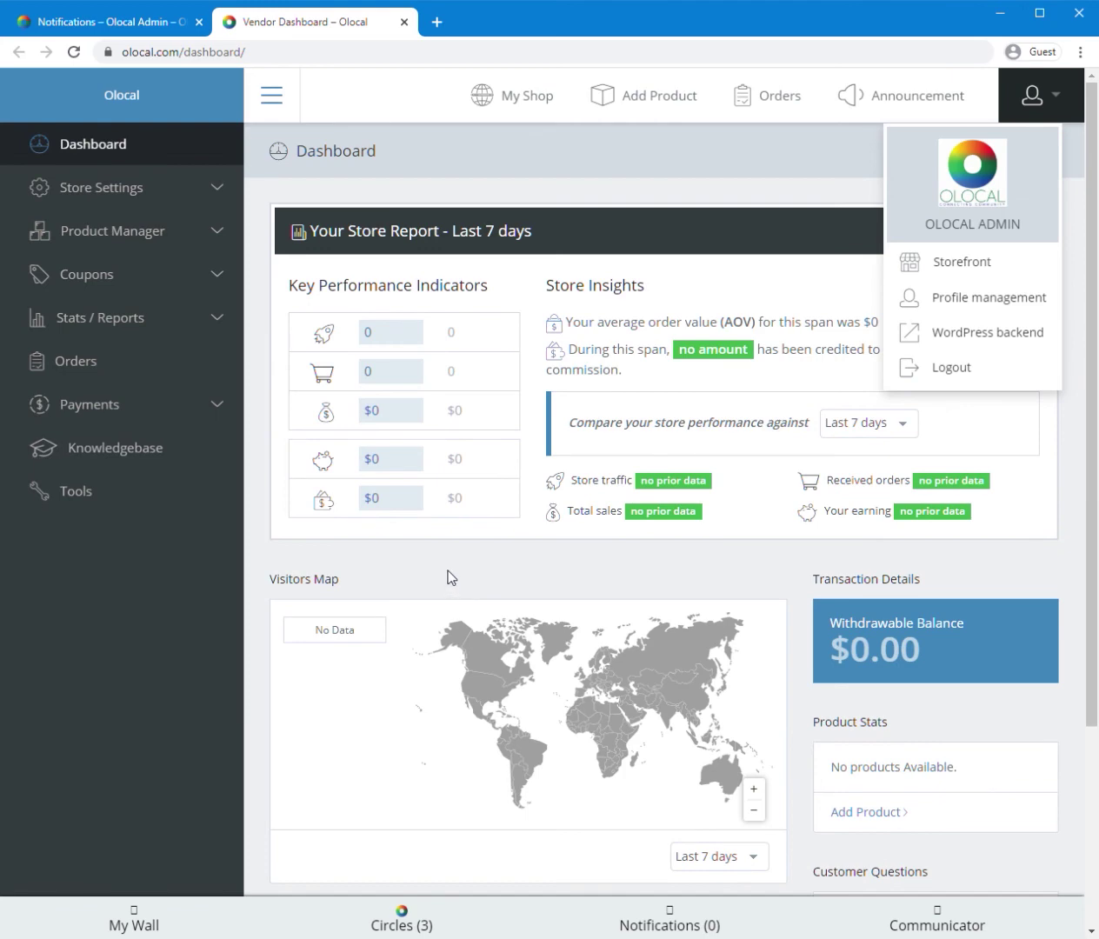
scroll(561, 571, down, 6)
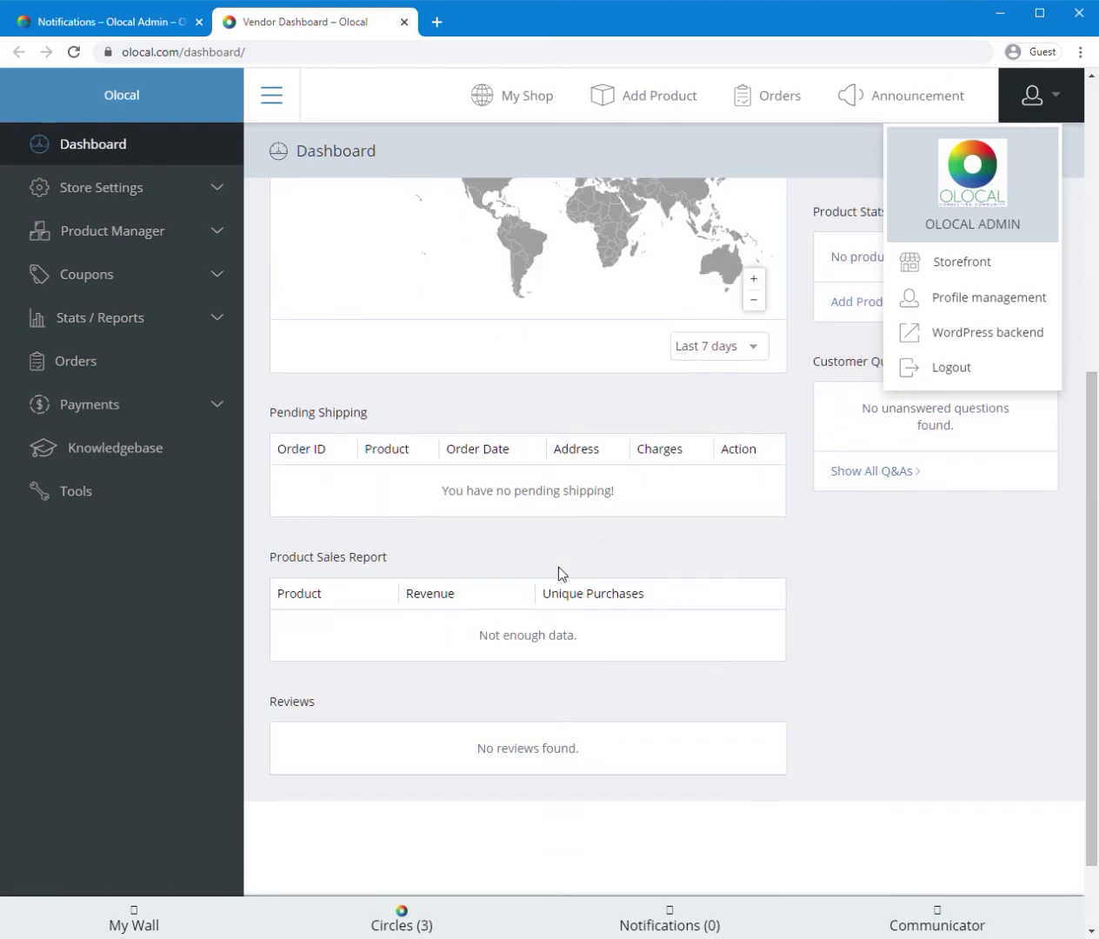
scroll(558, 574, up, 6)
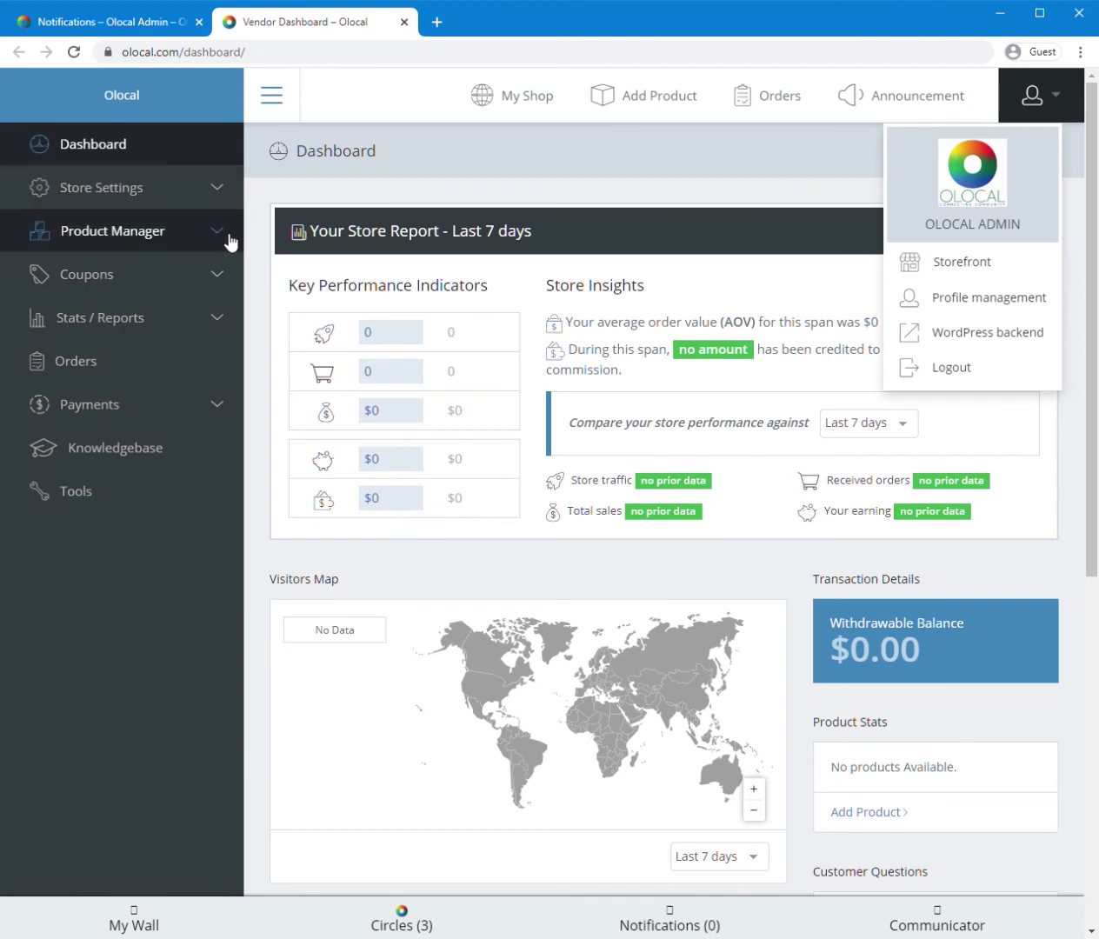
Expand the dashboard's Store Settings, Product Manager, Coupons, Stats / Reports and Payments sections to view their entries
click(219, 197)
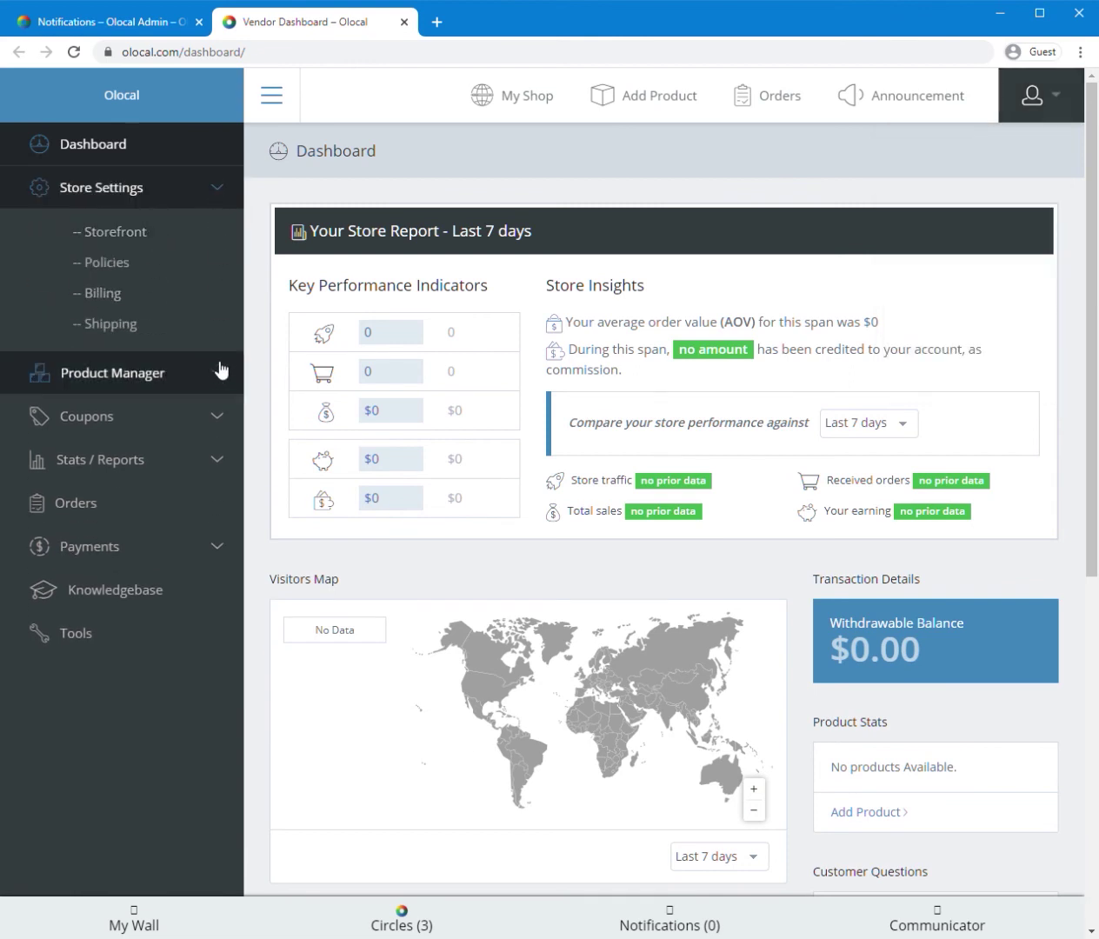
click(220, 372)
click(220, 370)
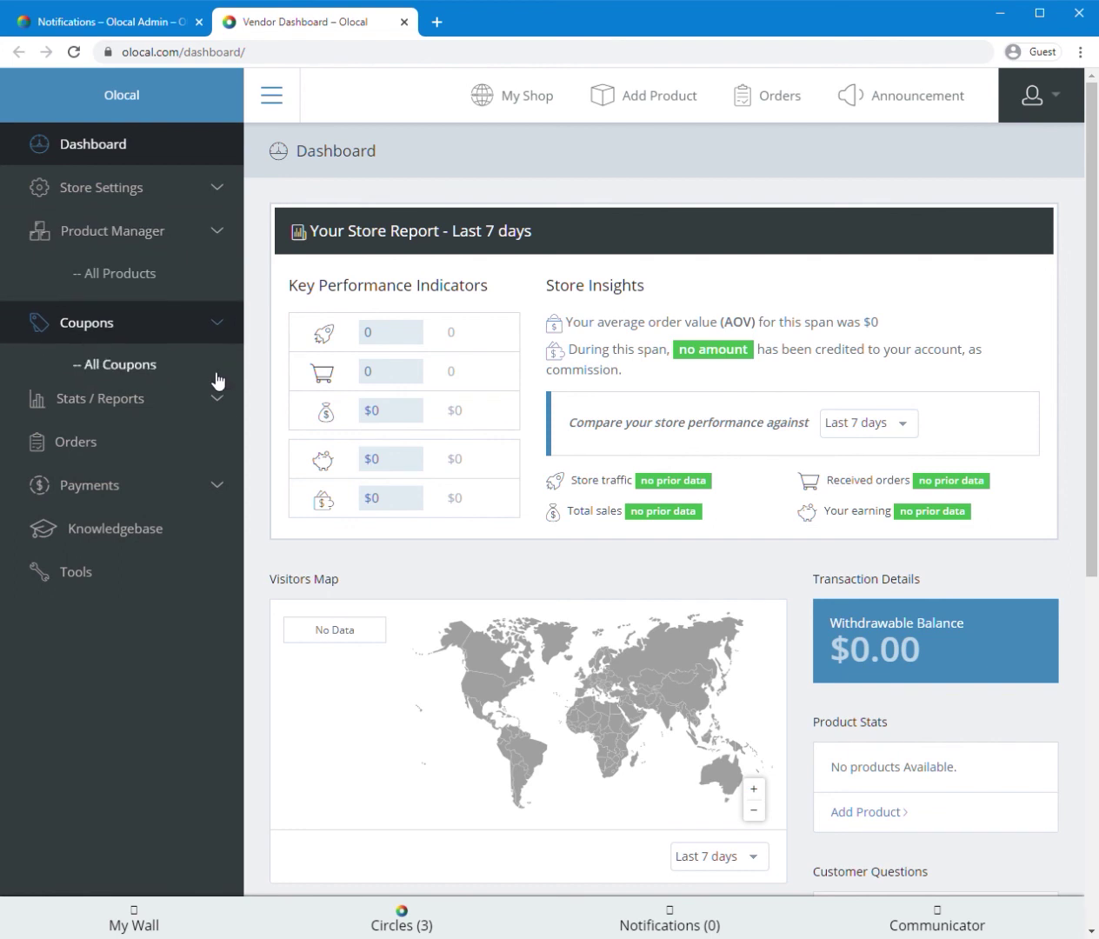
click(221, 400)
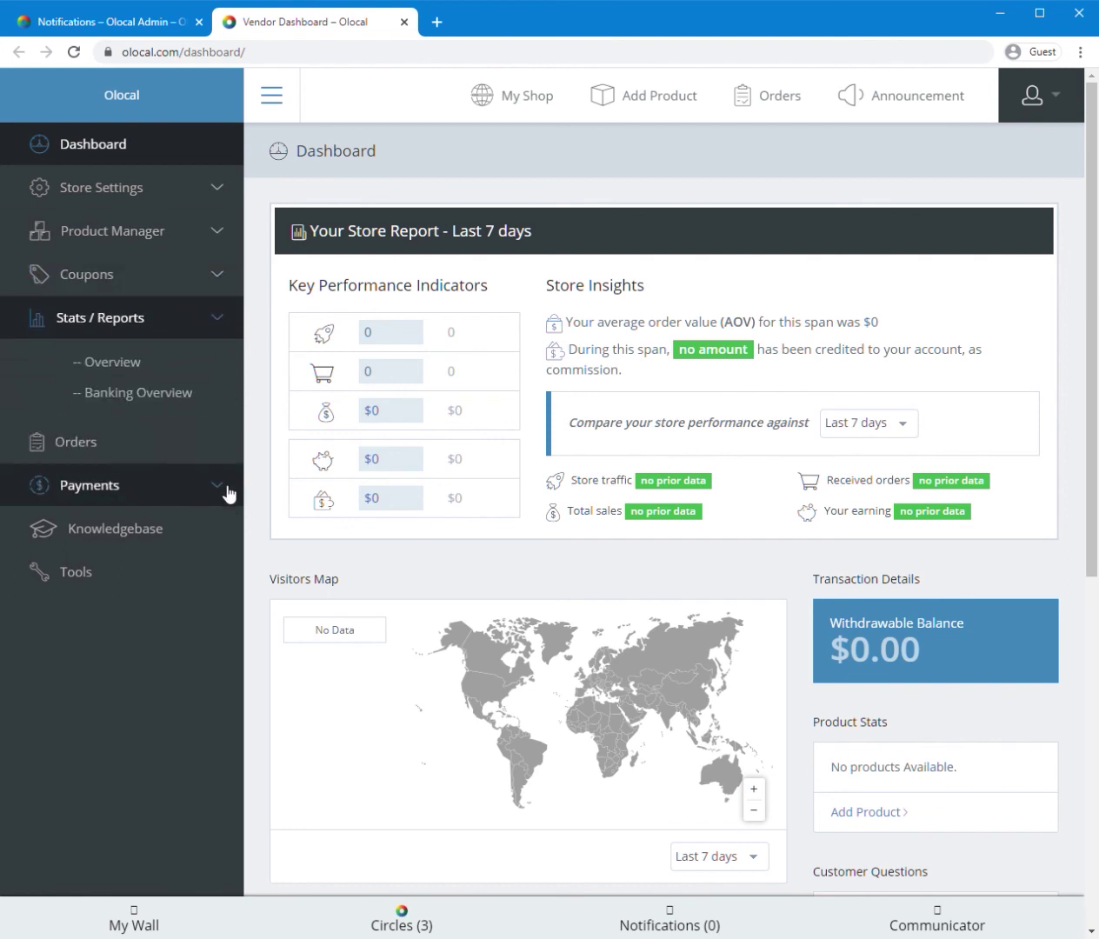
click(228, 494)
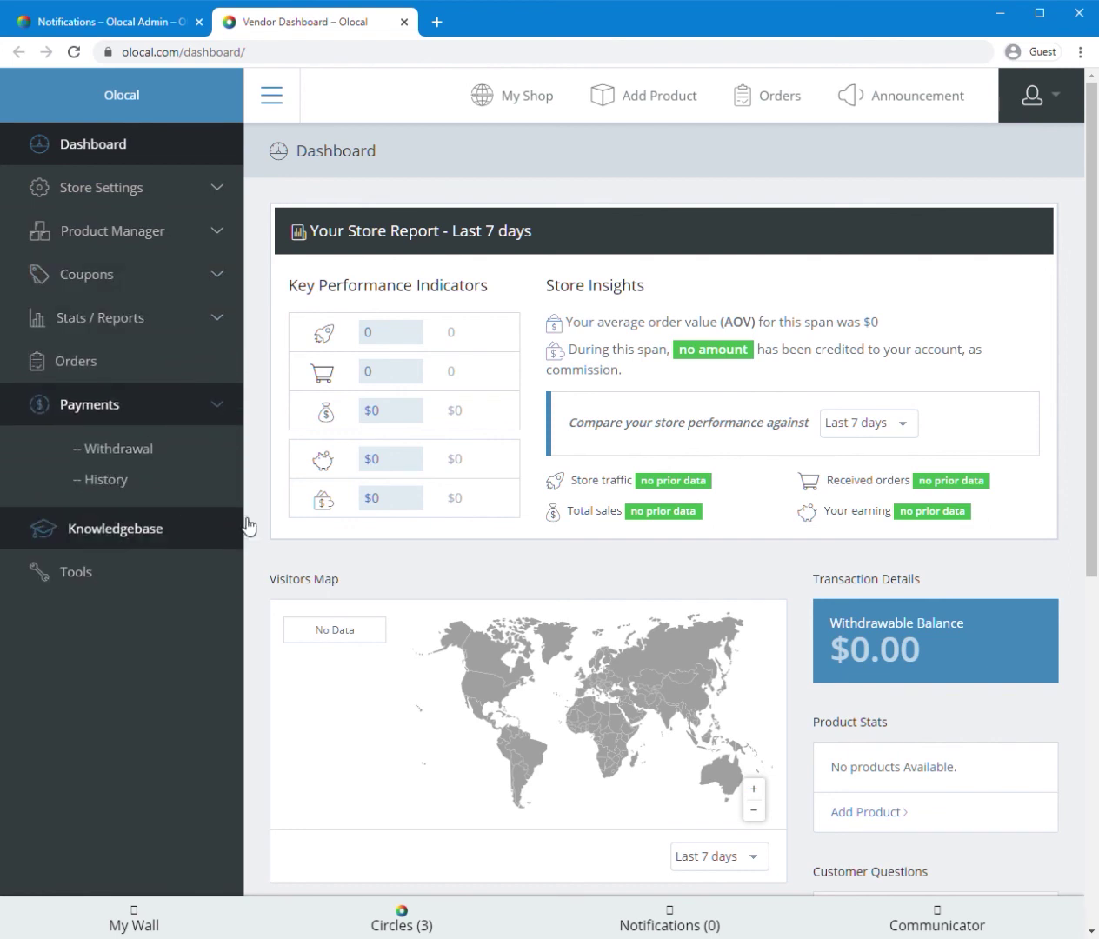
Return from the vendor dashboard to the notifications page and view the Olocal Admin account's entries in the site menu, then close it
click(275, 102)
click(272, 98)
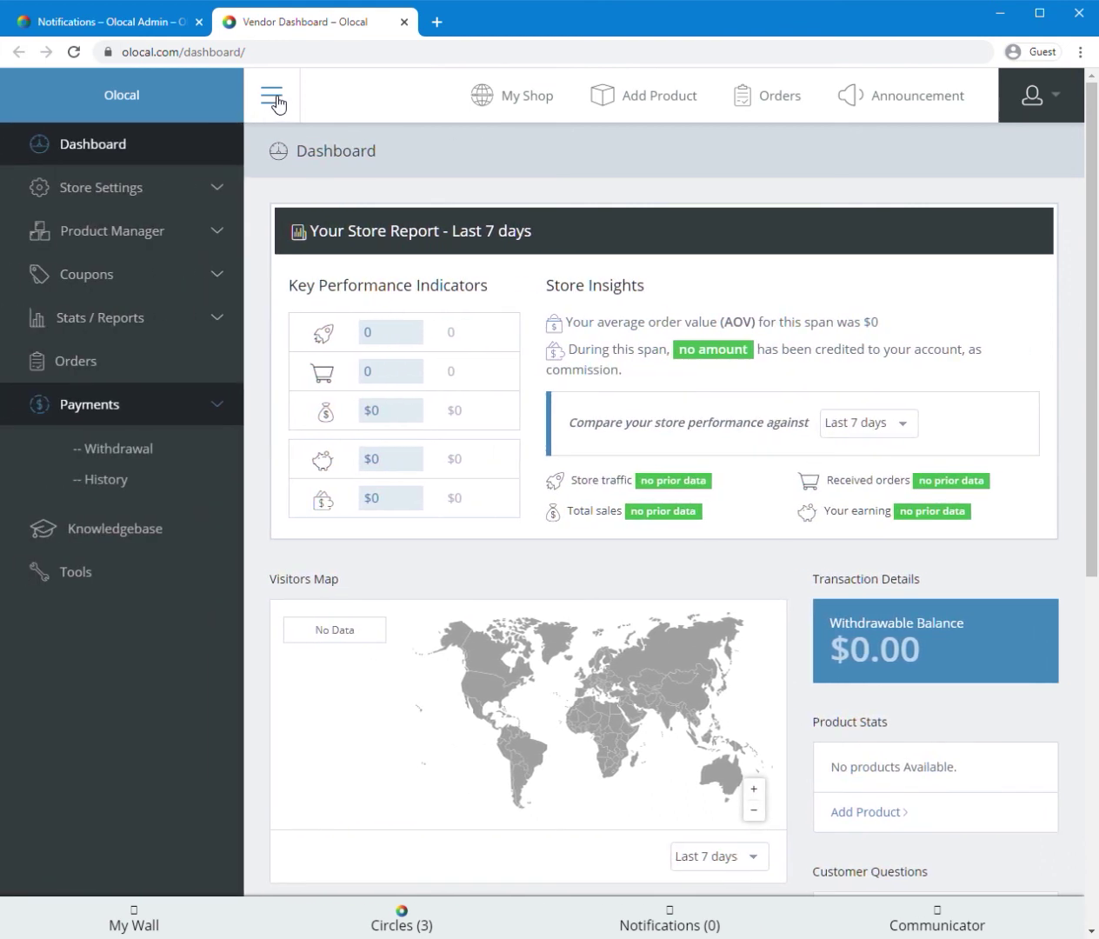
click(134, 32)
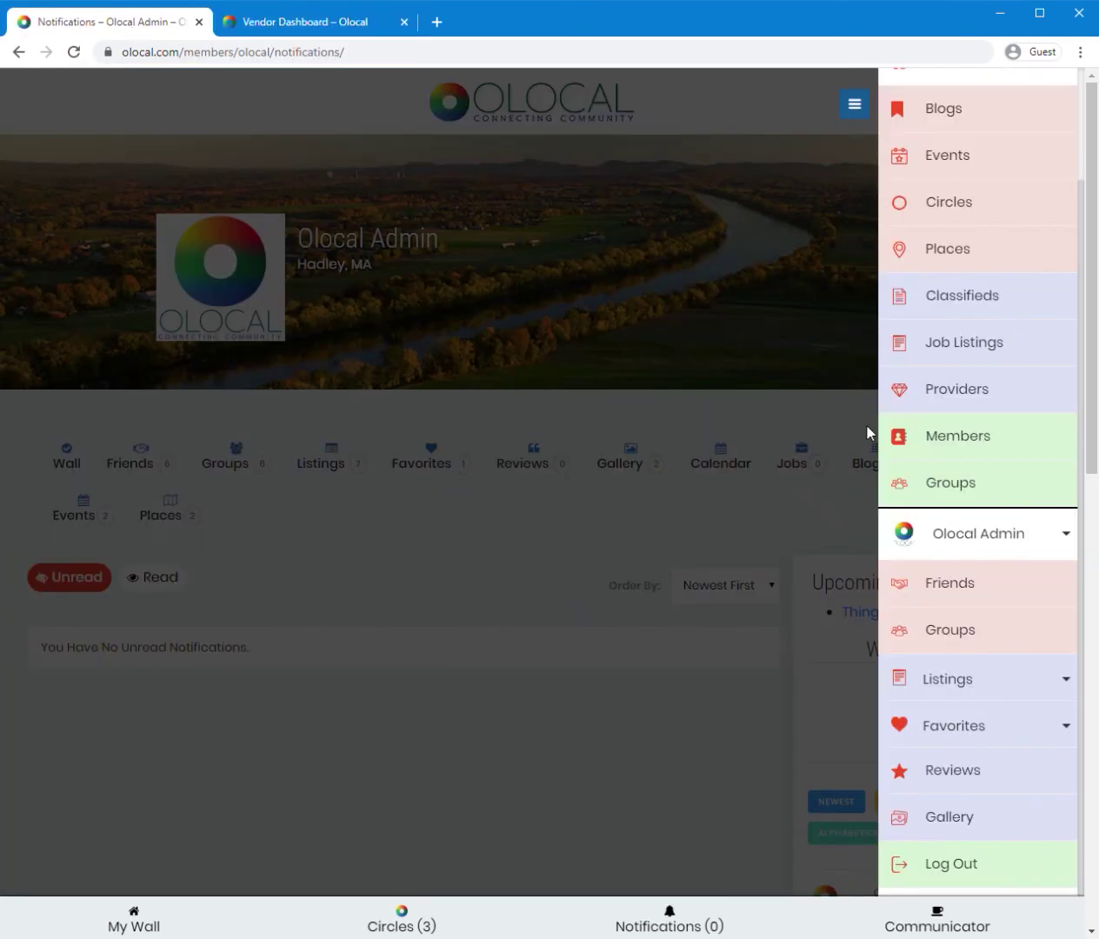
click(1063, 536)
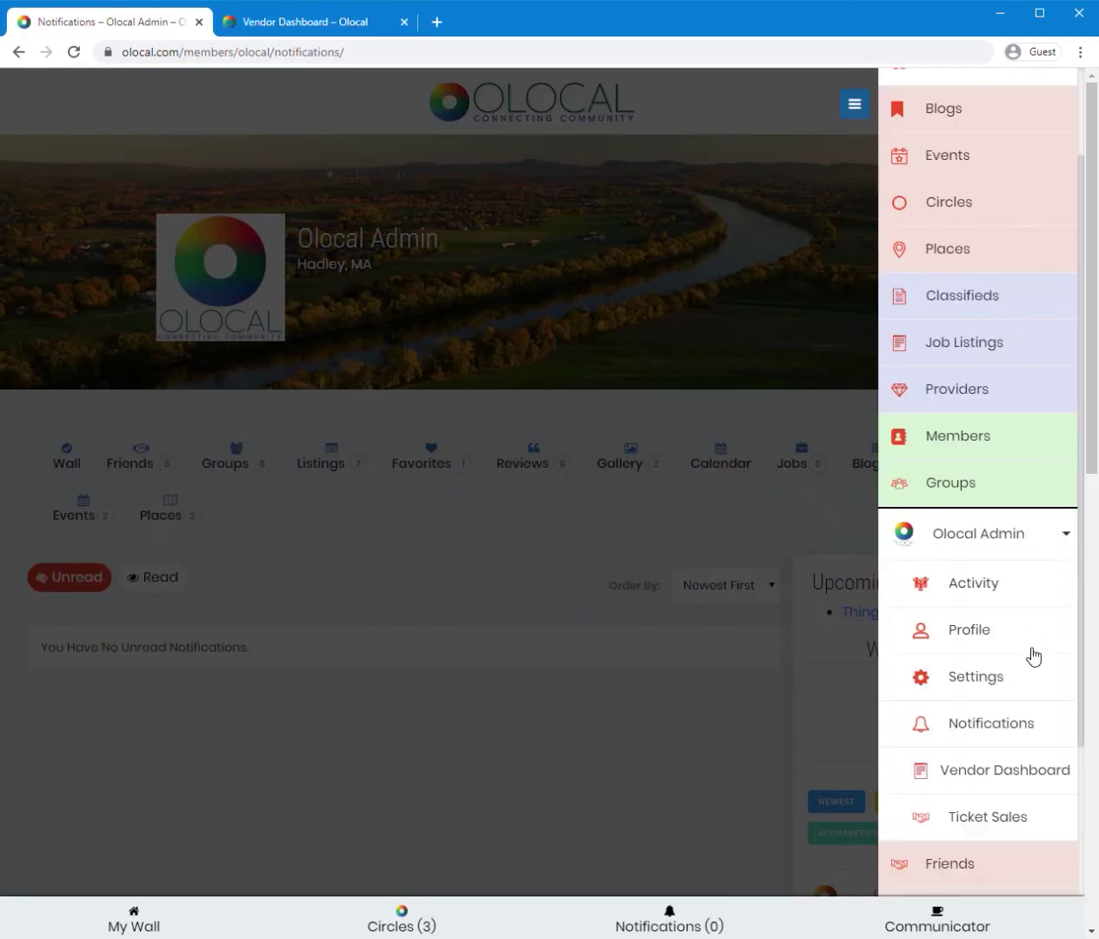
scroll(1033, 656, down, 3)
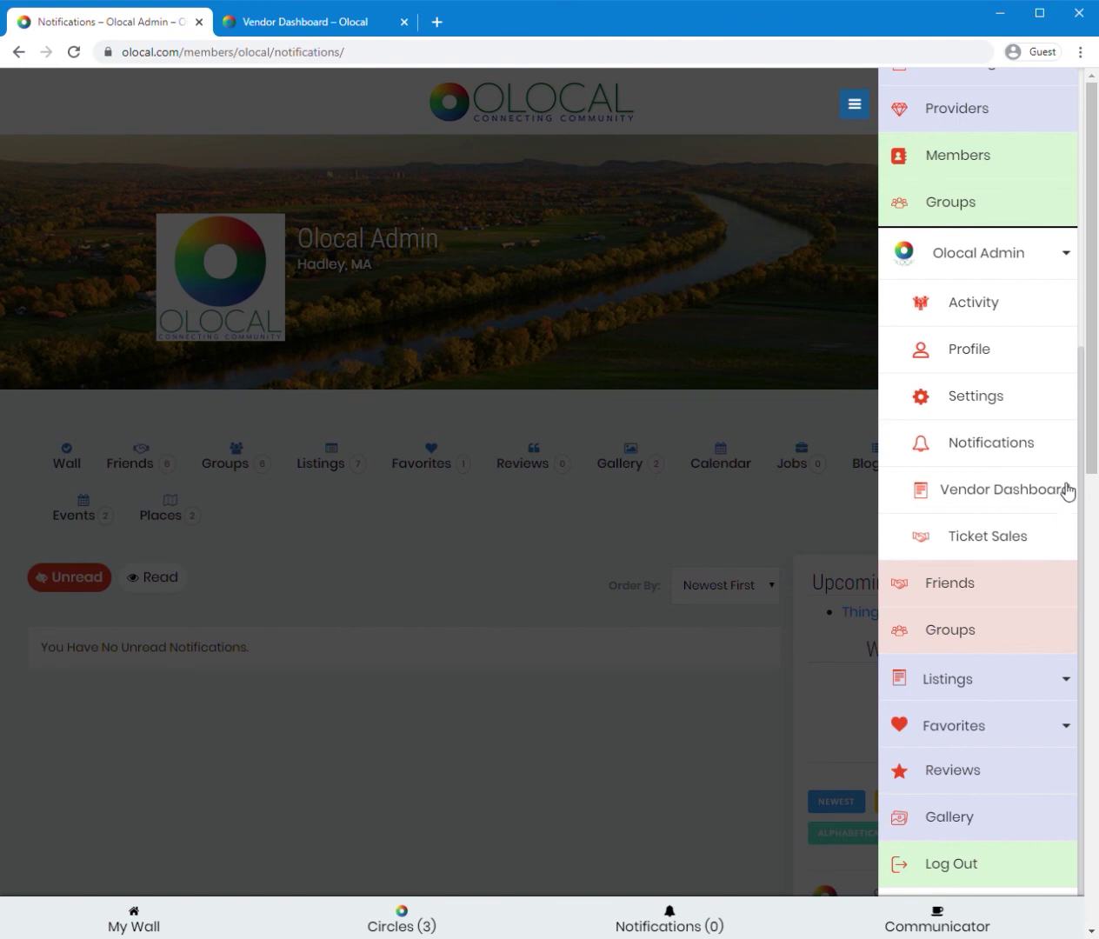
scroll(1093, 427, down, 1)
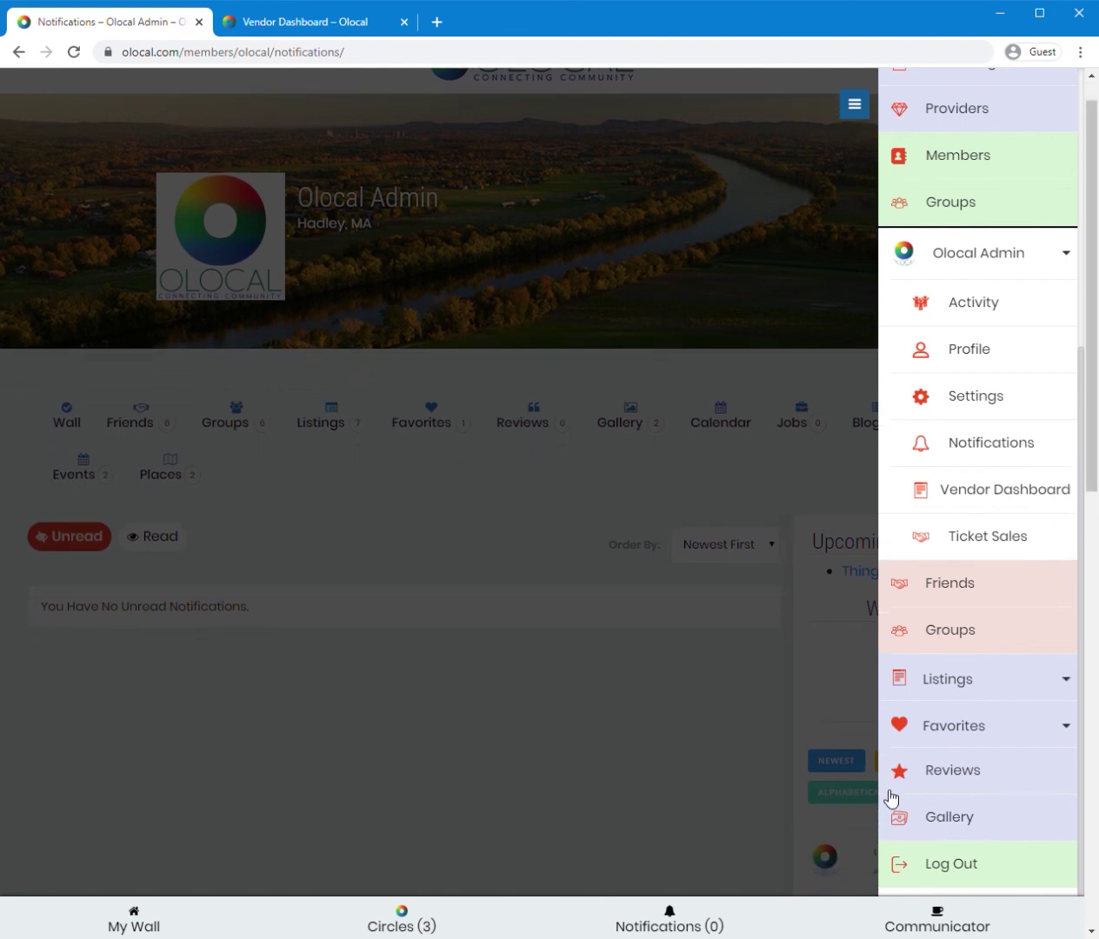
click(614, 483)
Open a friend's profile from Olocal Admin's Friends list and view its wall and the activity filter choices
scroll(866, 662, down, 8)
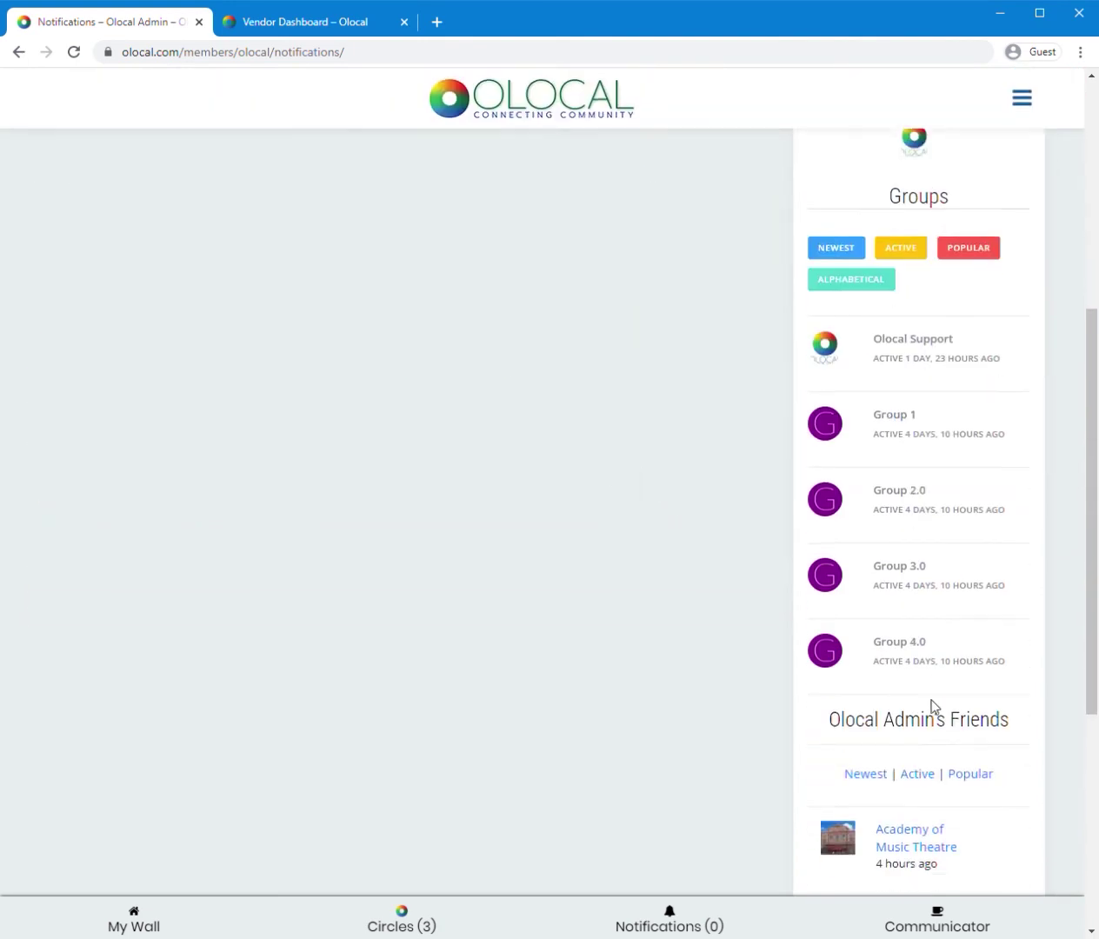
click(910, 536)
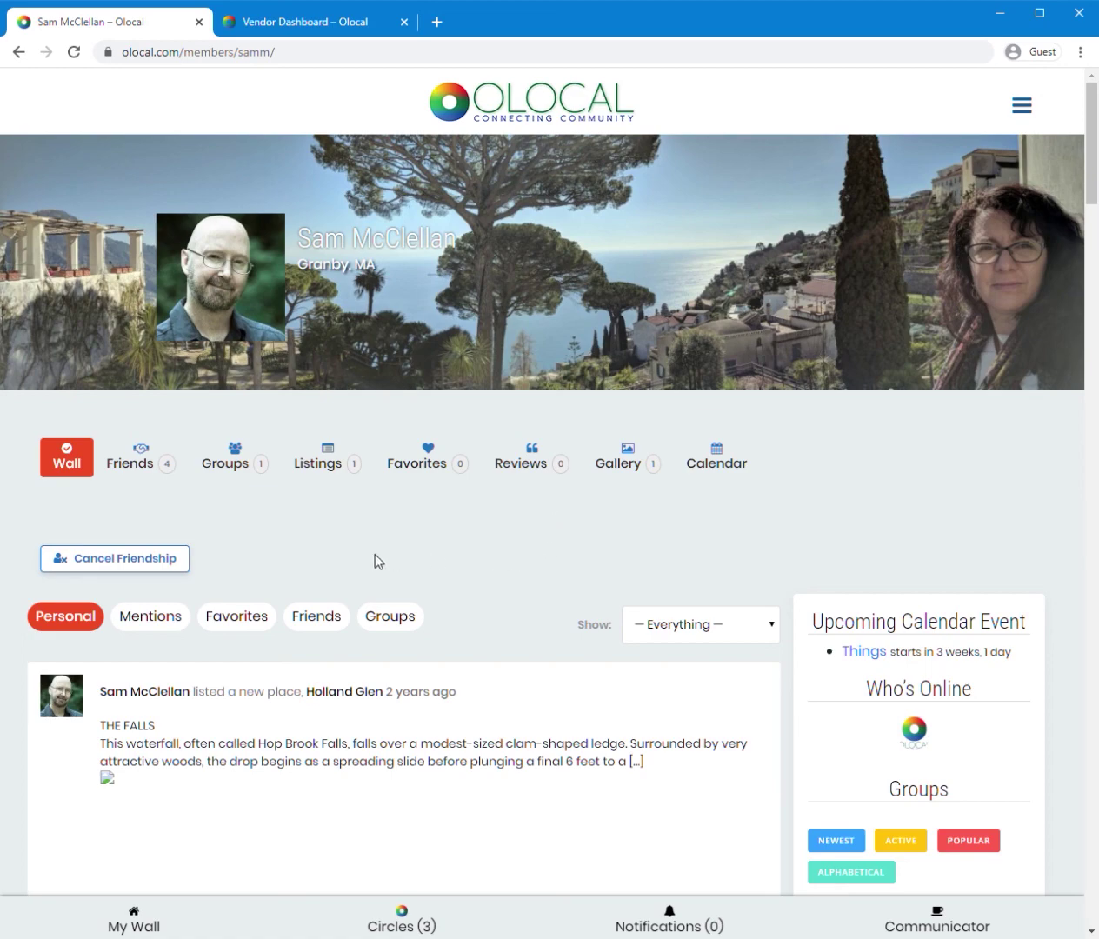
scroll(294, 564, down, 8)
scroll(287, 563, up, 8)
click(716, 629)
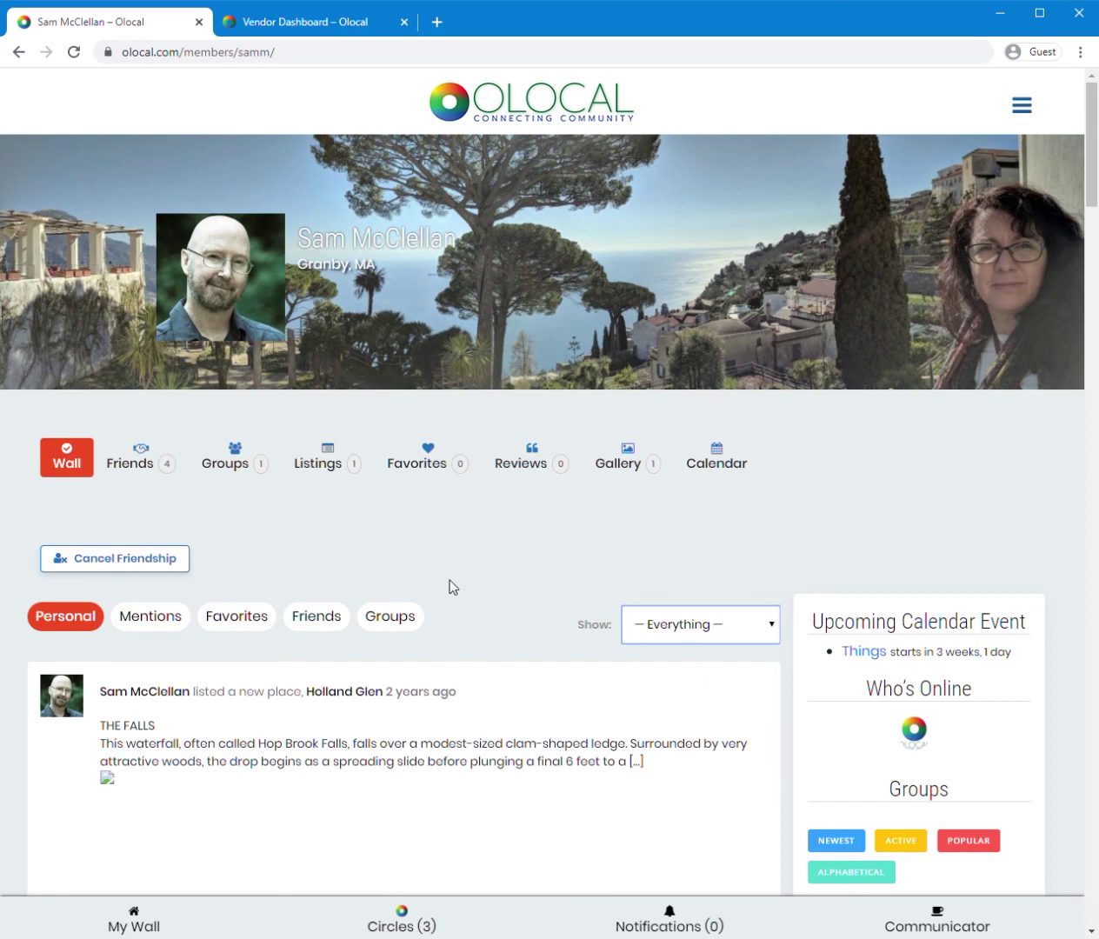
click(281, 561)
View the friend's own Friends list and the Places under their Listings
click(141, 468)
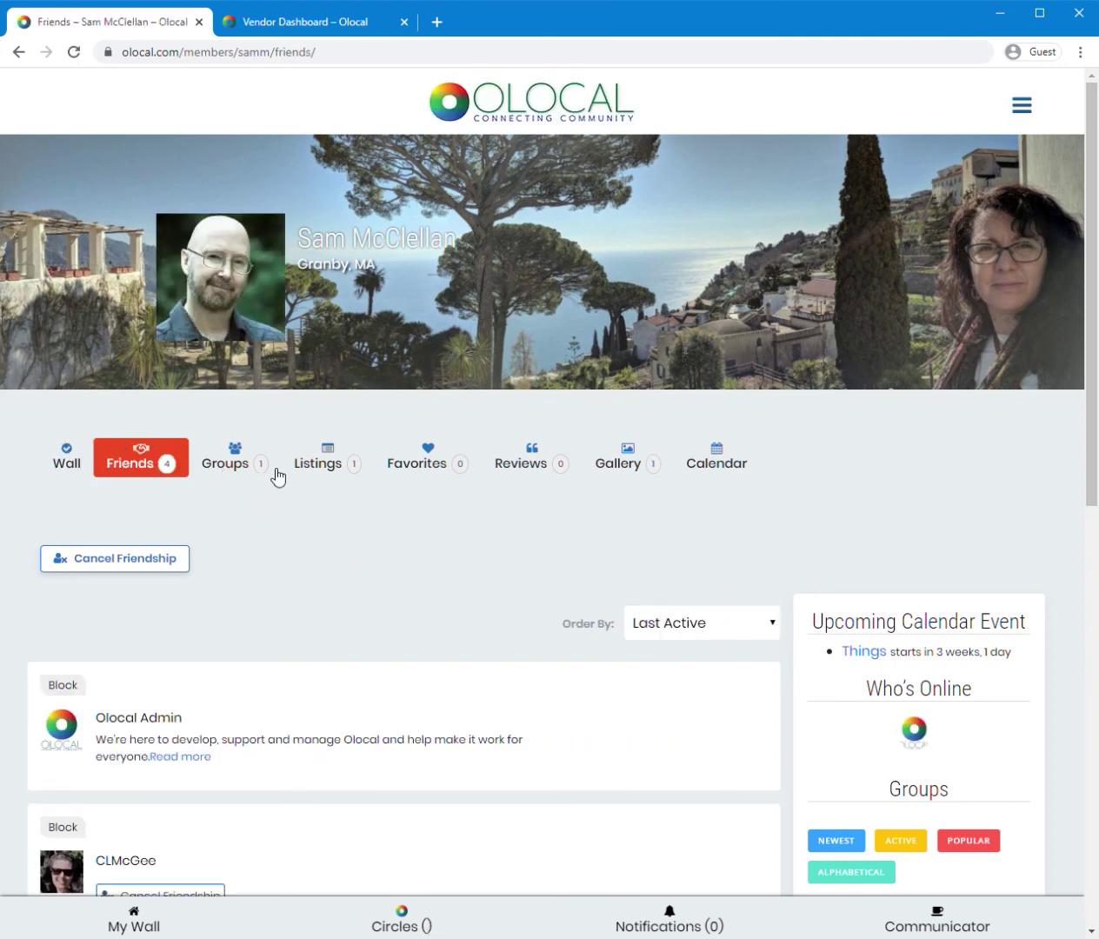
click(315, 470)
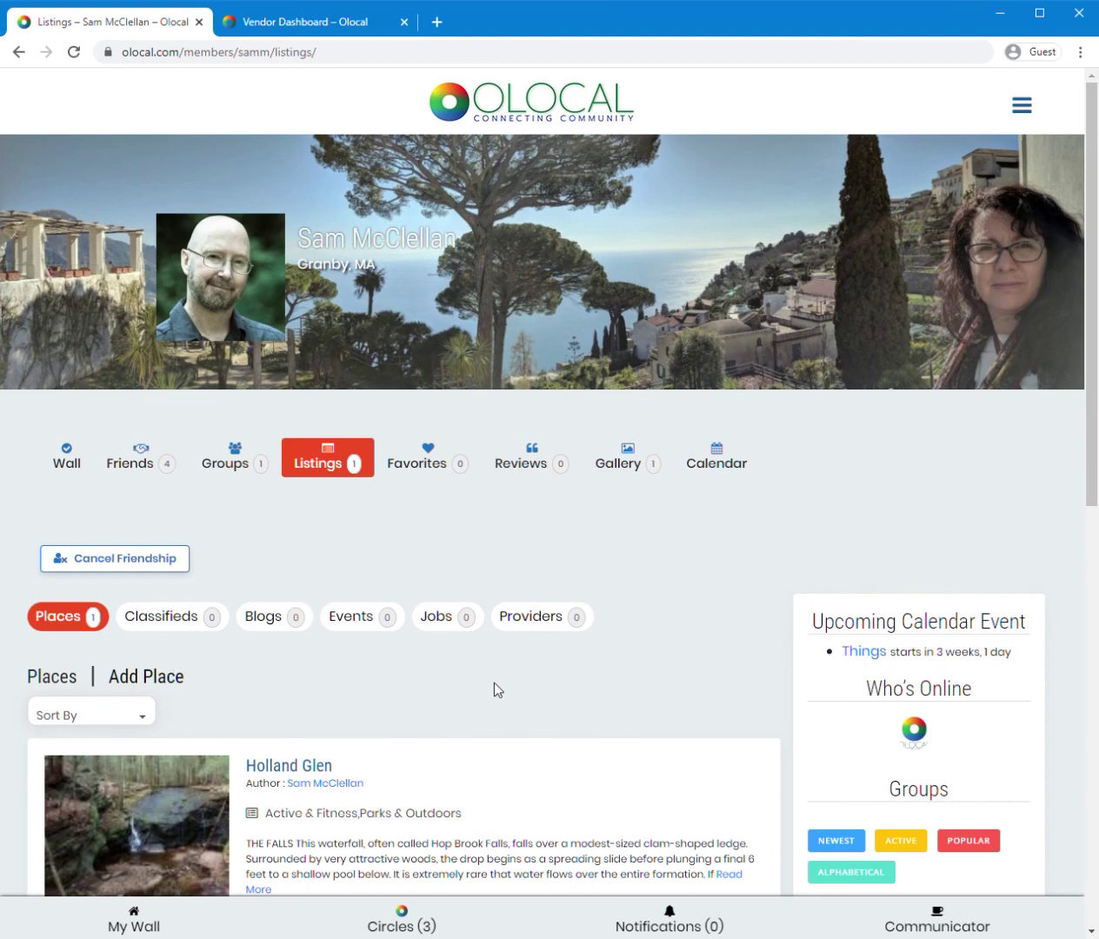
scroll(491, 689, down, 6)
scroll(492, 689, up, 6)
Open the friend's gallery and browse through several photos of the Amalfi Coast, Italy album in the enlarged viewer
click(630, 459)
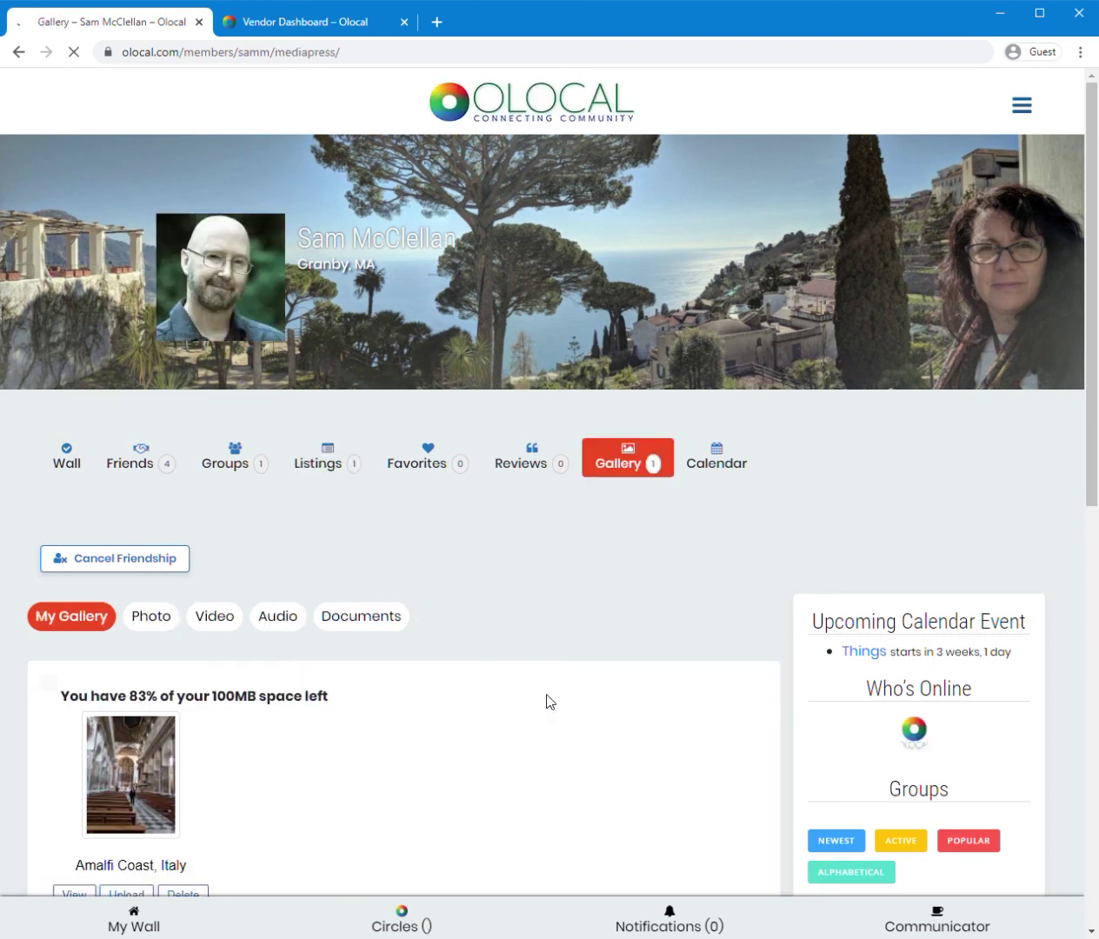
scroll(371, 715, down, 3)
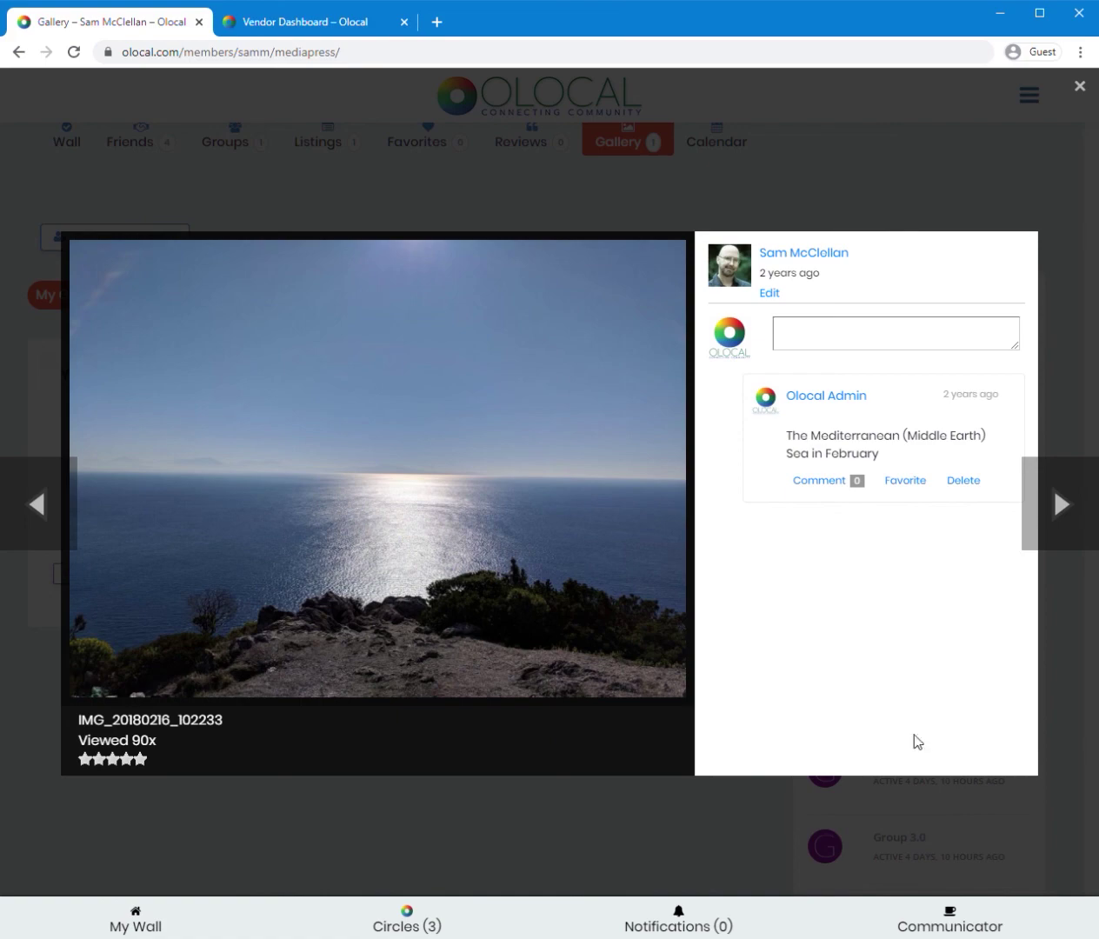
key(Right)
key(Right)
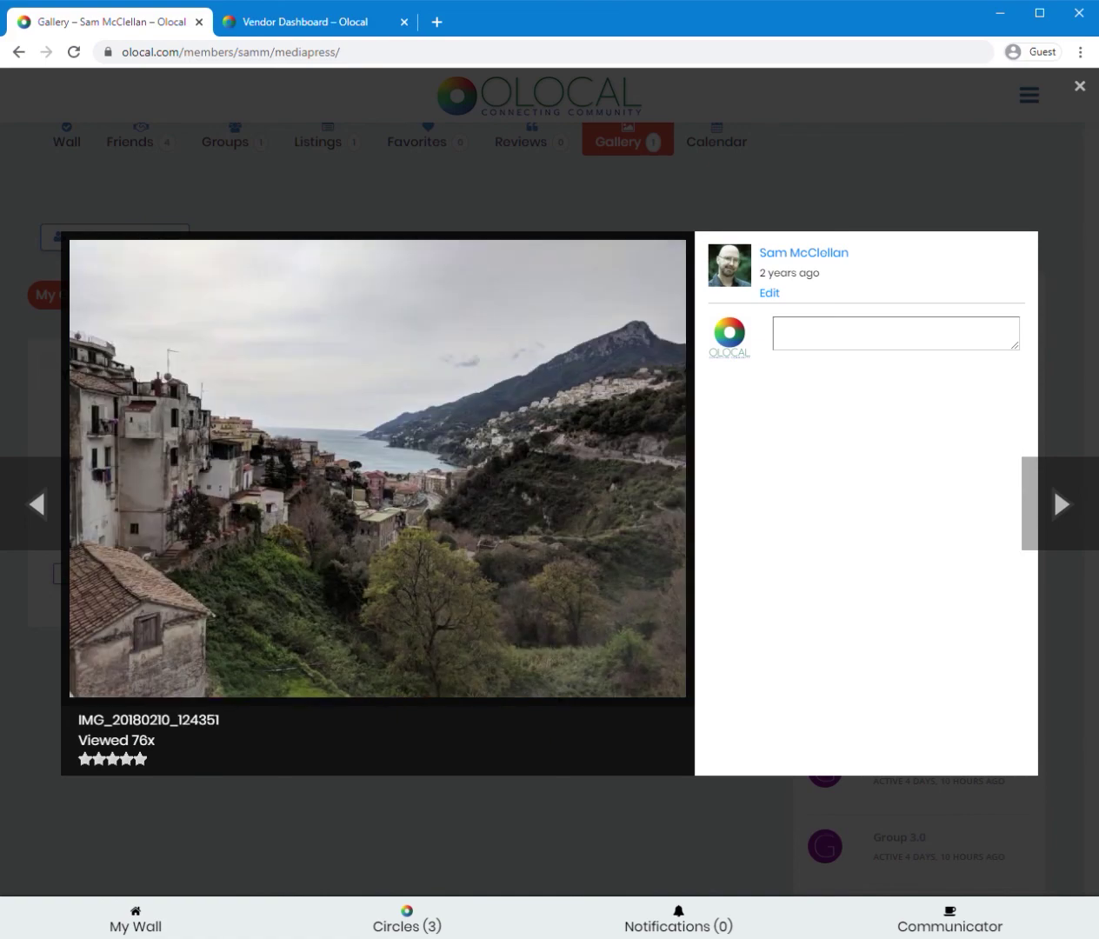
key(Right)
key(Right)
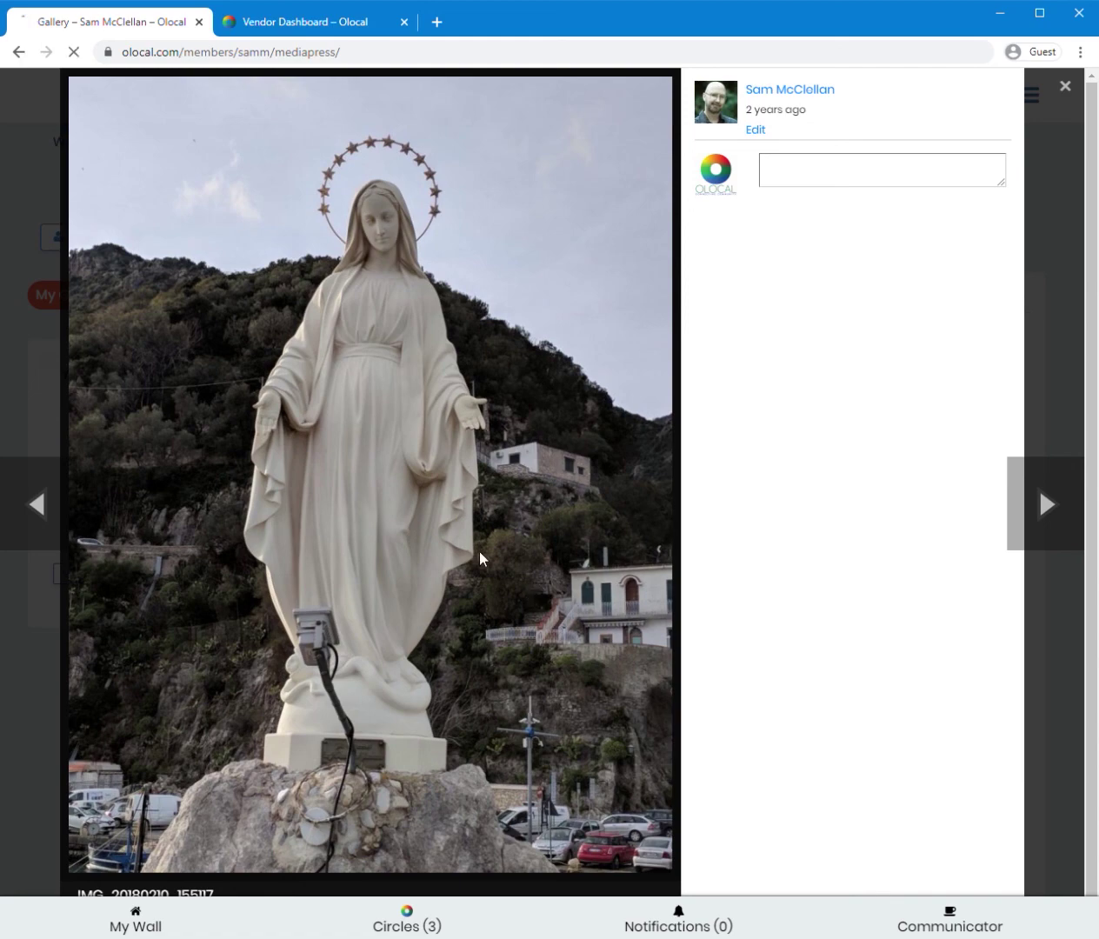
View the full page of photo IMG_20180210_155117 with its comment area, and move on to photo IMG_20180210_160211
click(856, 180)
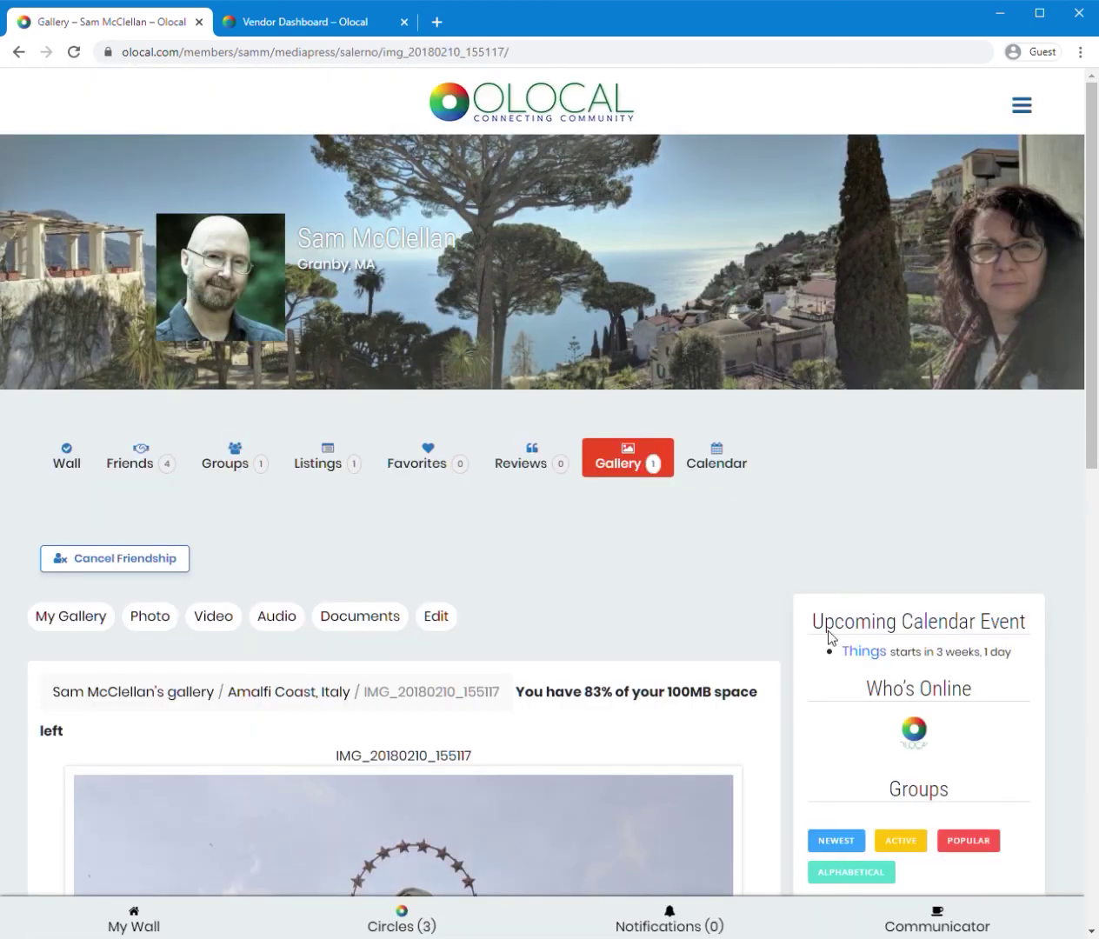
scroll(749, 674, down, 11)
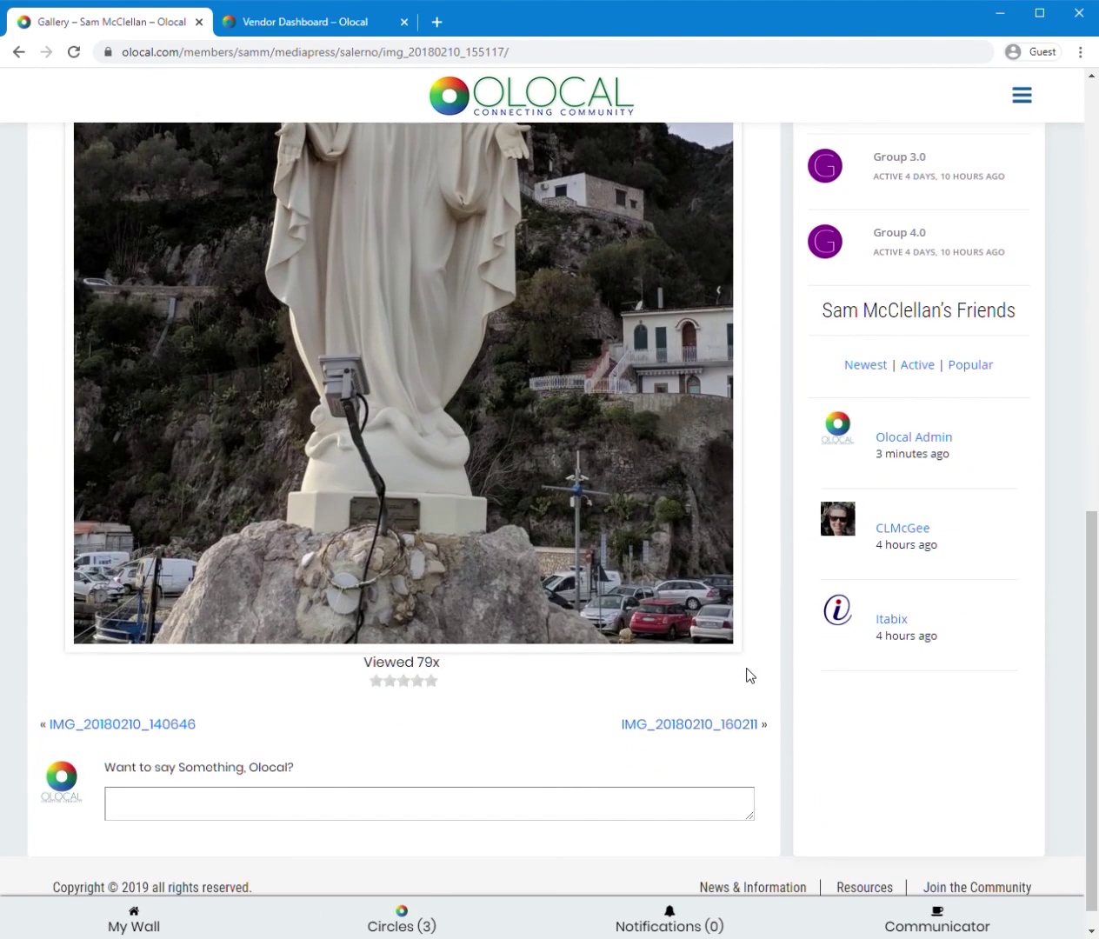
scroll(749, 674, down, 1)
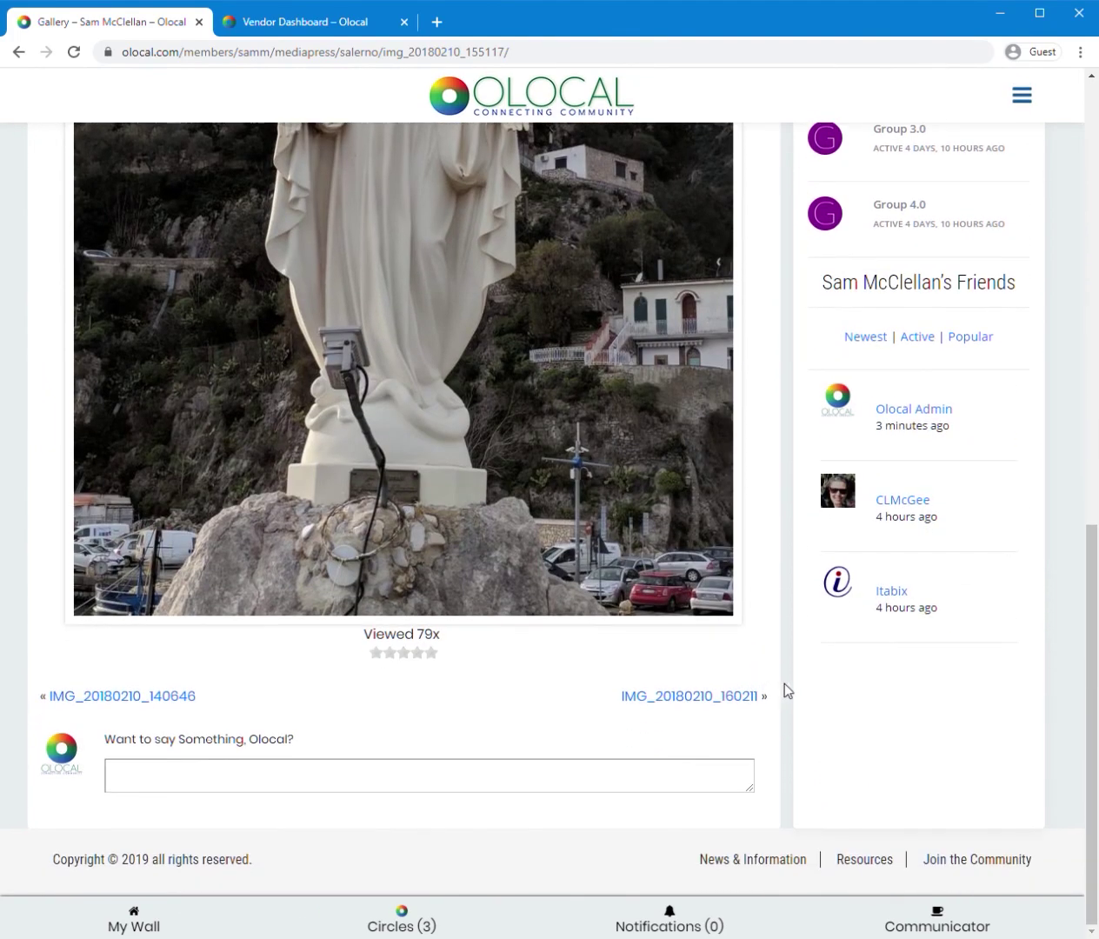
click(737, 697)
scroll(753, 751, down, 6)
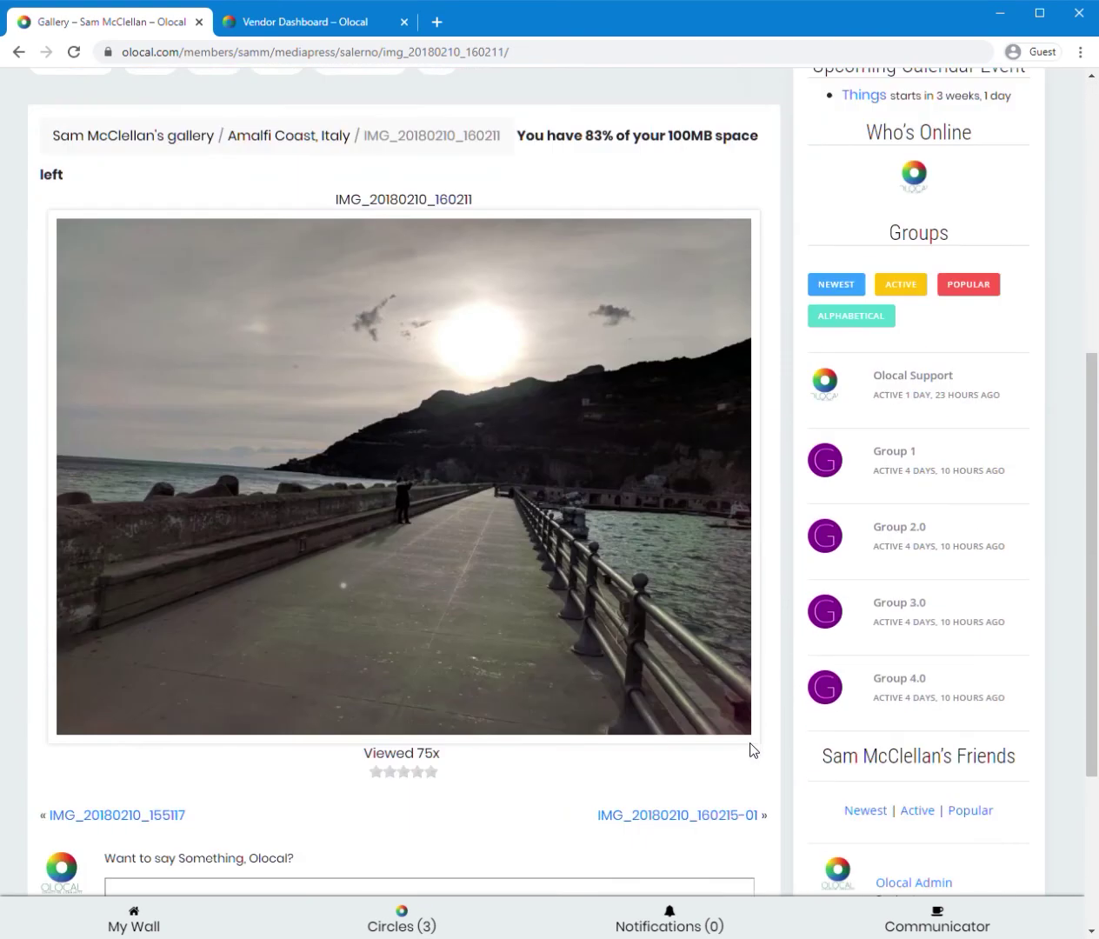
scroll(749, 748, up, 5)
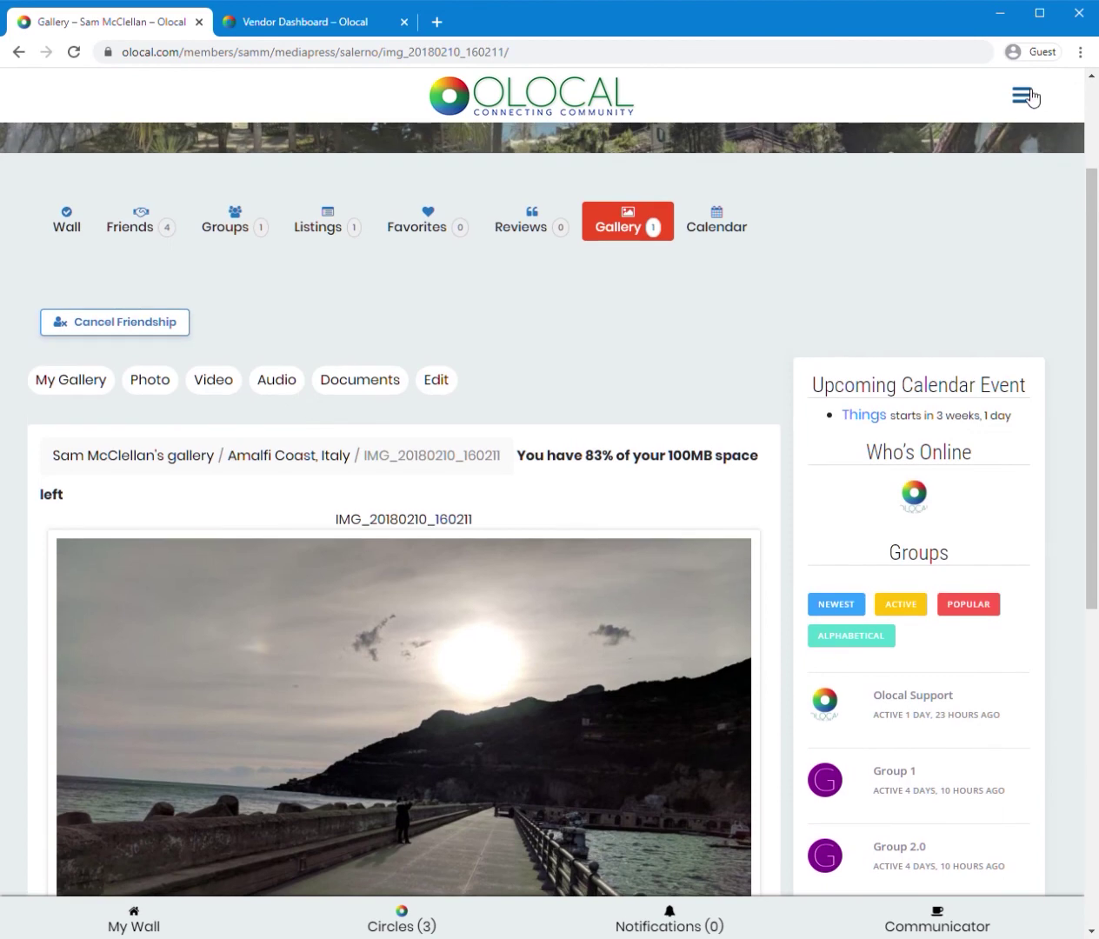
Open the site menu over the photo page, look through its community and account entries, and close it
click(1022, 96)
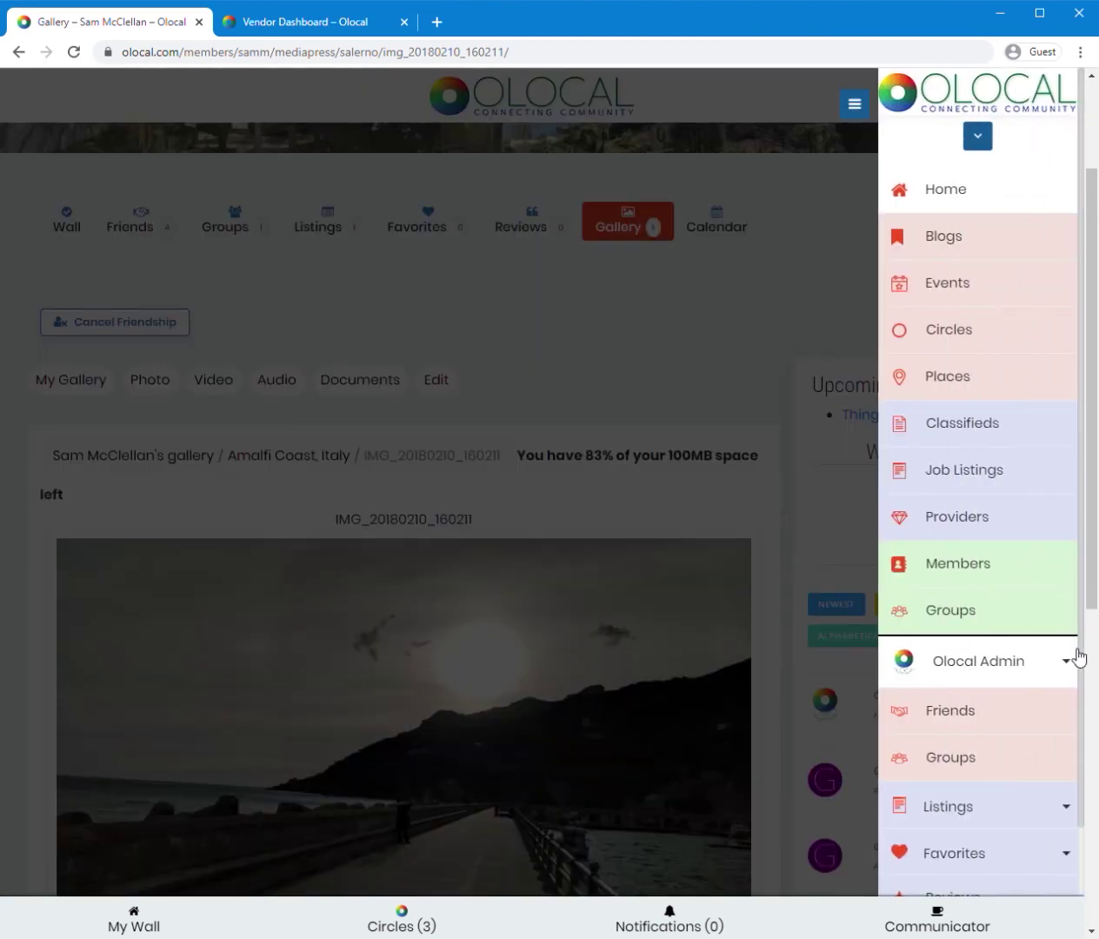
drag(1086, 571, 1087, 758)
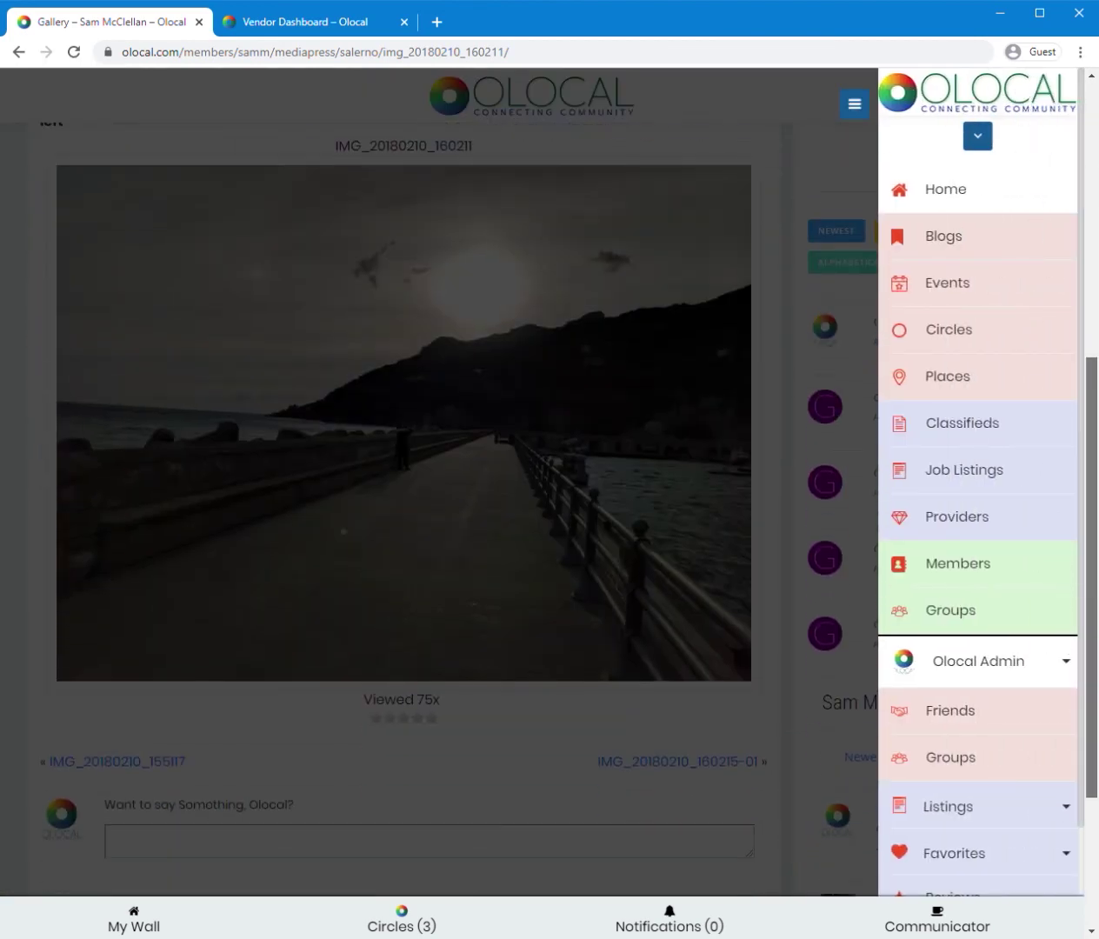
scroll(1021, 813, down, 2)
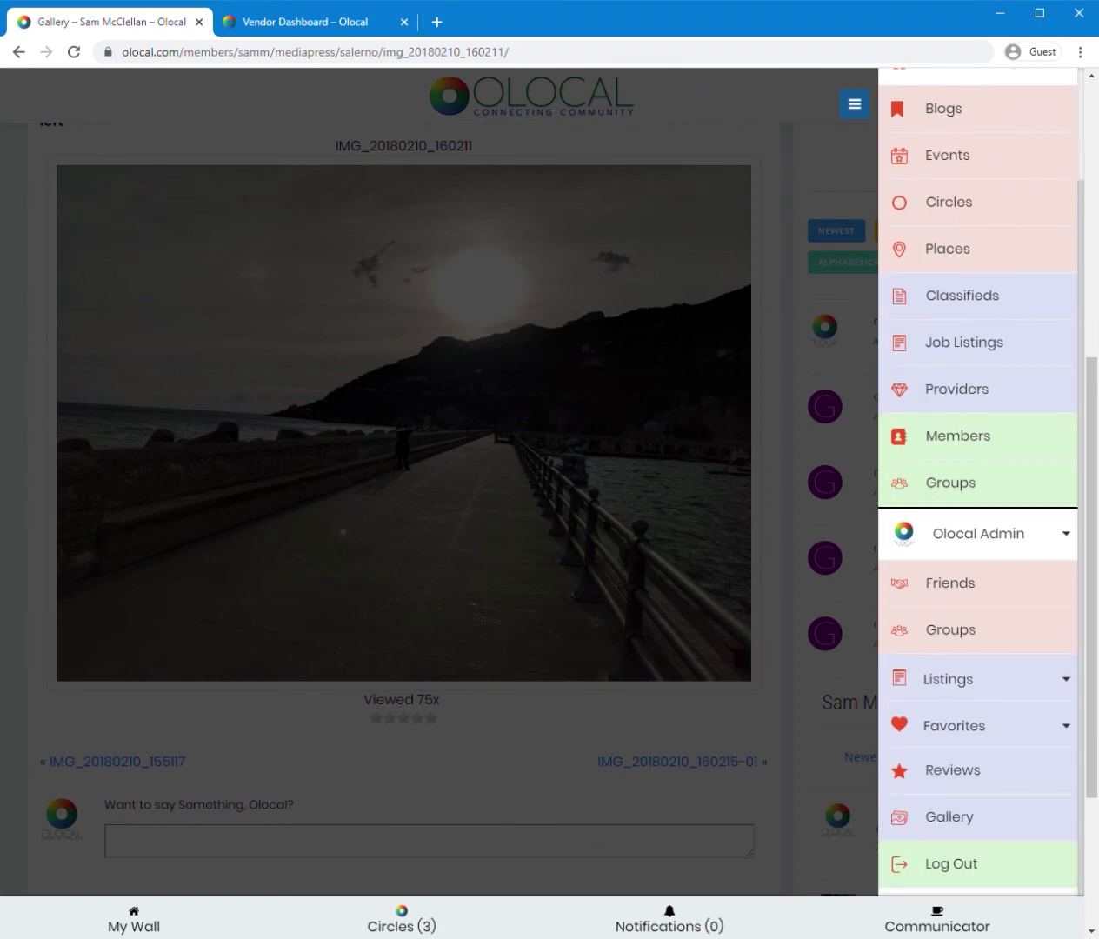
scroll(1097, 210, up, 7)
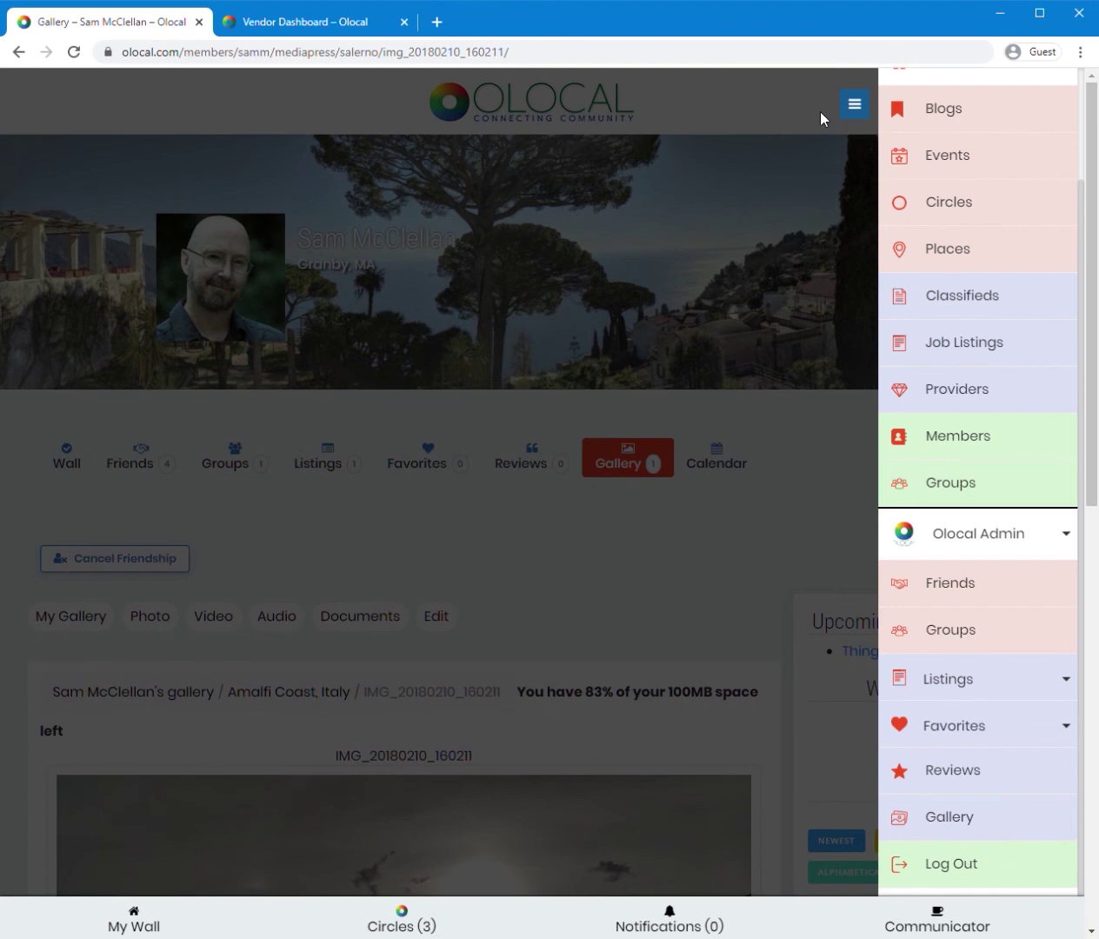
click(856, 106)
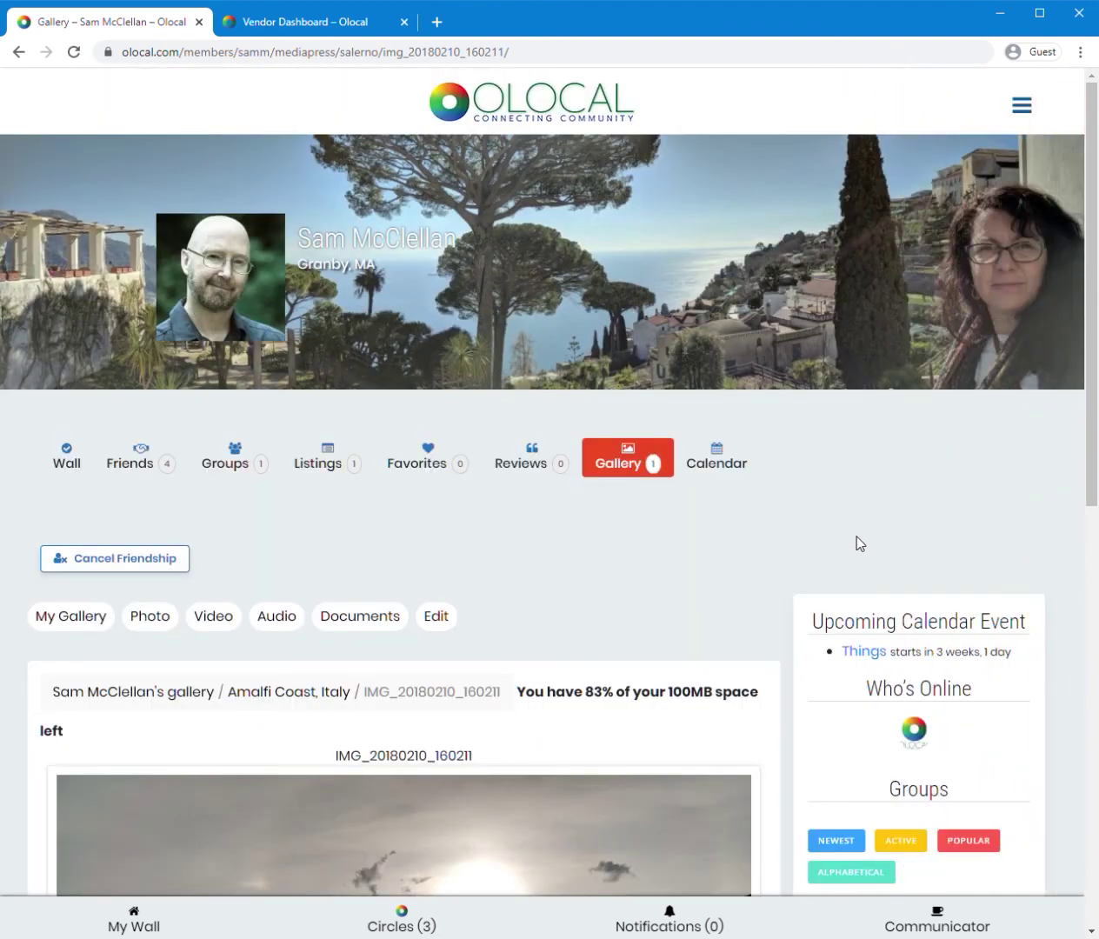